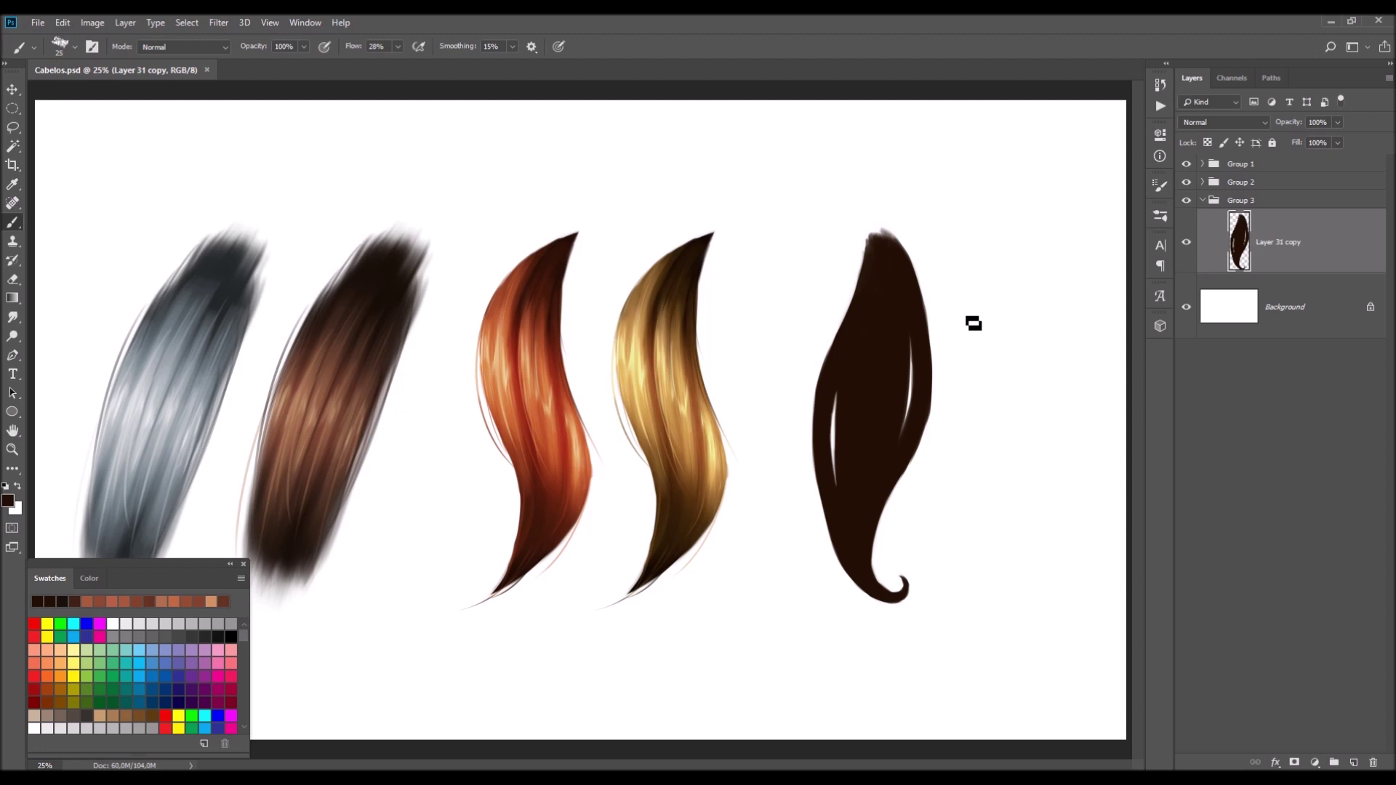
- Sample the dark brown from the rightmost hair lock and show it in the foreground Color Picker
key(alt)
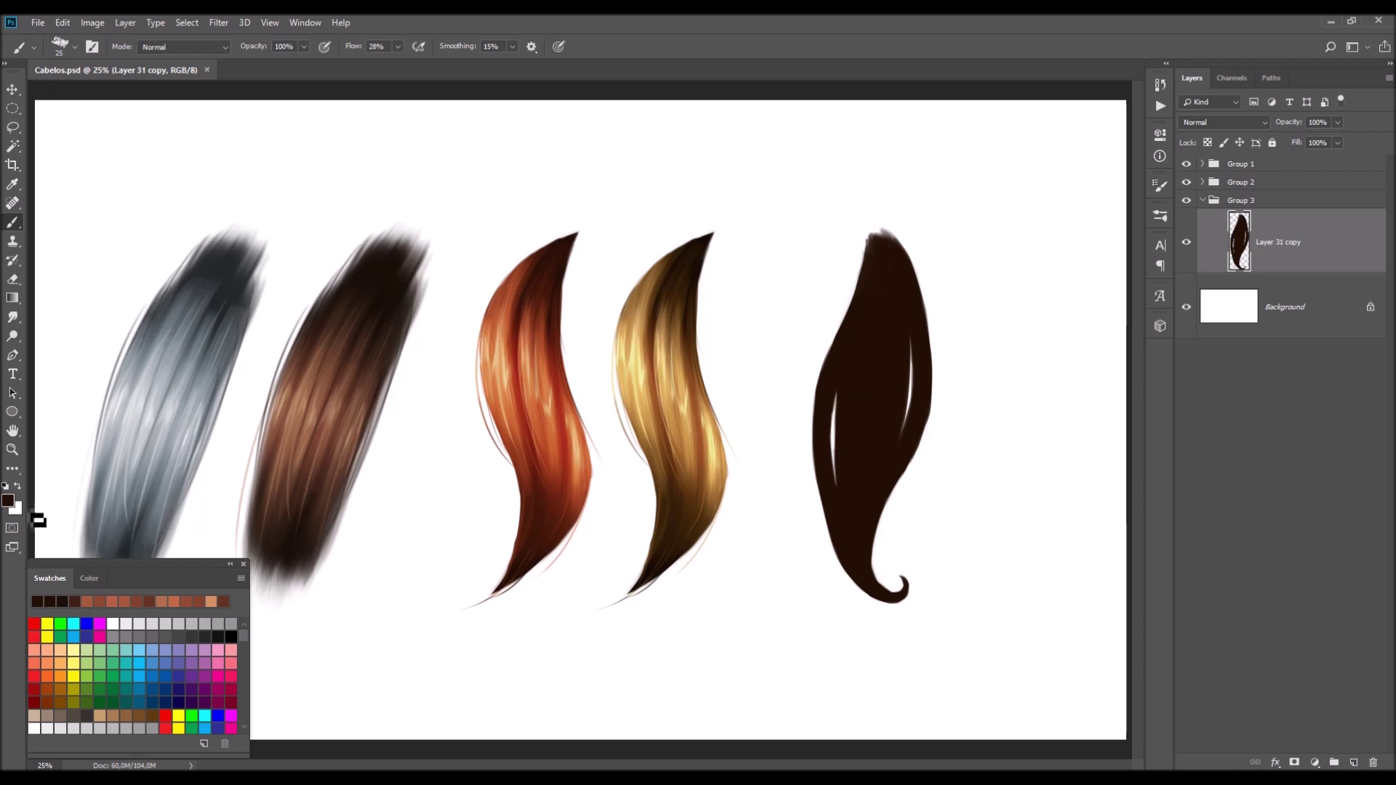
click(8, 500)
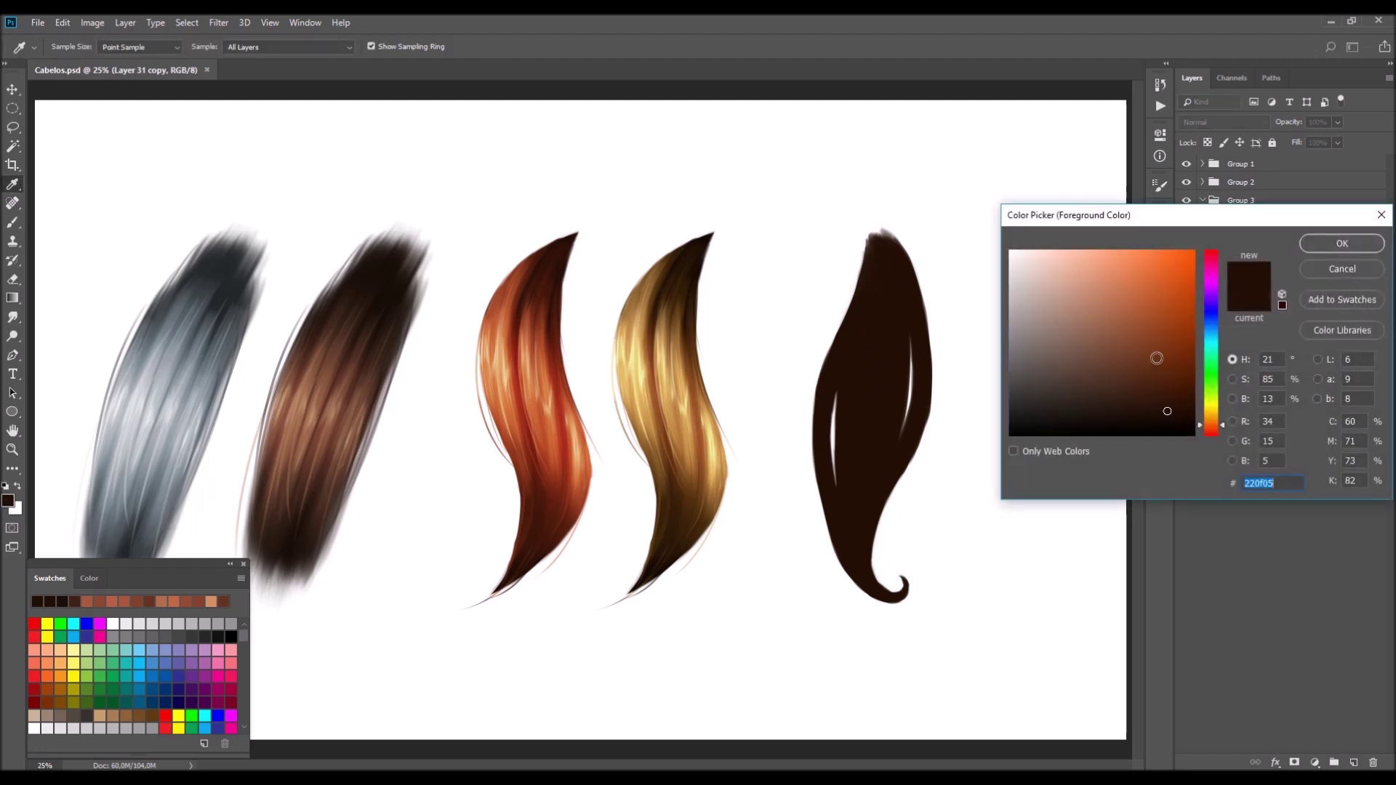
- Accept the sampled brown and add a new layer clipped to the dark hair lock
click(1303, 249)
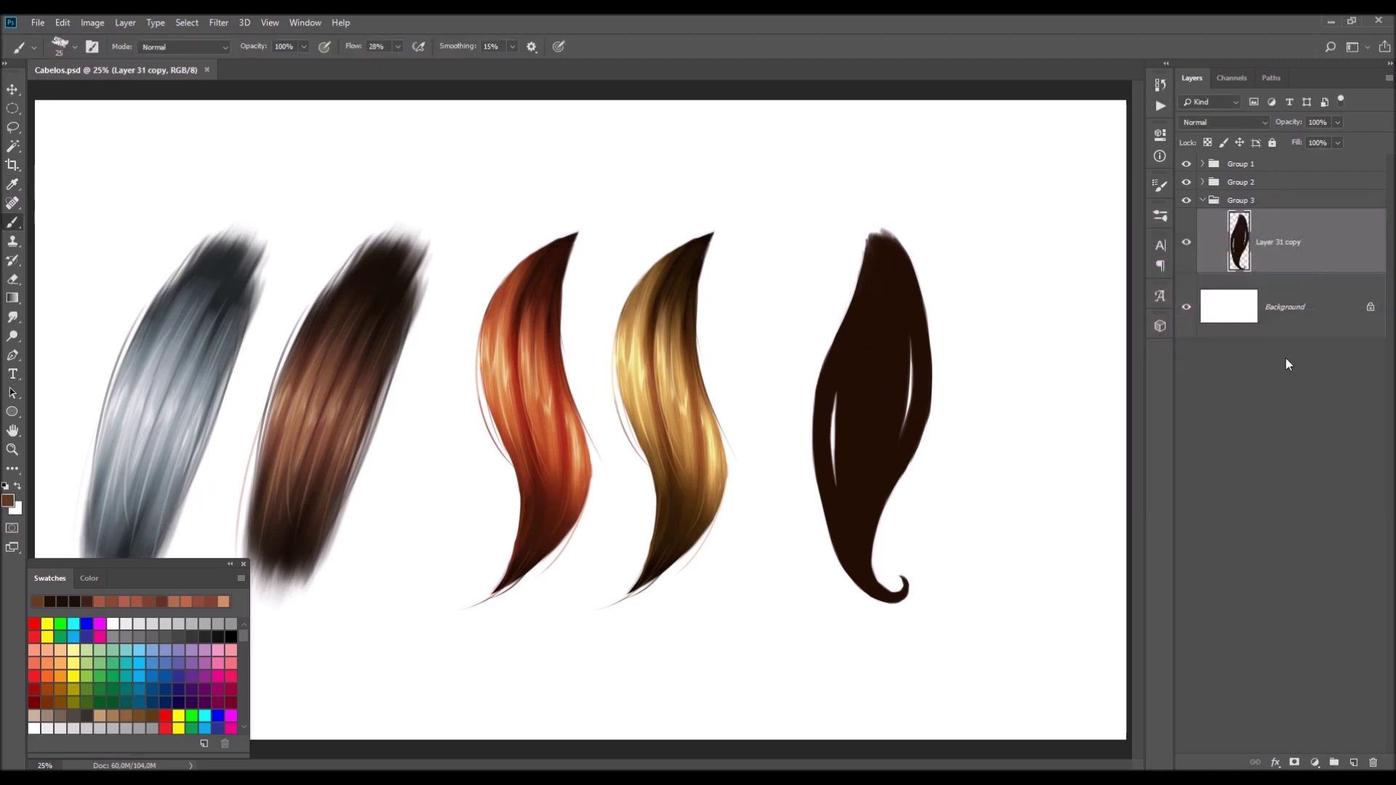
click(1354, 763)
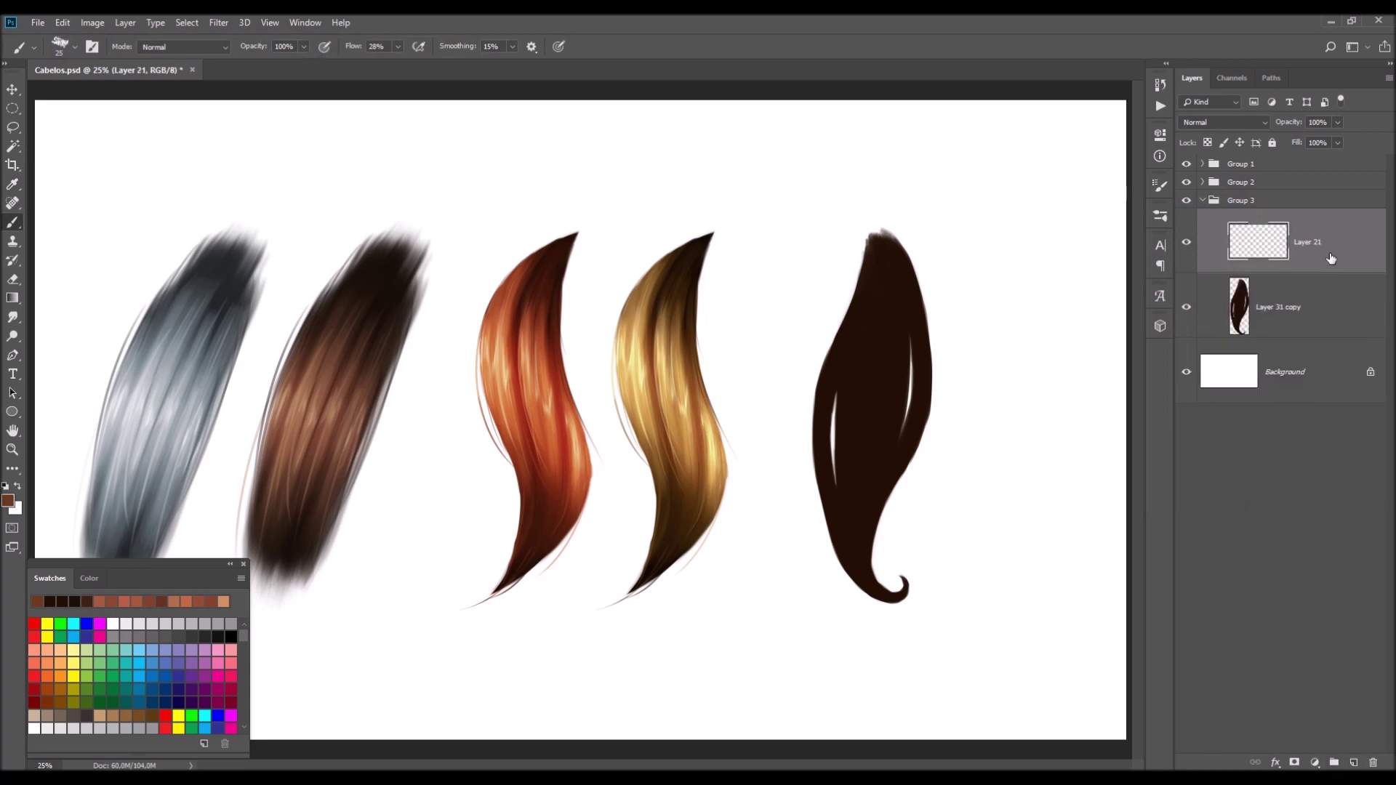
right_click(1331, 258)
click(1223, 437)
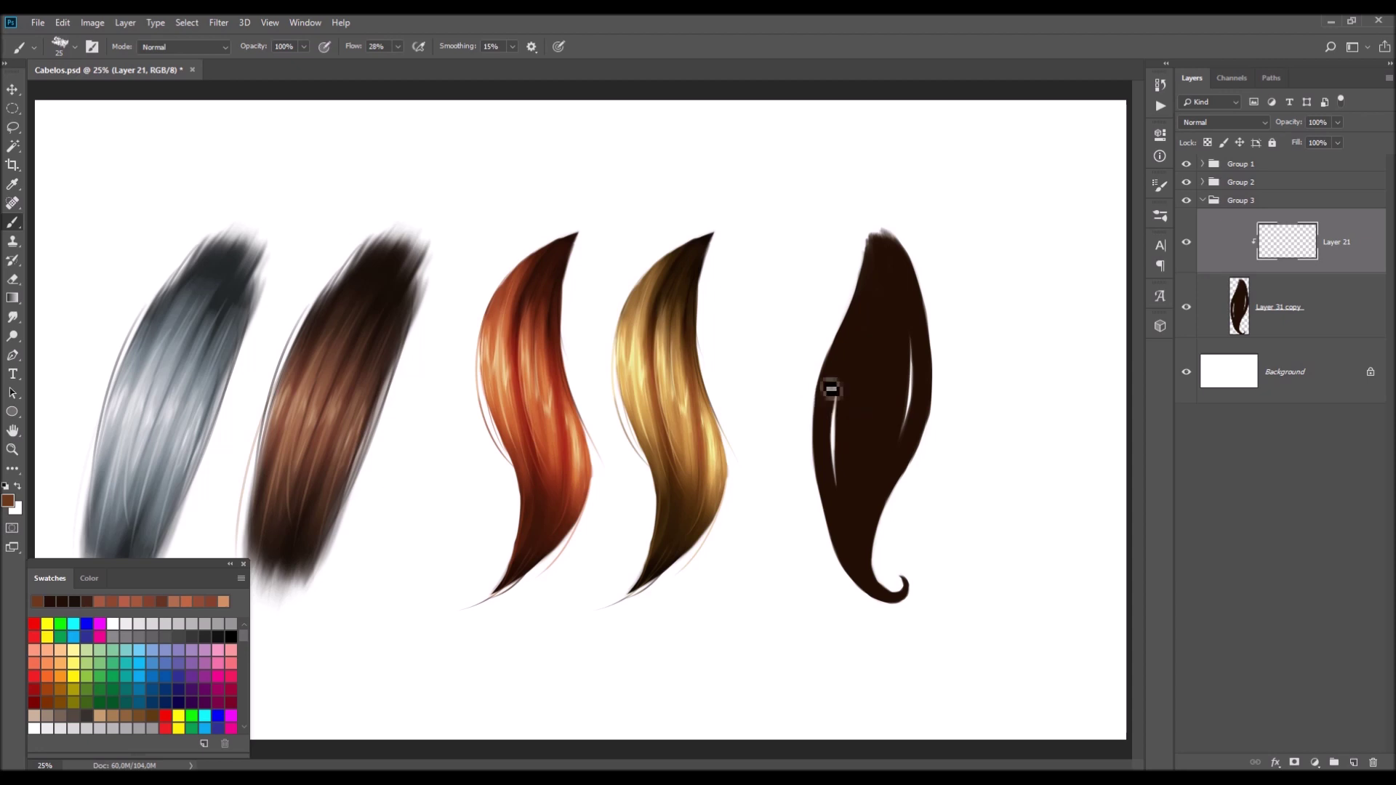
- Paint test light strands over the lock with a smaller brush, then undo them
key(bracketleft)
drag(829, 353, 822, 463)
drag(851, 353, 840, 456)
drag(880, 327, 866, 461)
drag(891, 374, 865, 486)
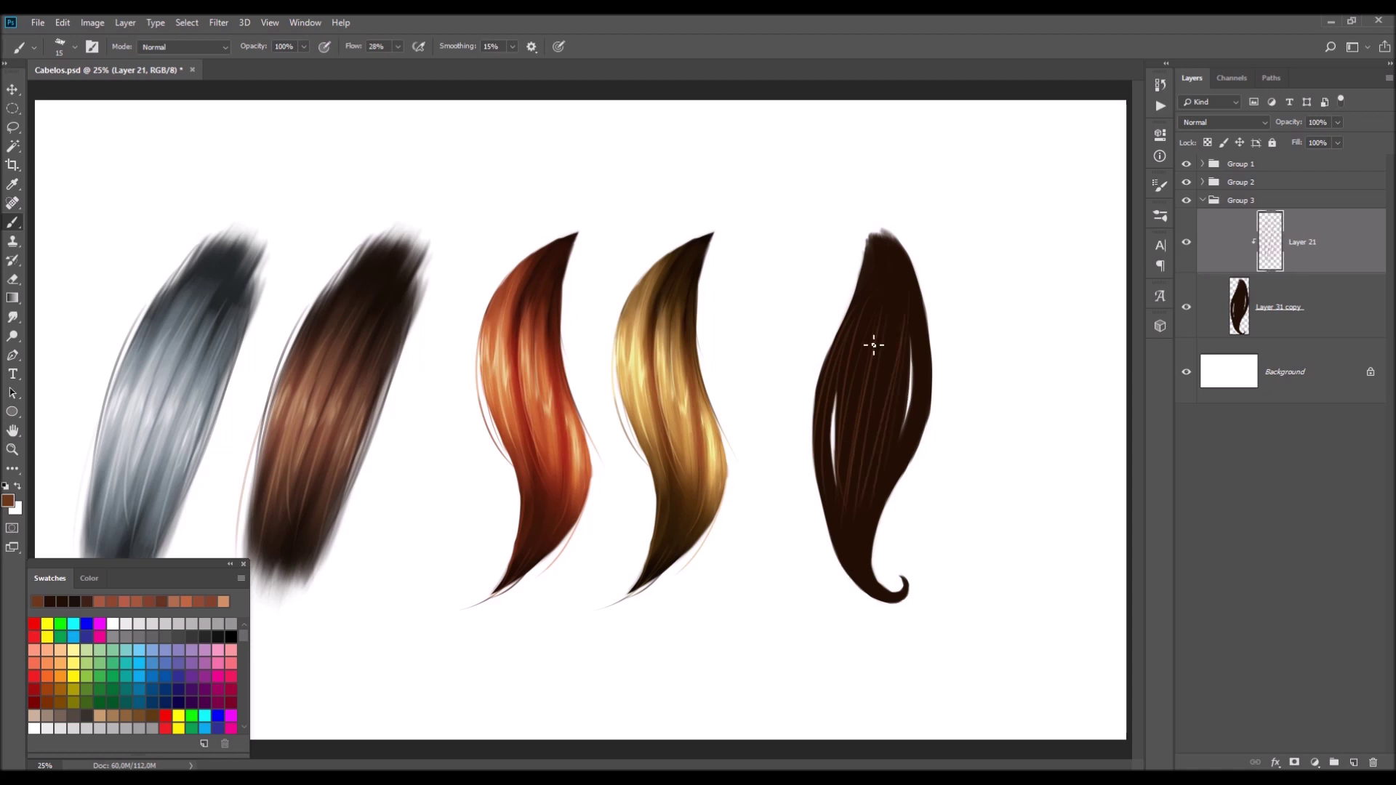
drag(945, 358, 924, 325)
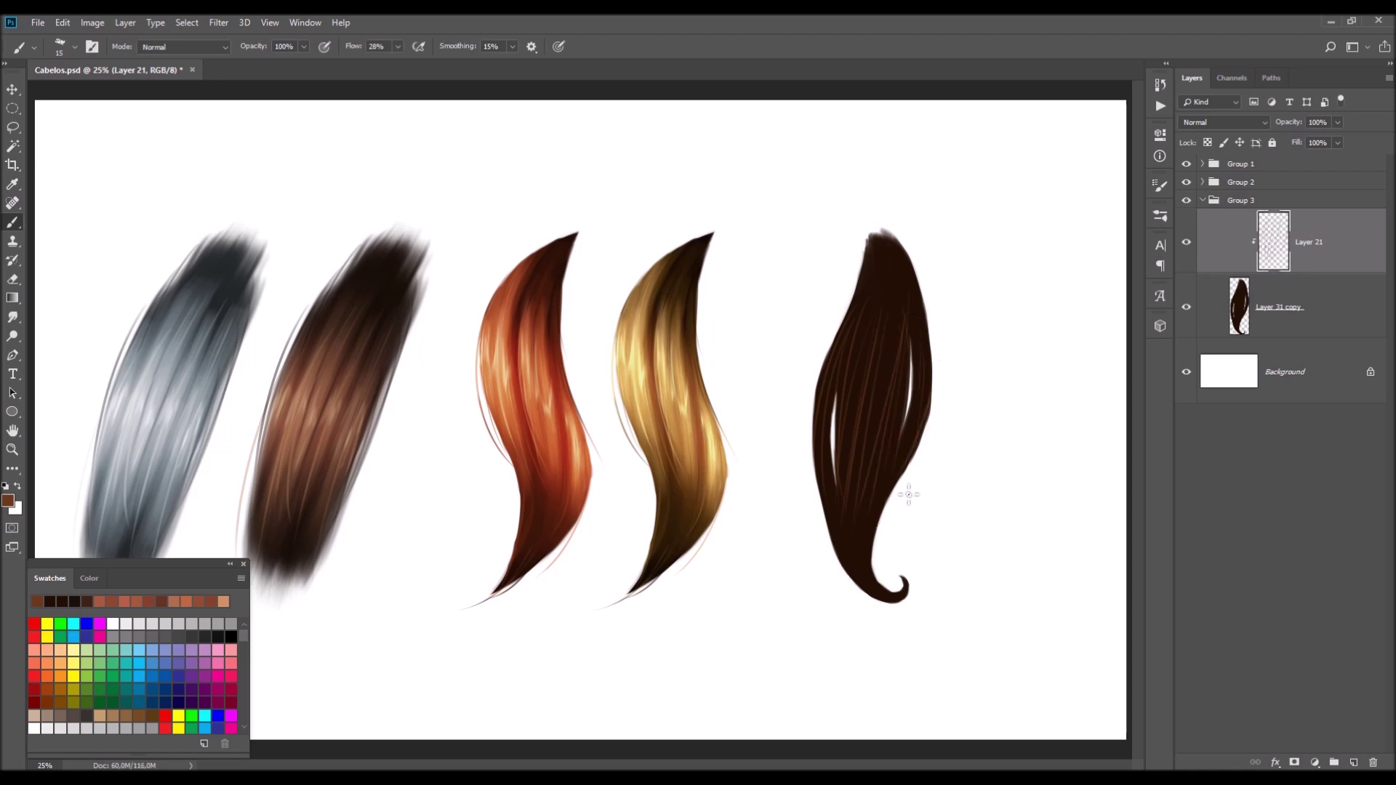
key(ctrl+z)
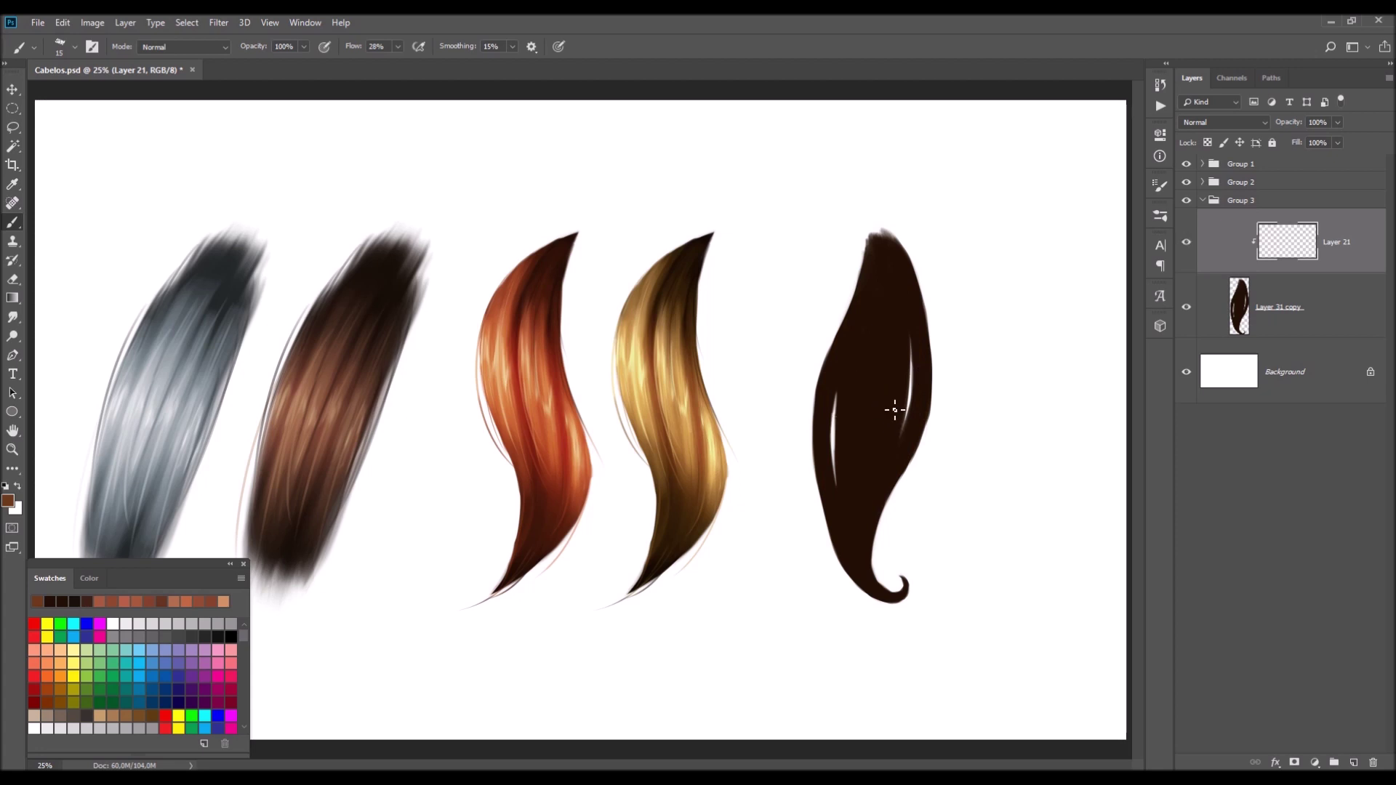
- Set the painting colour to brown 432110 and add another empty layer on top
drag(835, 393, 821, 414)
alt+click(870, 436)
click(8, 501)
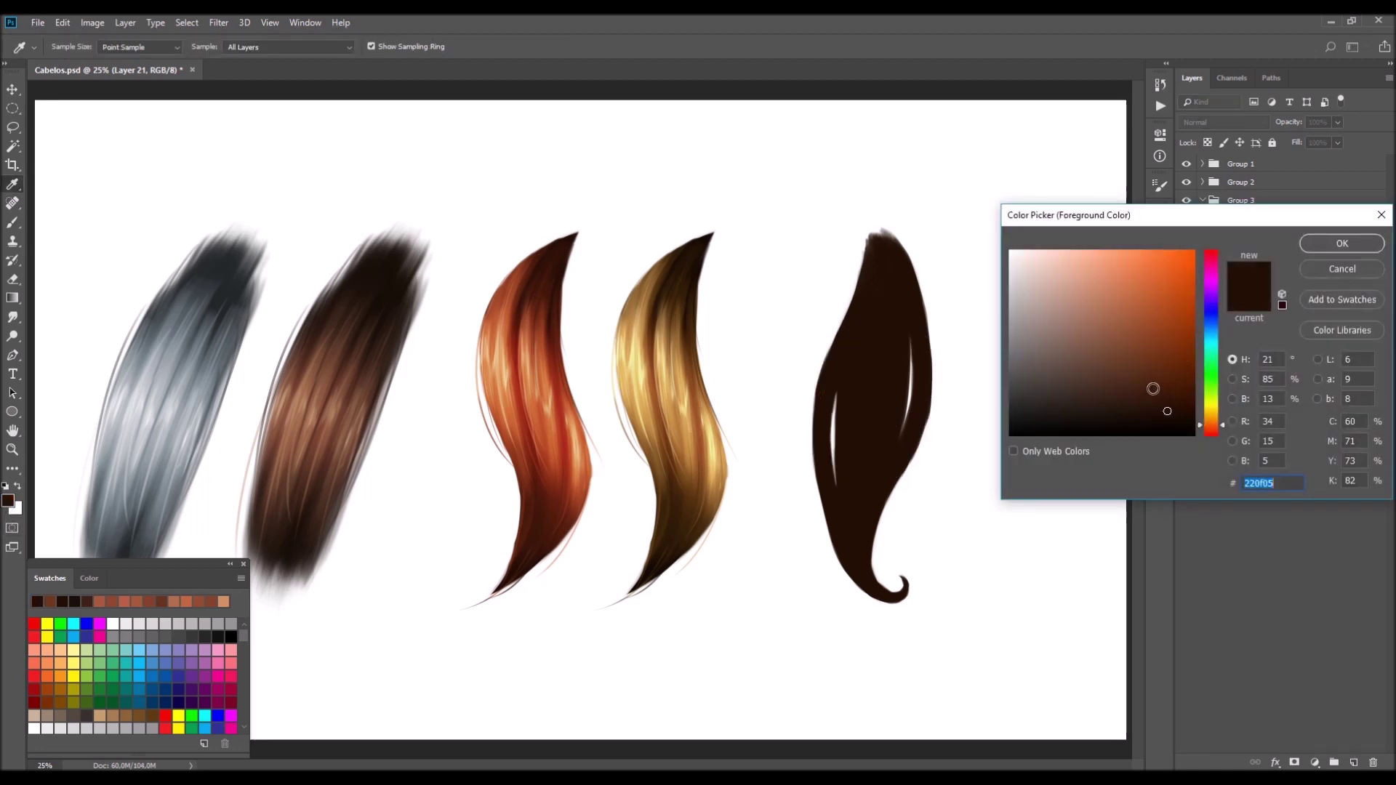
click(1153, 389)
click(1330, 247)
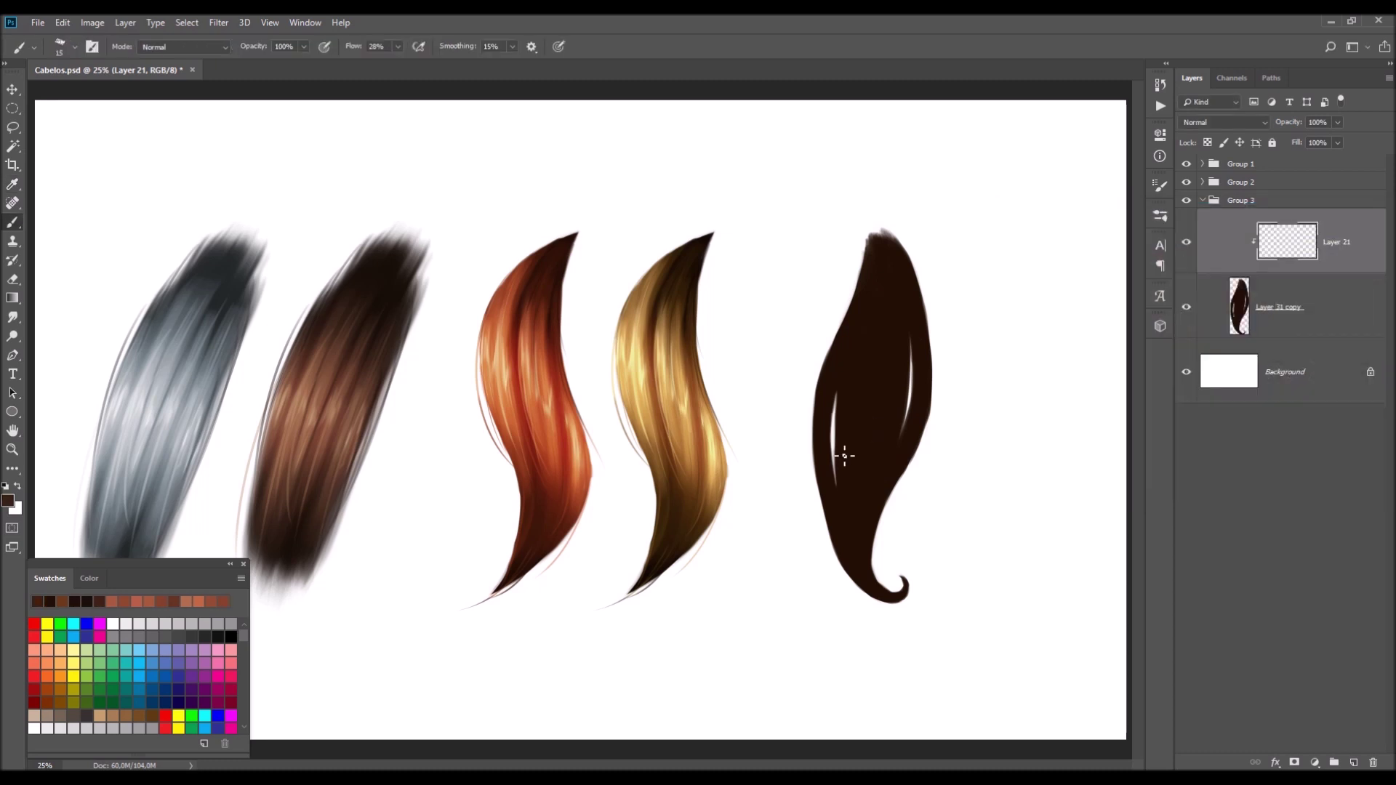
key(bracketright)
key(bracketright)
key(bracketright)
key(bracketright)
key(bracketright)
key(bracketright)
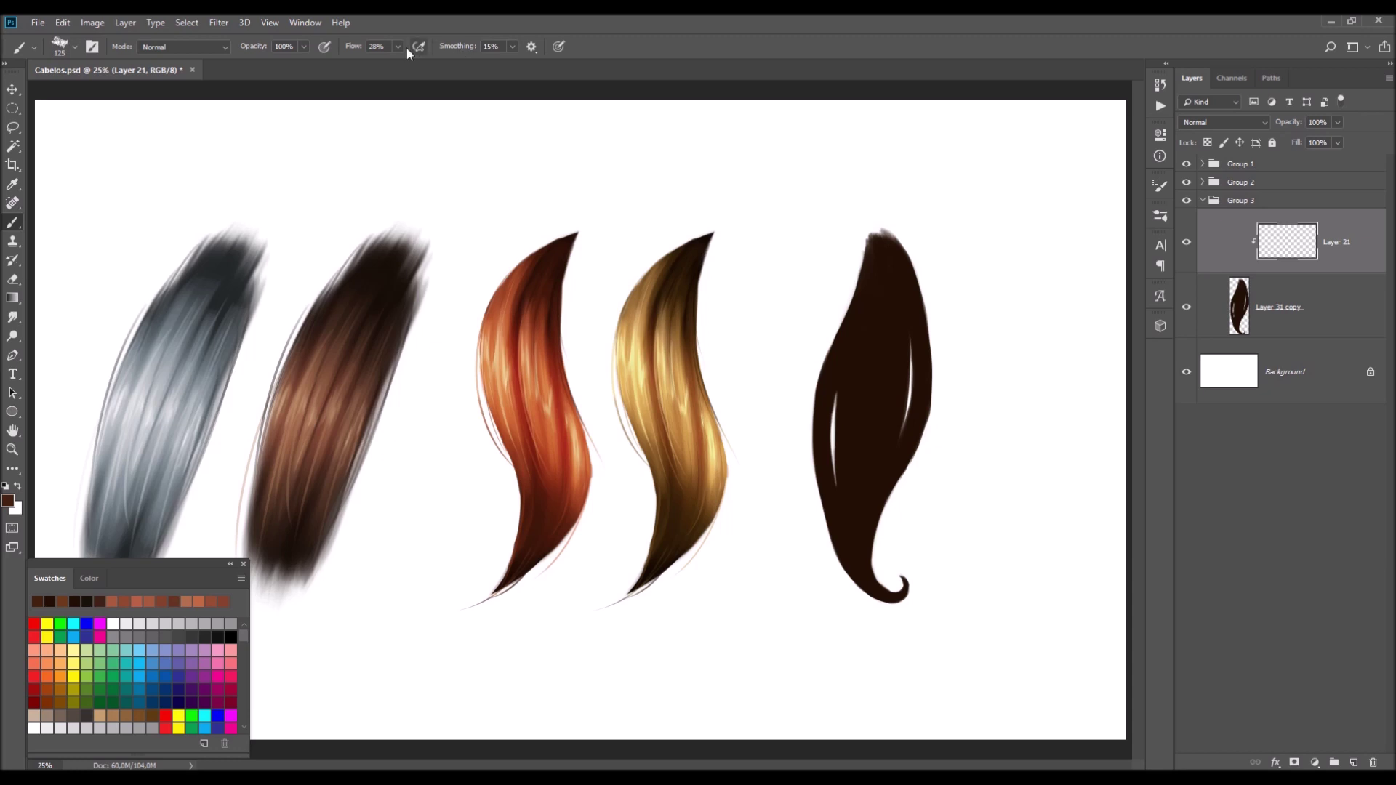
click(1354, 762)
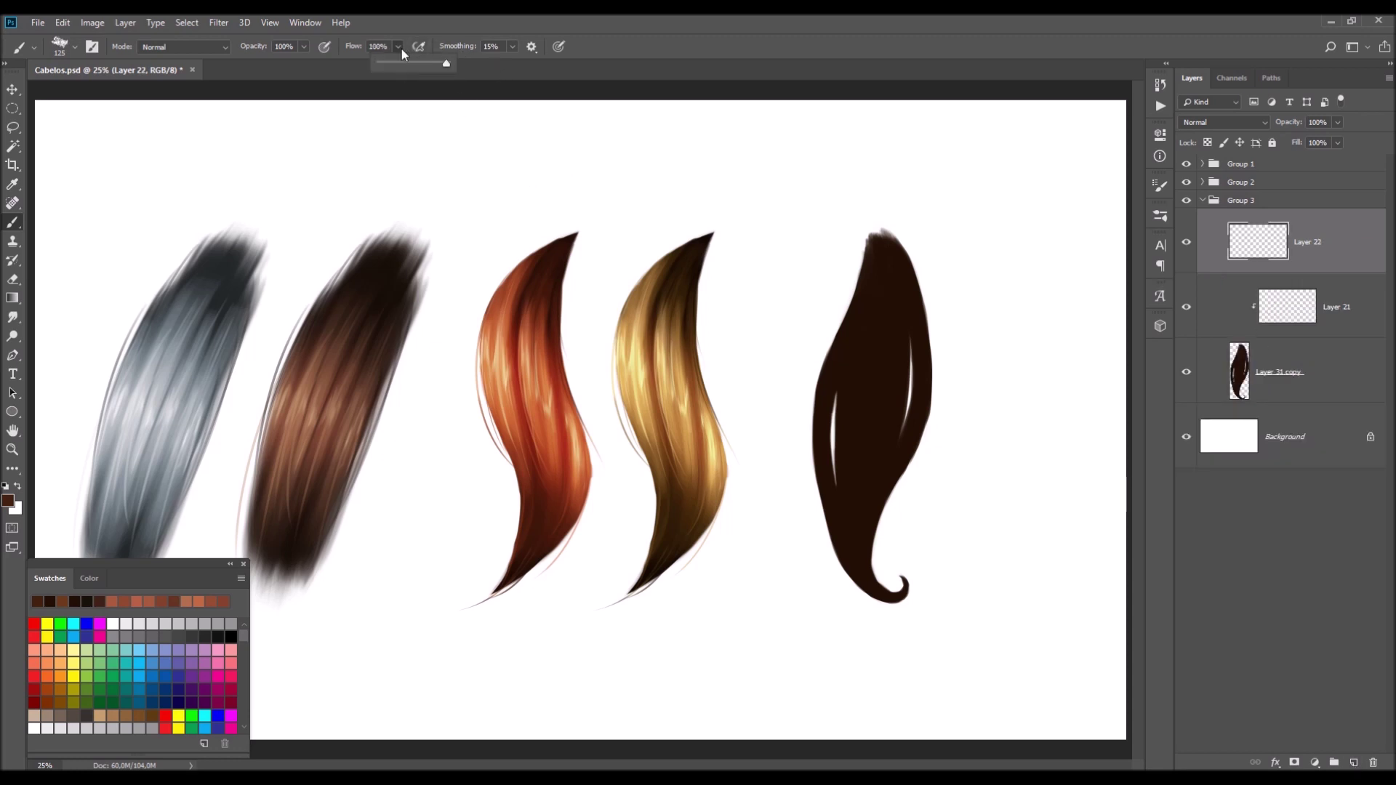
- Paint broad brown test strokes beside the lock, then select all and delete them
key(bracketright)
key(bracketright)
key(bracketright)
drag(1047, 153, 974, 495)
mouse_move(1033, 195)
mouse_down()
mouse_move(997, 389)
mouse_move(1018, 520)
mouse_up()
mouse_move(984, 220)
mouse_down()
mouse_move(960, 437)
mouse_move(953, 341)
mouse_up()
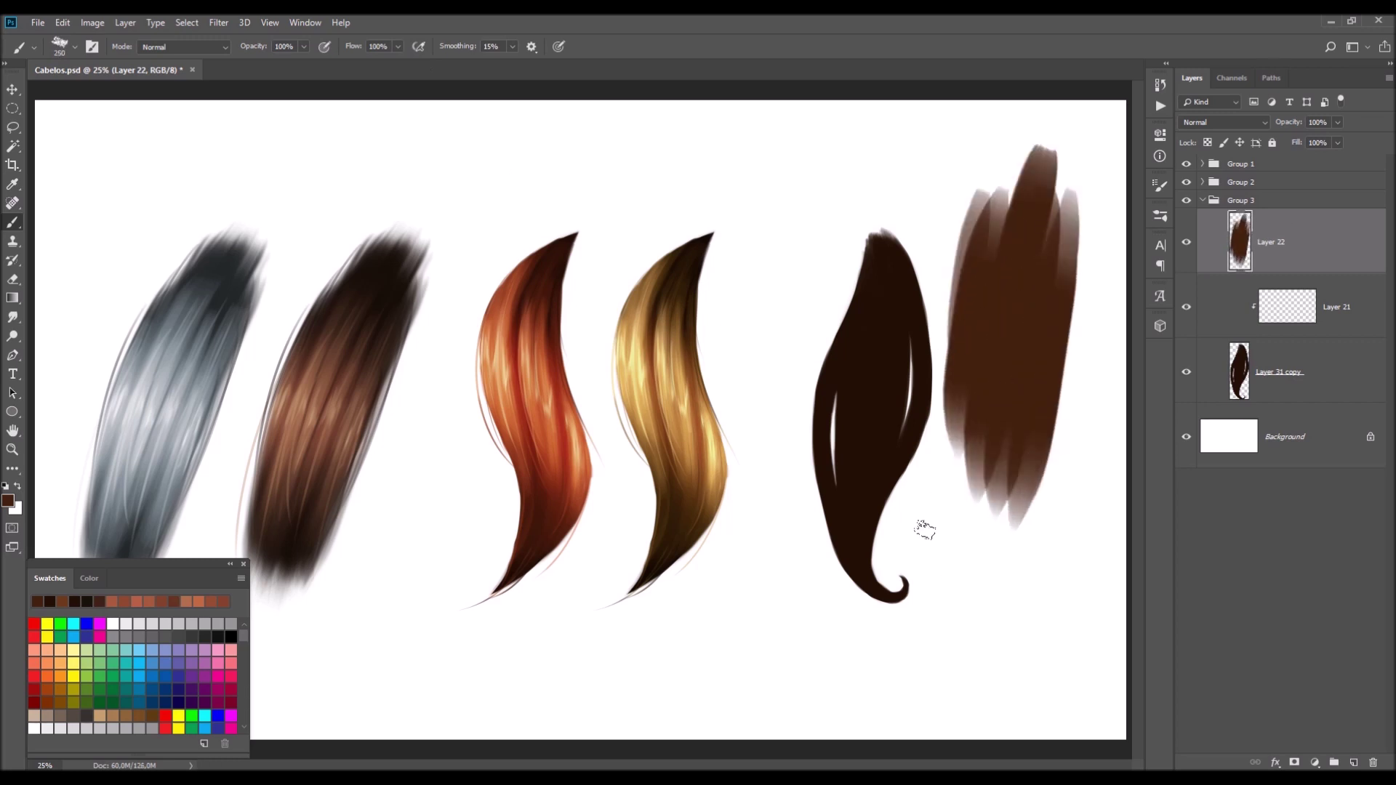
key(ctrl+a)
key(Delete)
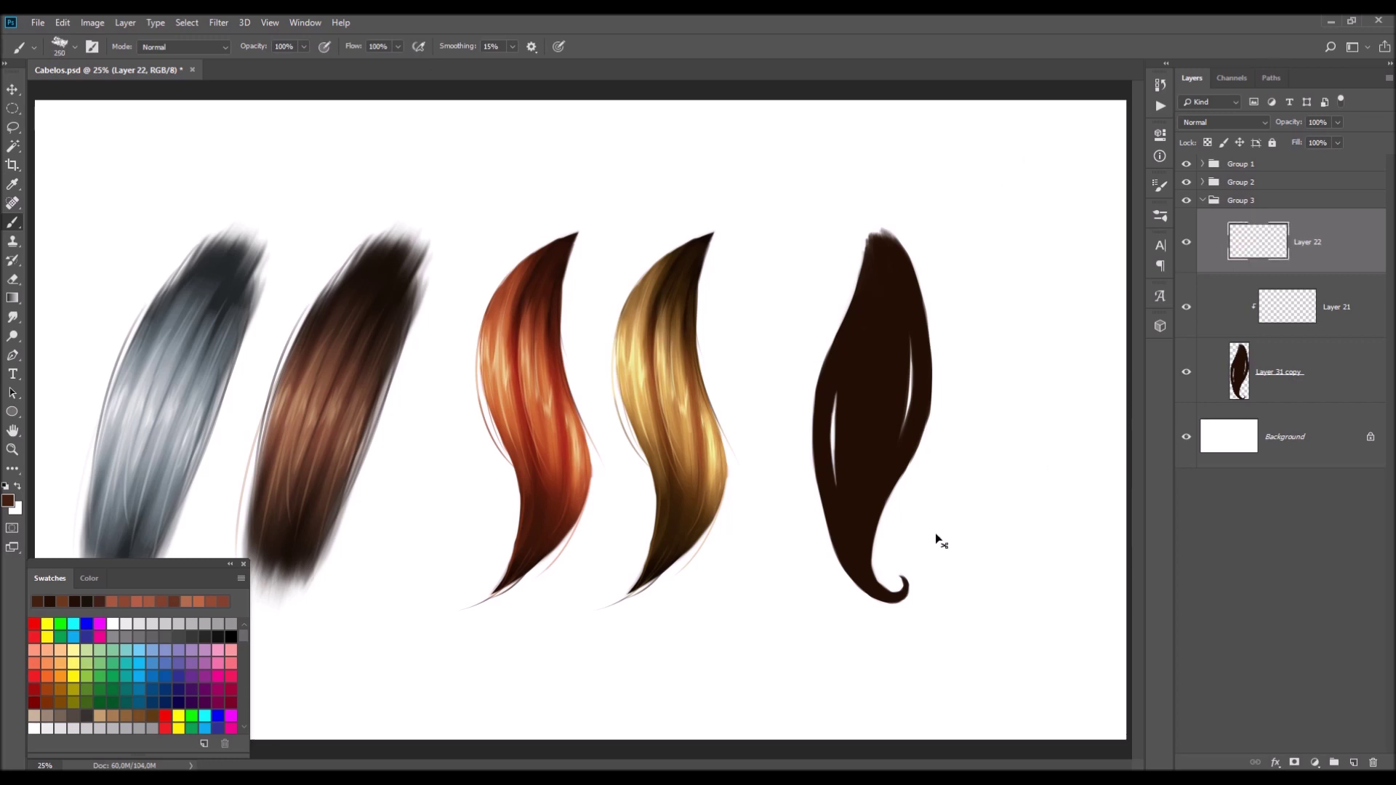
- Lower the brush flow to 22%, paint soft test strokes, and clear them
click(397, 47)
drag(1063, 135, 1005, 361)
drag(1025, 142, 971, 505)
drag(992, 166, 953, 487)
mouse_move(1081, 190)
mouse_down()
mouse_move(1025, 535)
mouse_move(1054, 494)
mouse_up()
drag(1051, 222, 1003, 538)
drag(958, 230, 935, 568)
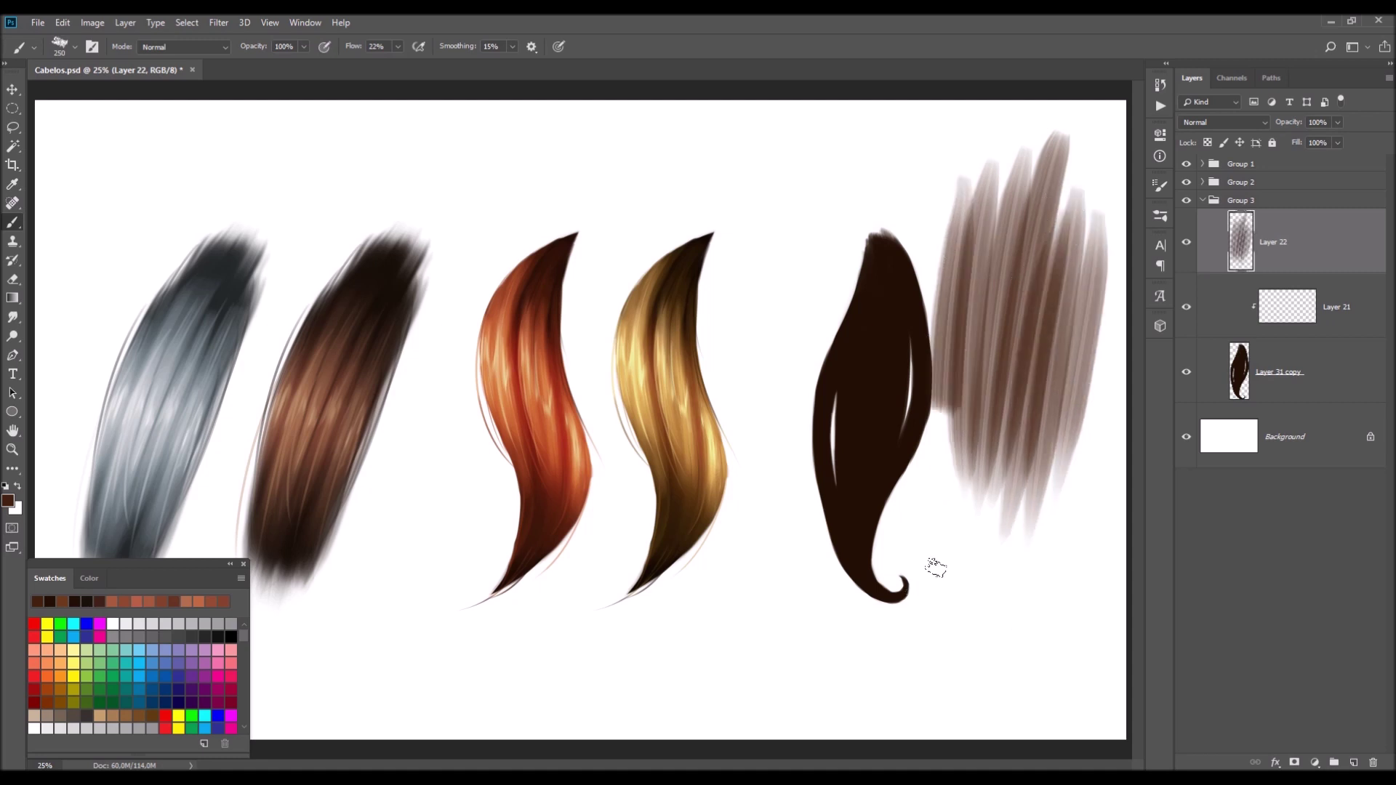
key(Delete)
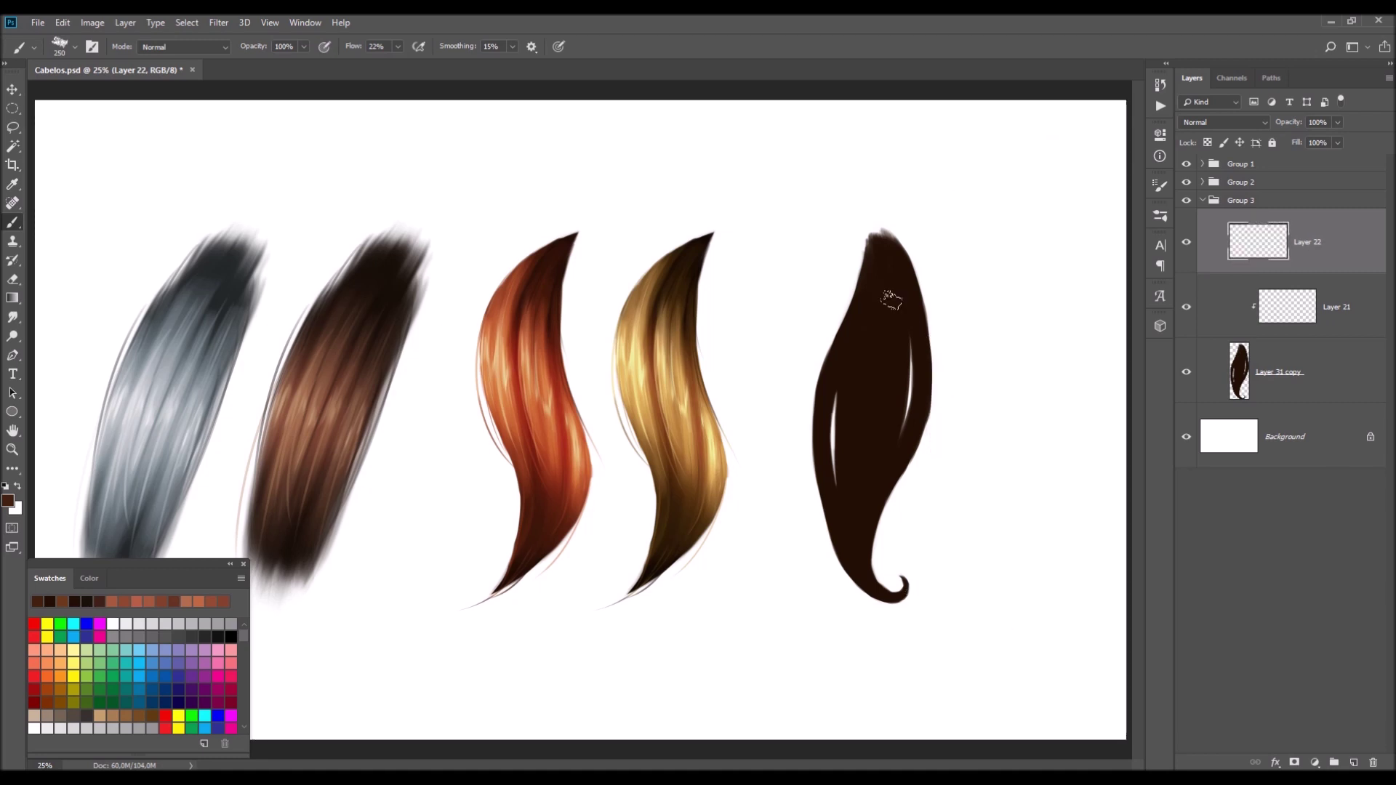
right_click(894, 302)
- With the Chalky Square Painting brush, shade the lock softly on clipped Layer 21
double_click(994, 588)
key(bracketright)
key(bracketright)
key(bracketright)
click(1329, 331)
drag(789, 387, 805, 536)
drag(831, 364, 851, 399)
key(bracketright)
mouse_move(863, 302)
mouse_down()
mouse_move(873, 340)
mouse_move(855, 416)
mouse_move(848, 390)
mouse_move(793, 541)
mouse_up()
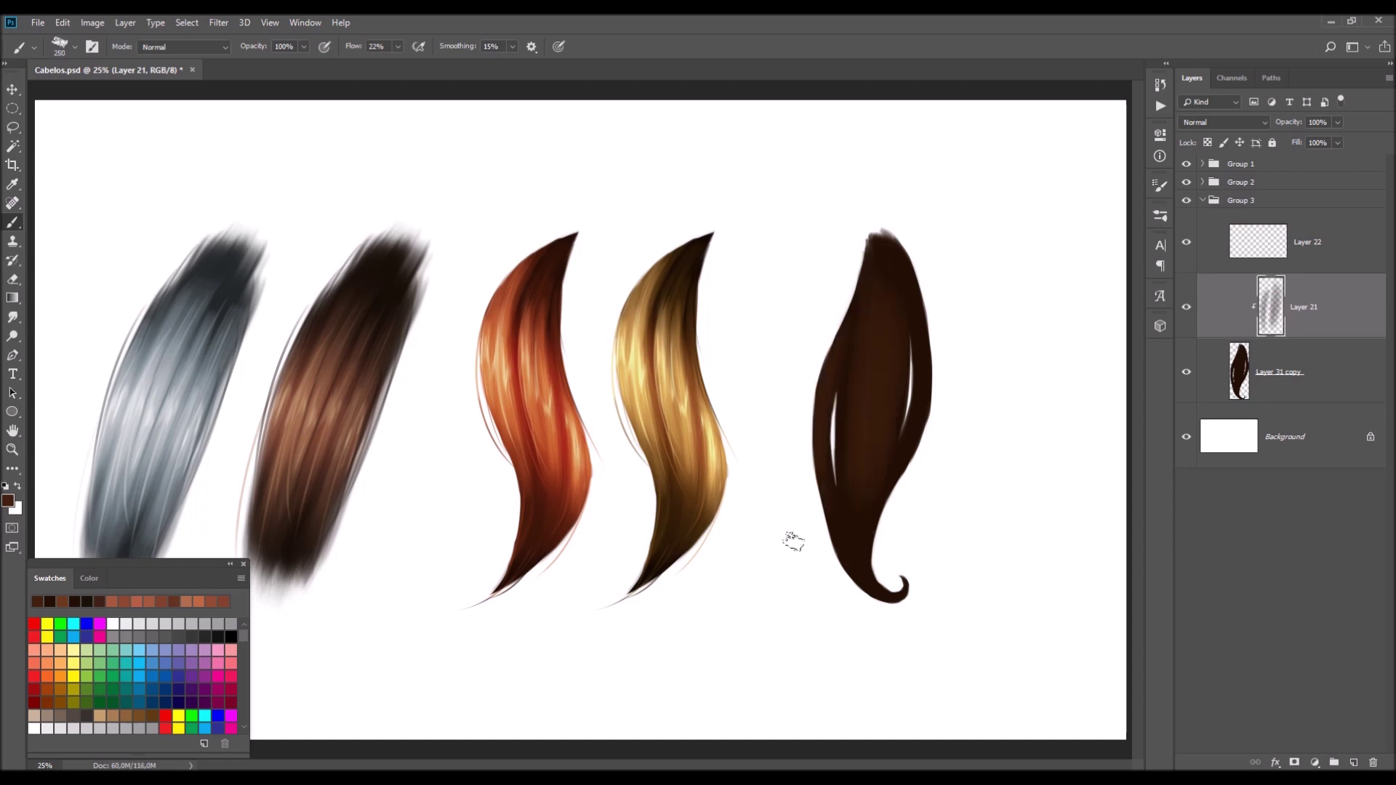
key(bracketleft)
key(bracketleft)
key(bracketleft)
drag(920, 357, 904, 399)
key(bracketleft)
drag(810, 451, 847, 572)
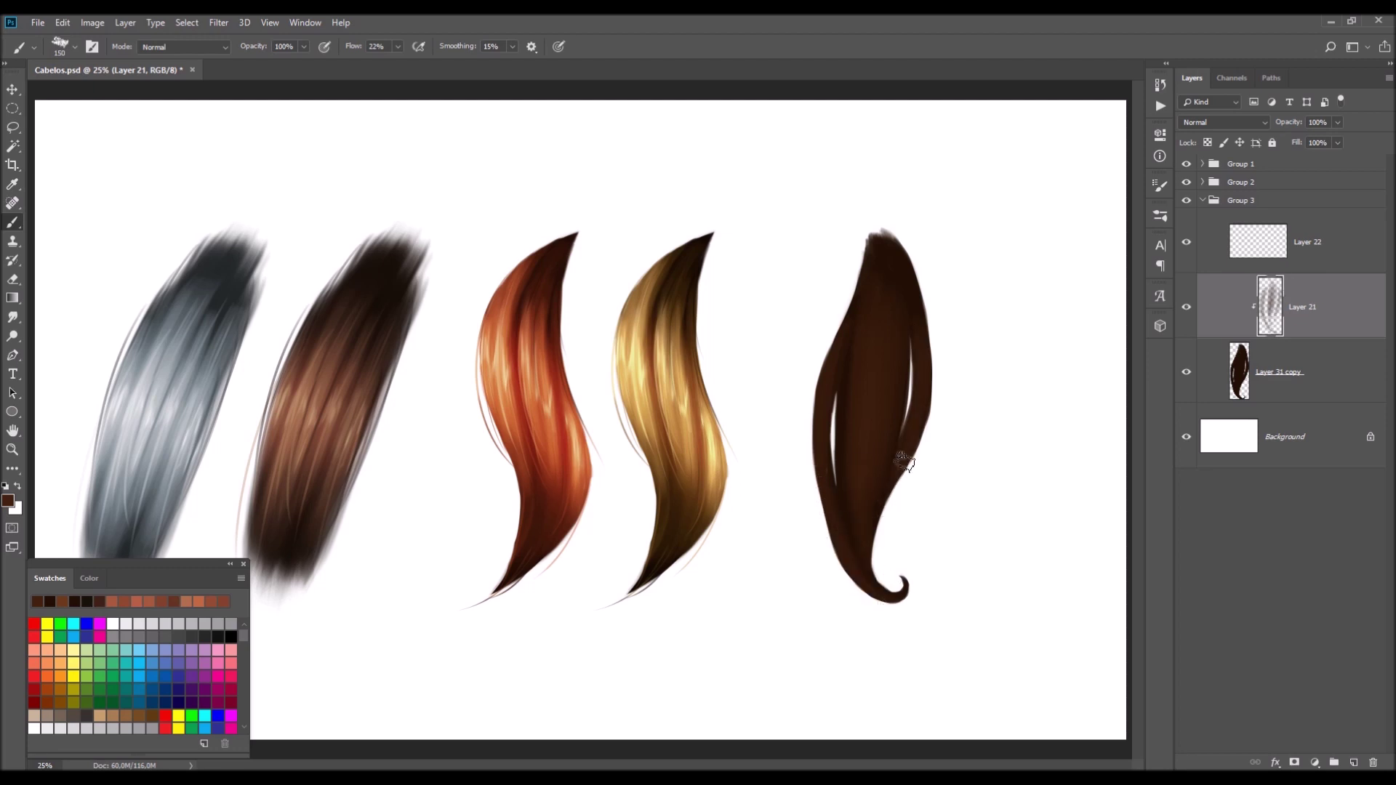
- Zoom in on the brown lock, try a lighter streak down it, and undo it
key(ctrl+plus)
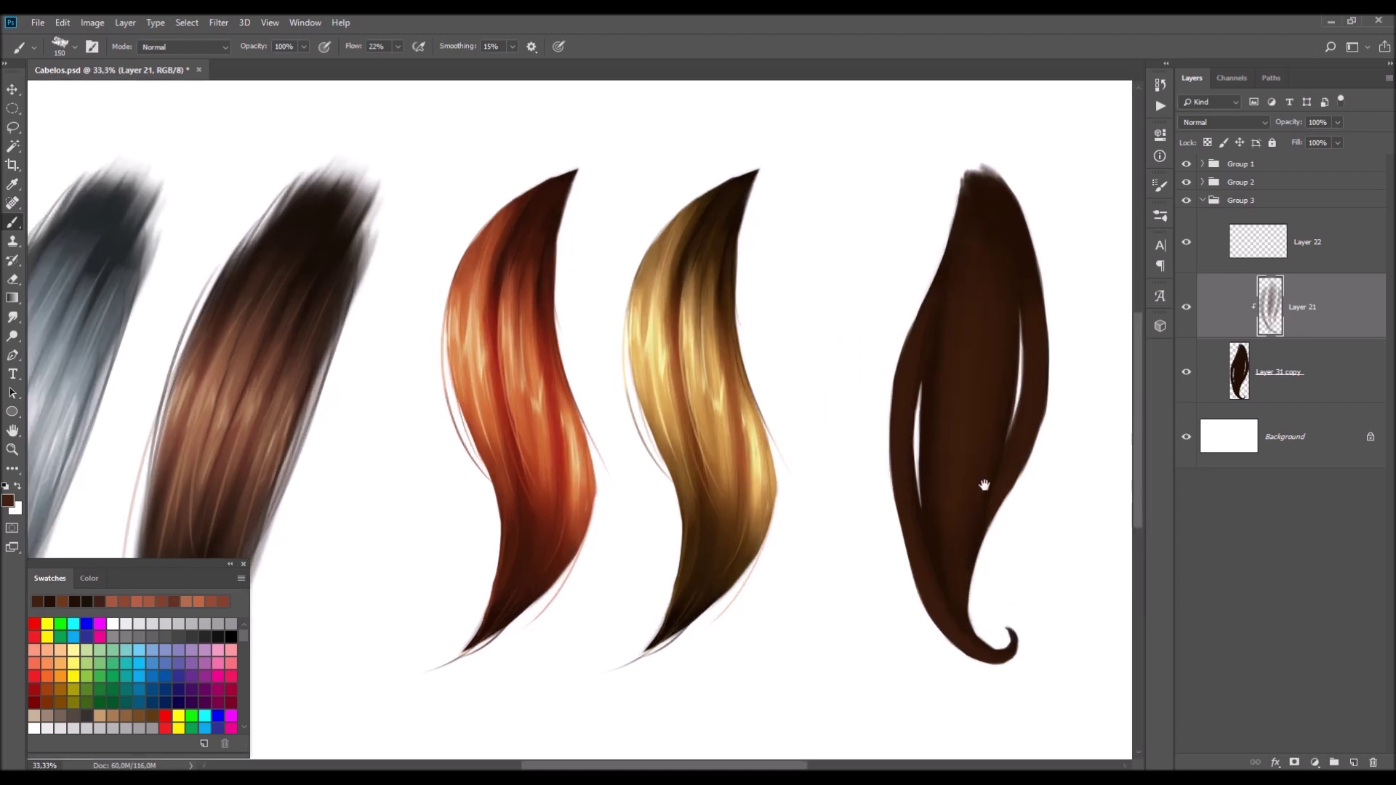
drag(987, 482, 646, 568)
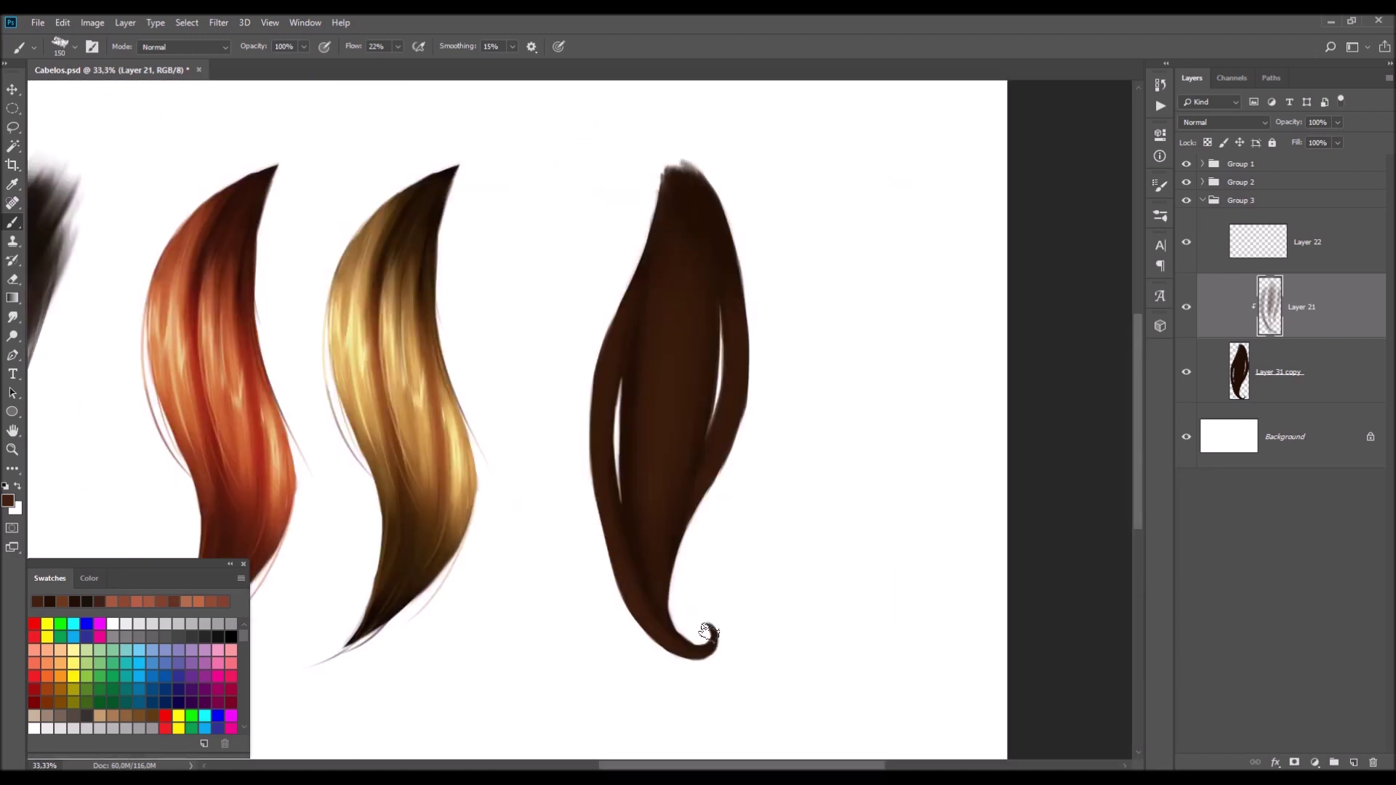
mouse_move(683, 258)
mouse_down()
mouse_move(617, 530)
mouse_move(652, 499)
mouse_move(679, 591)
mouse_move(636, 282)
mouse_move(662, 334)
mouse_move(678, 545)
mouse_move(708, 594)
mouse_move(635, 577)
mouse_up()
key(ctrl+z)
- Set the foreground to reddish brown 984a21 and add Layer 23 above the shading layer
click(8, 501)
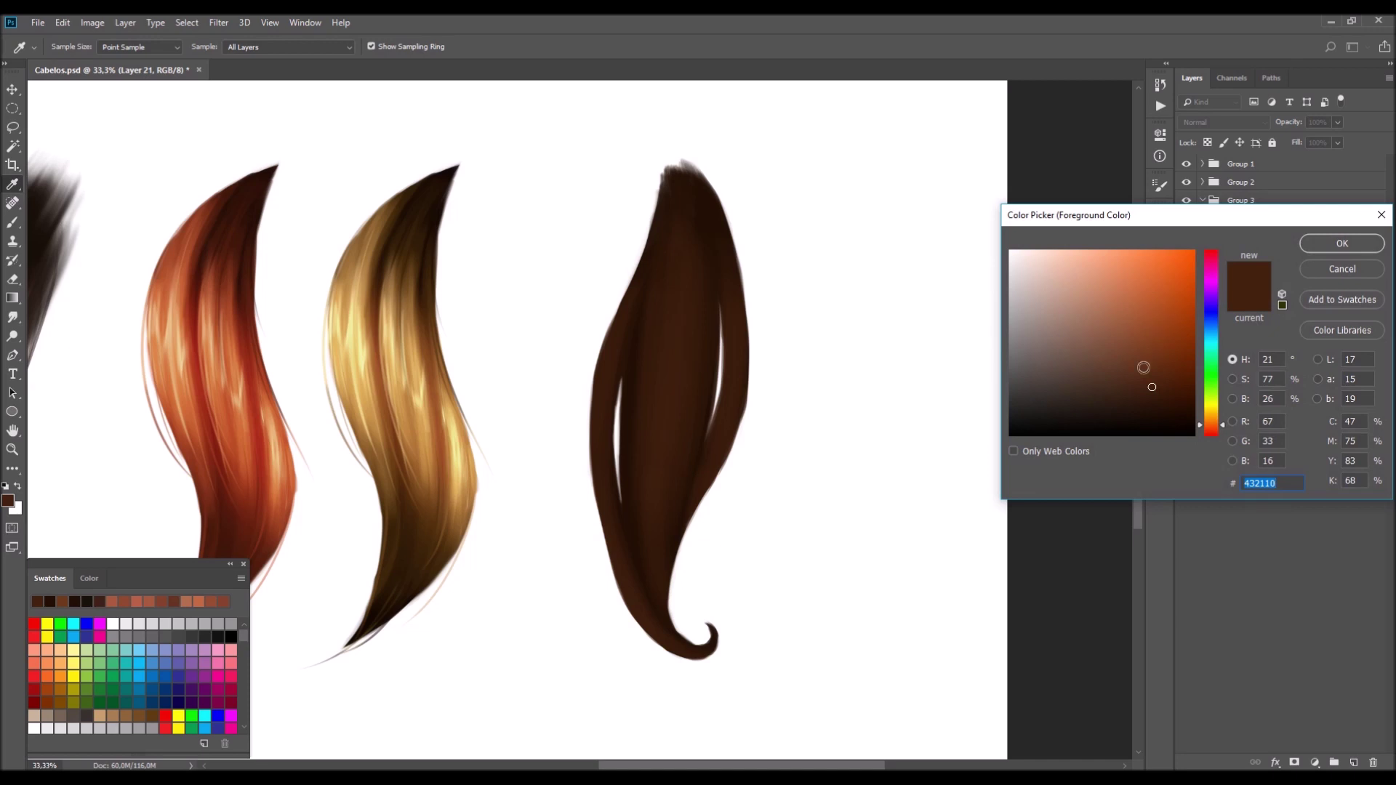
click(1158, 360)
click(1338, 244)
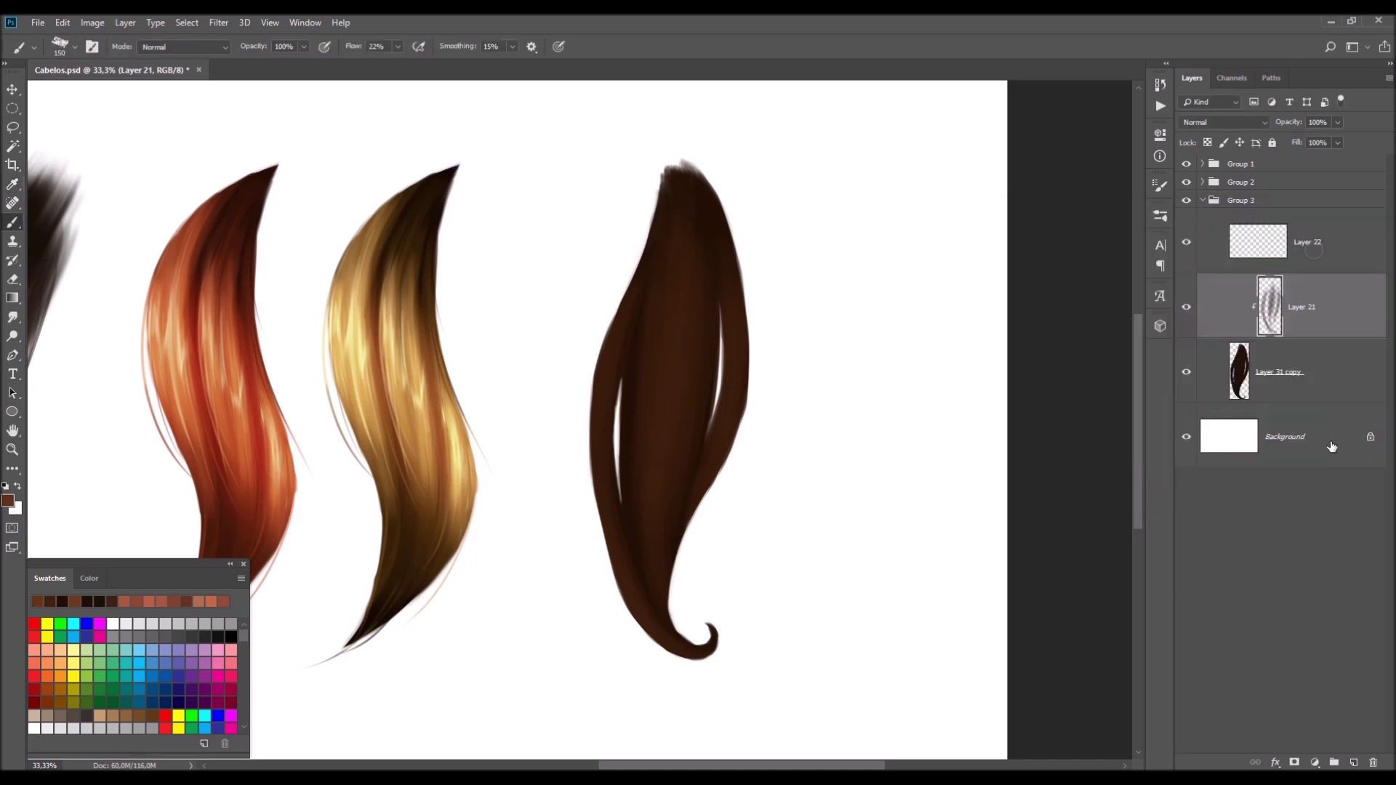
click(1299, 381)
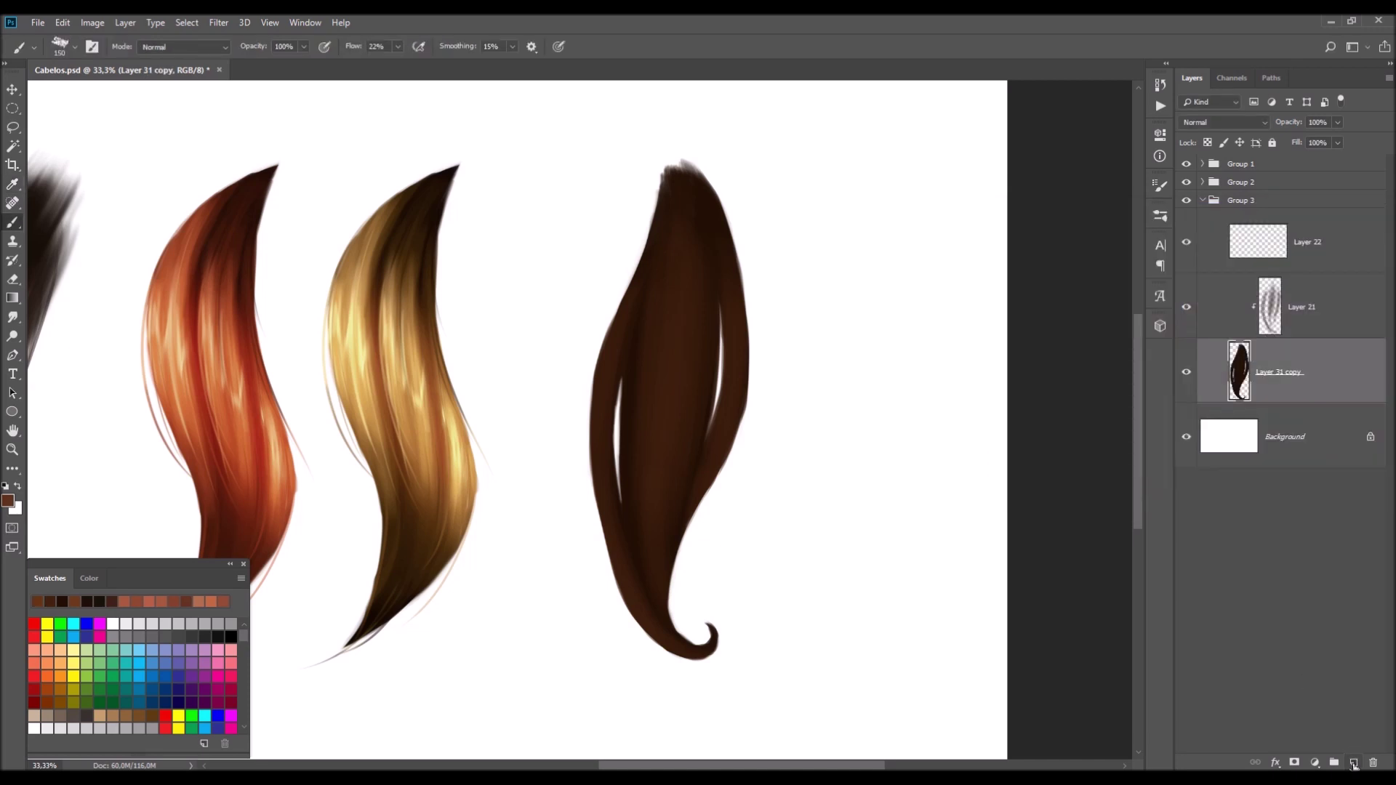
click(1354, 763)
drag(1328, 346, 1313, 300)
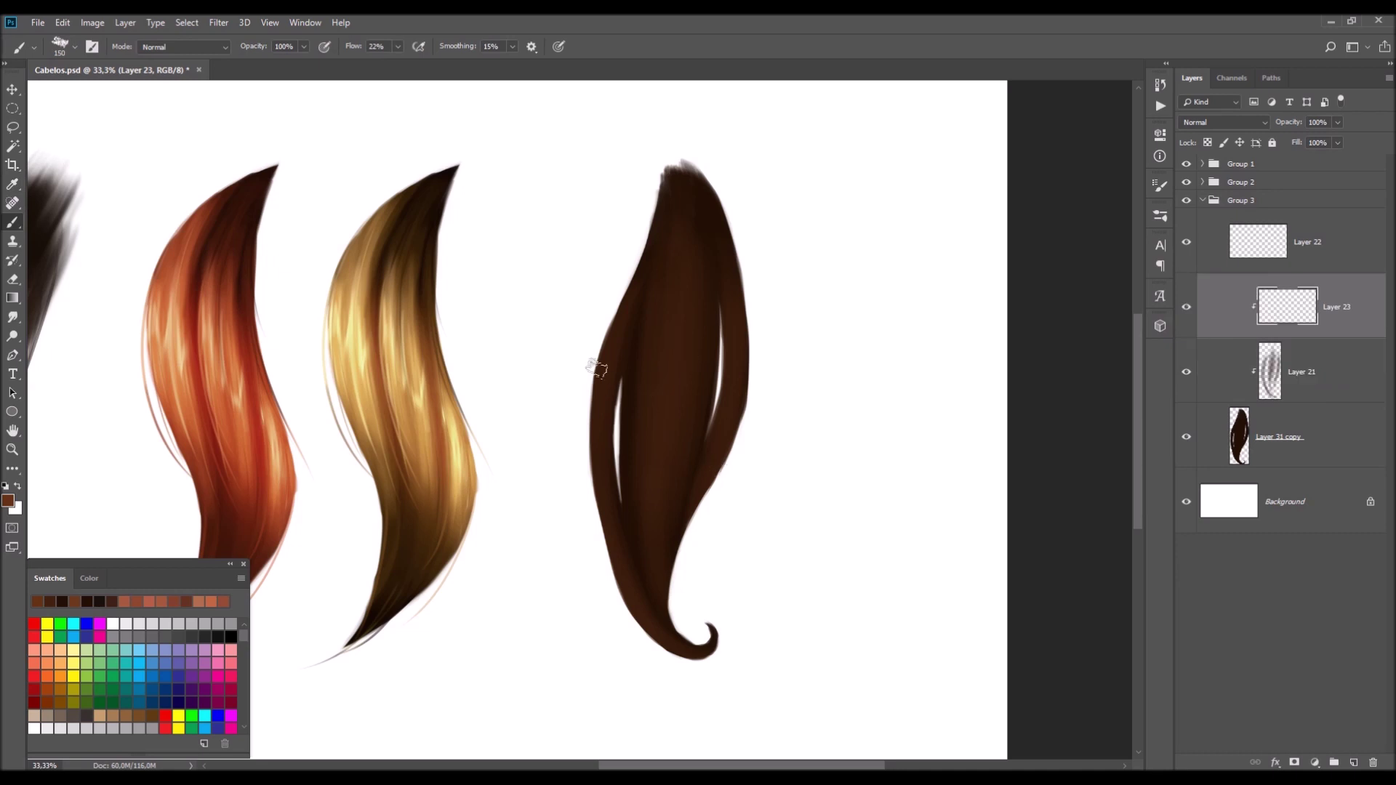
- Paint lighter strands along the lock's edges and middle, undoing to compare
key(bracketright)
drag(623, 312, 627, 516)
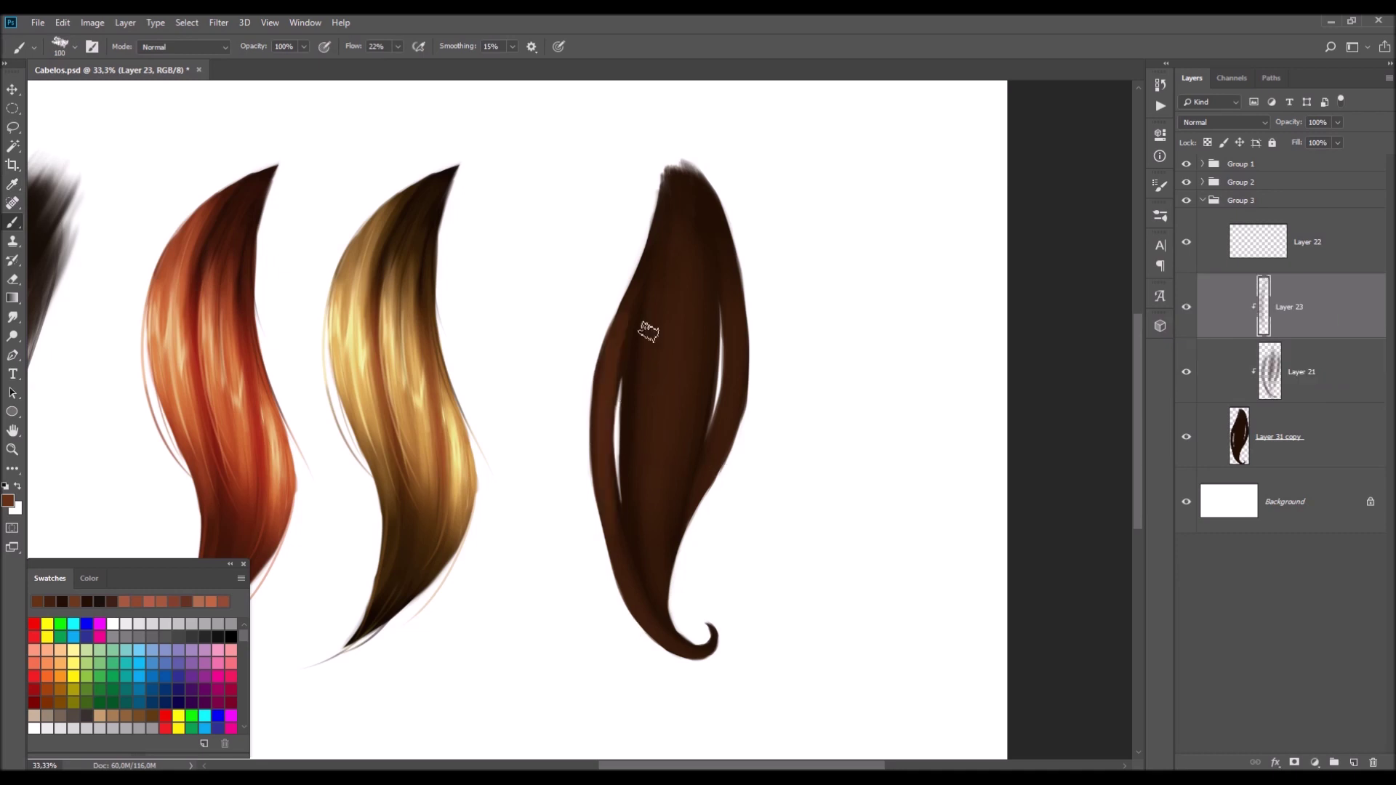
key(bracketleft)
key(bracketleft)
key(bracketleft)
mouse_move(666, 291)
mouse_down()
mouse_move(644, 538)
mouse_move(683, 509)
mouse_up()
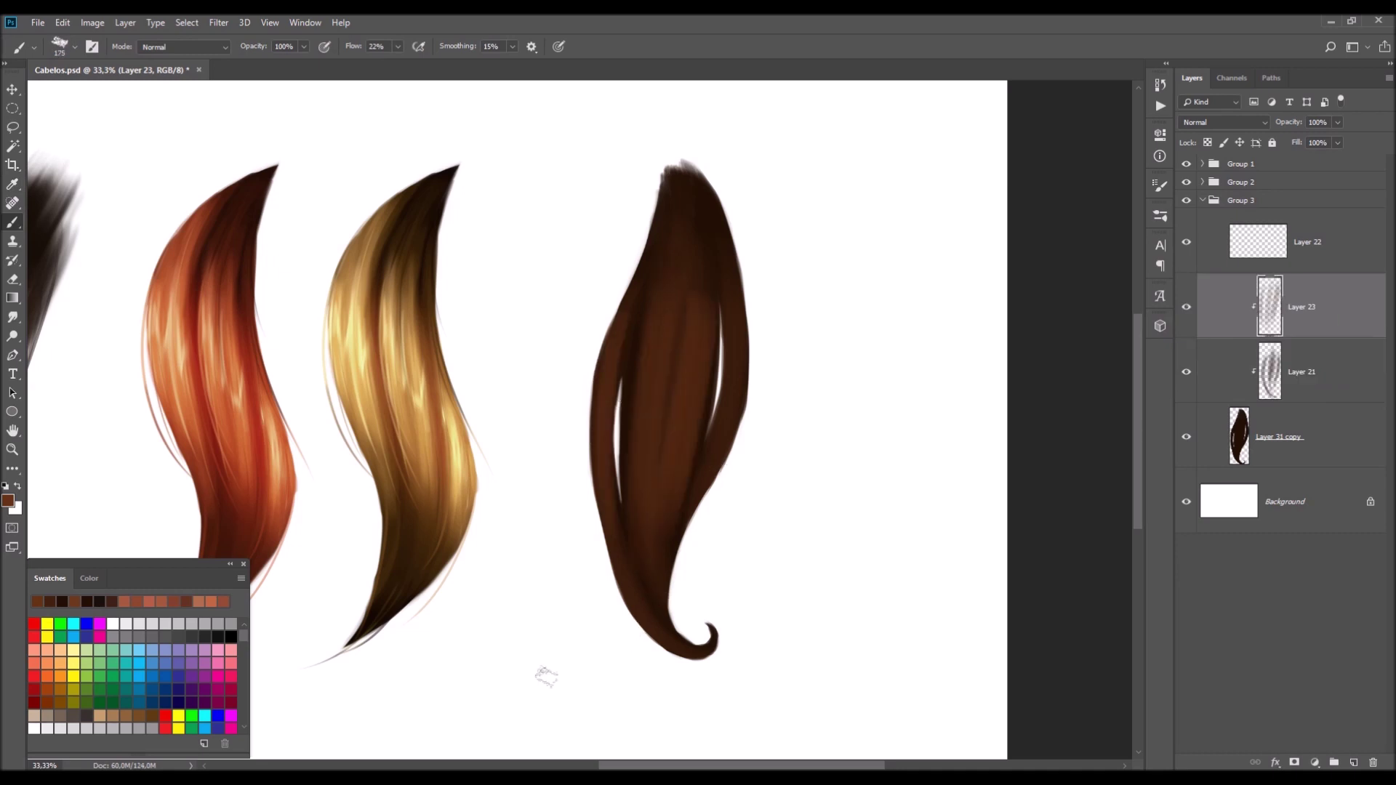
drag(735, 361, 727, 451)
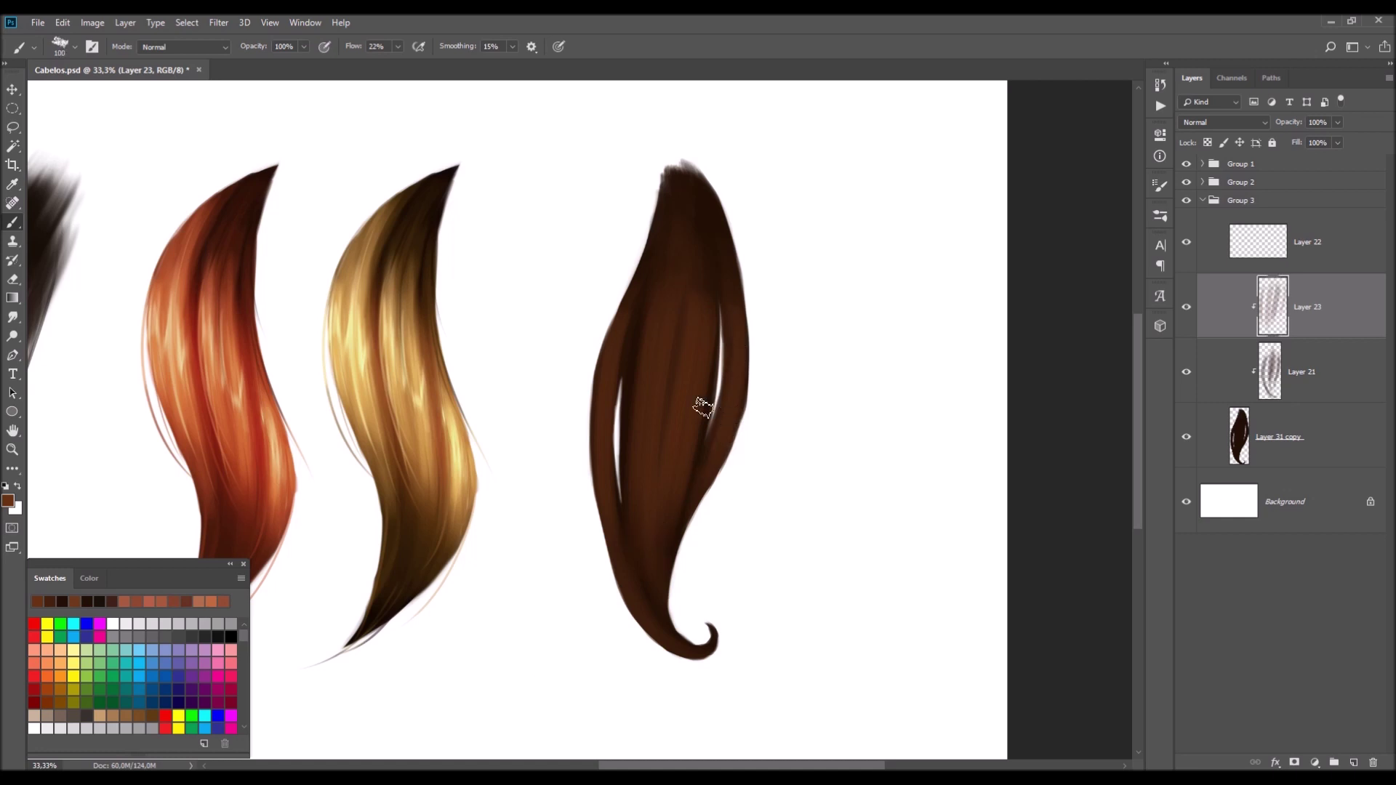
key(ctrl+z)
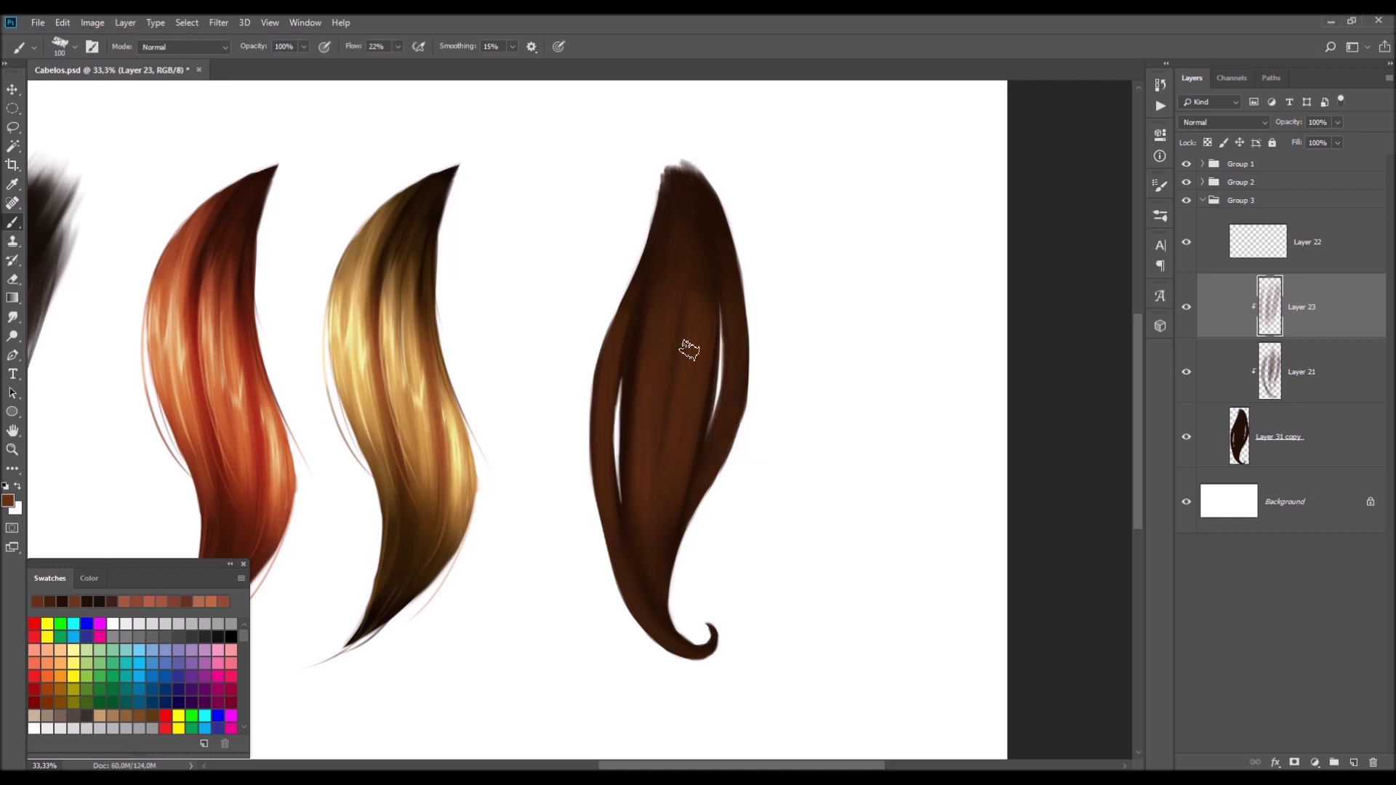
key(ctrl+alt+z)
key(ctrl+z)
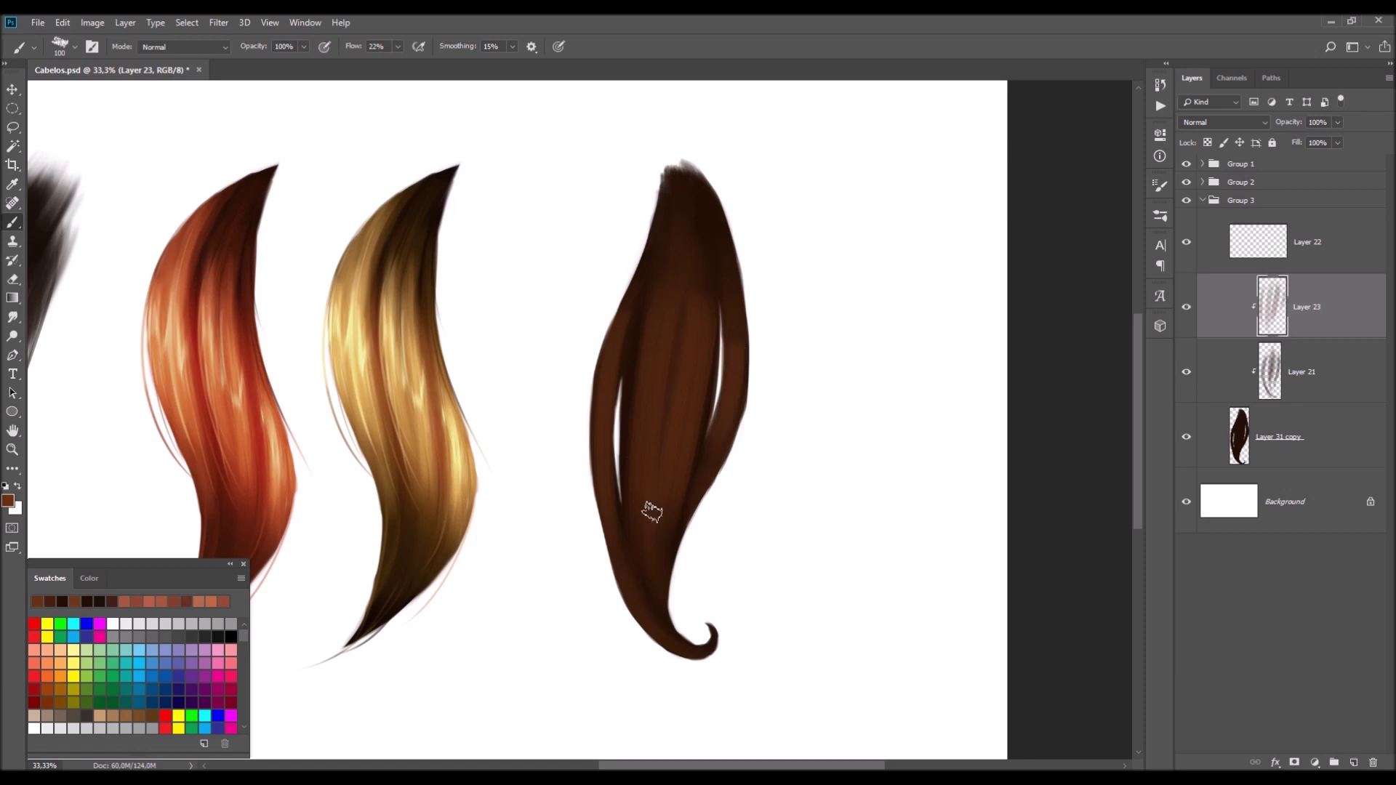
key(ctrl+z)
key(bracketleft)
key(bracketleft)
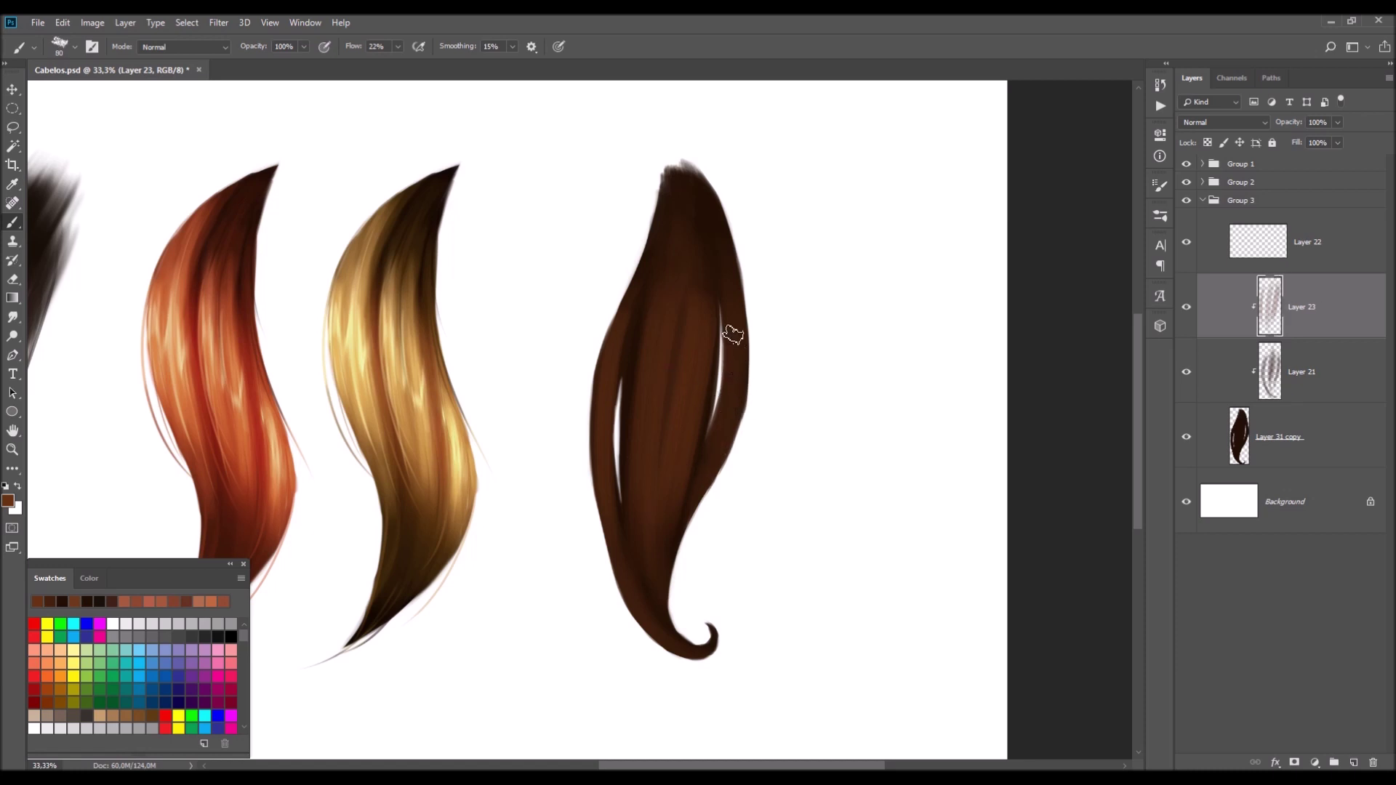
drag(730, 372, 700, 477)
key(ctrl+z)
key(ctrl+z)
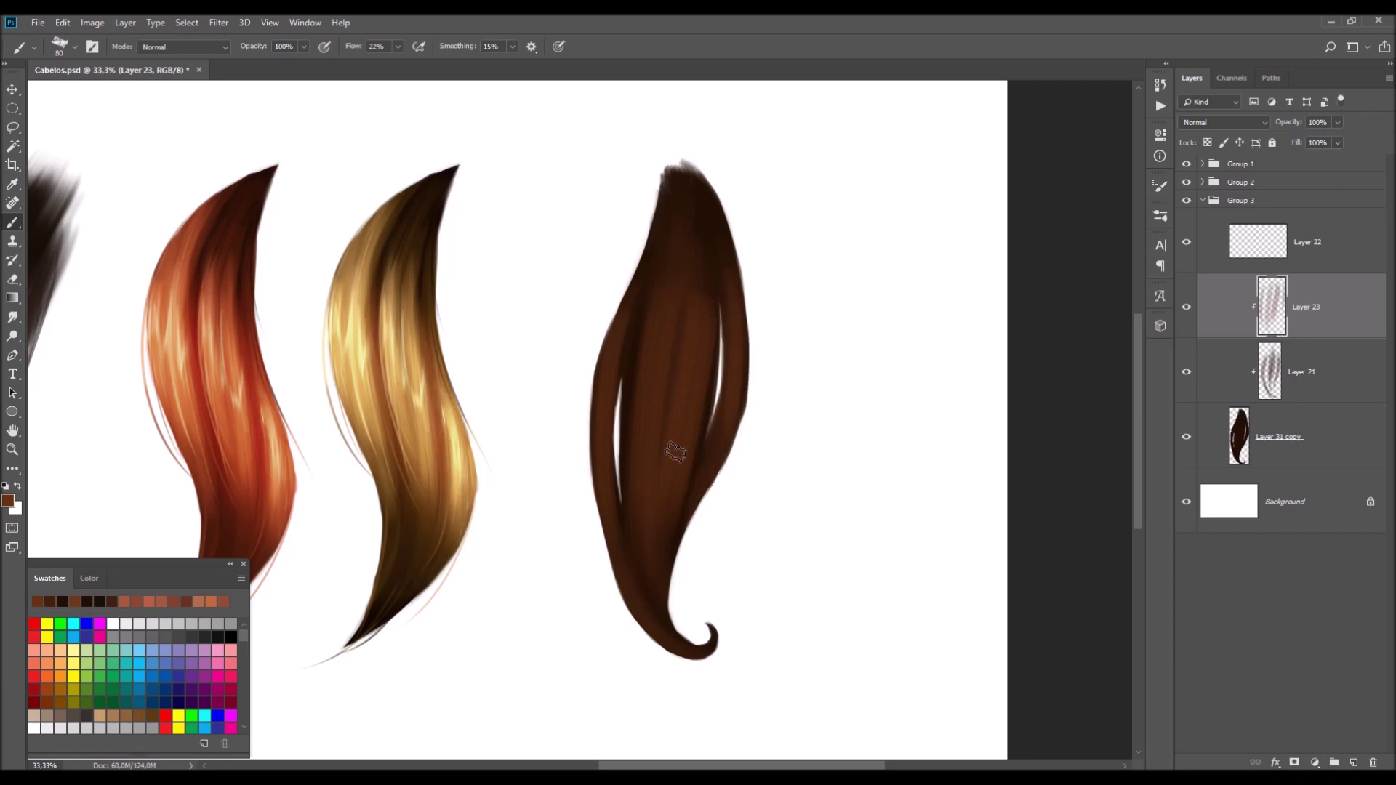
- Add faint broad strokes across the dark lock with a larger brush
key(bracketright)
key(bracketright)
key(bracketright)
drag(664, 213, 649, 363)
drag(725, 286, 731, 318)
drag(682, 254, 605, 320)
mouse_move(595, 563)
mouse_down()
mouse_move(608, 524)
mouse_move(623, 582)
mouse_up()
key(bracketleft)
key(bracketleft)
key(bracketleft)
- Define the lock's curled tip and add a light strand in its body
drag(712, 644, 714, 653)
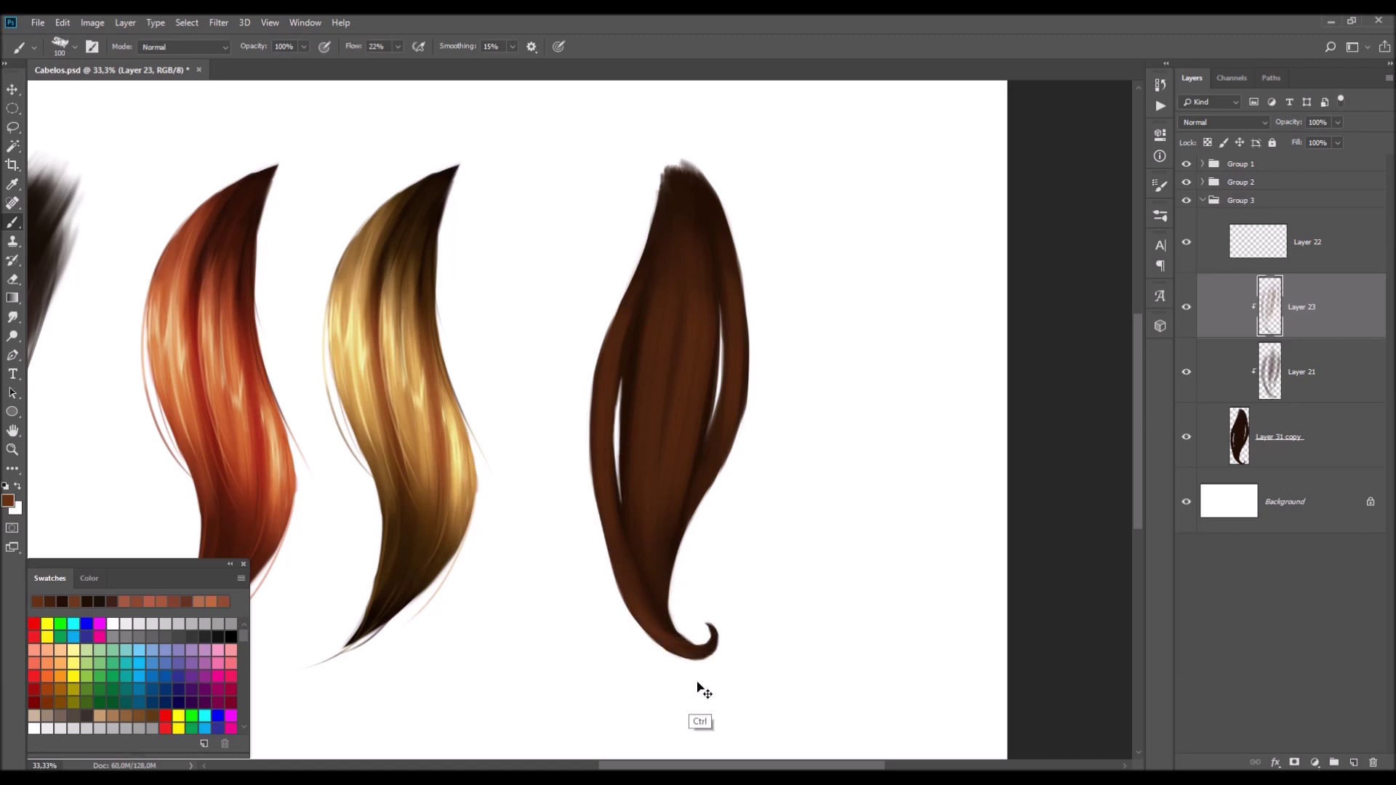
drag(674, 655, 658, 635)
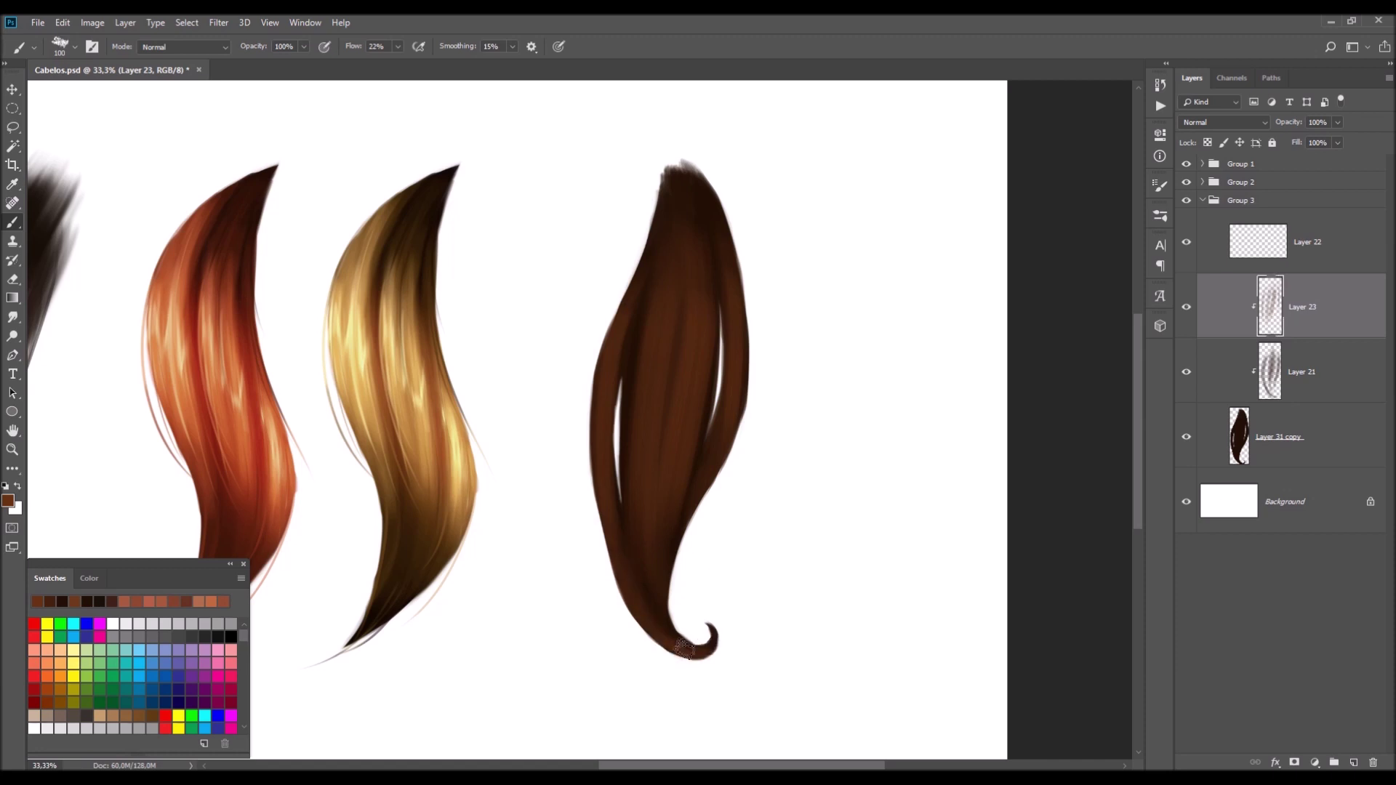
drag(666, 650, 707, 673)
drag(648, 349, 638, 443)
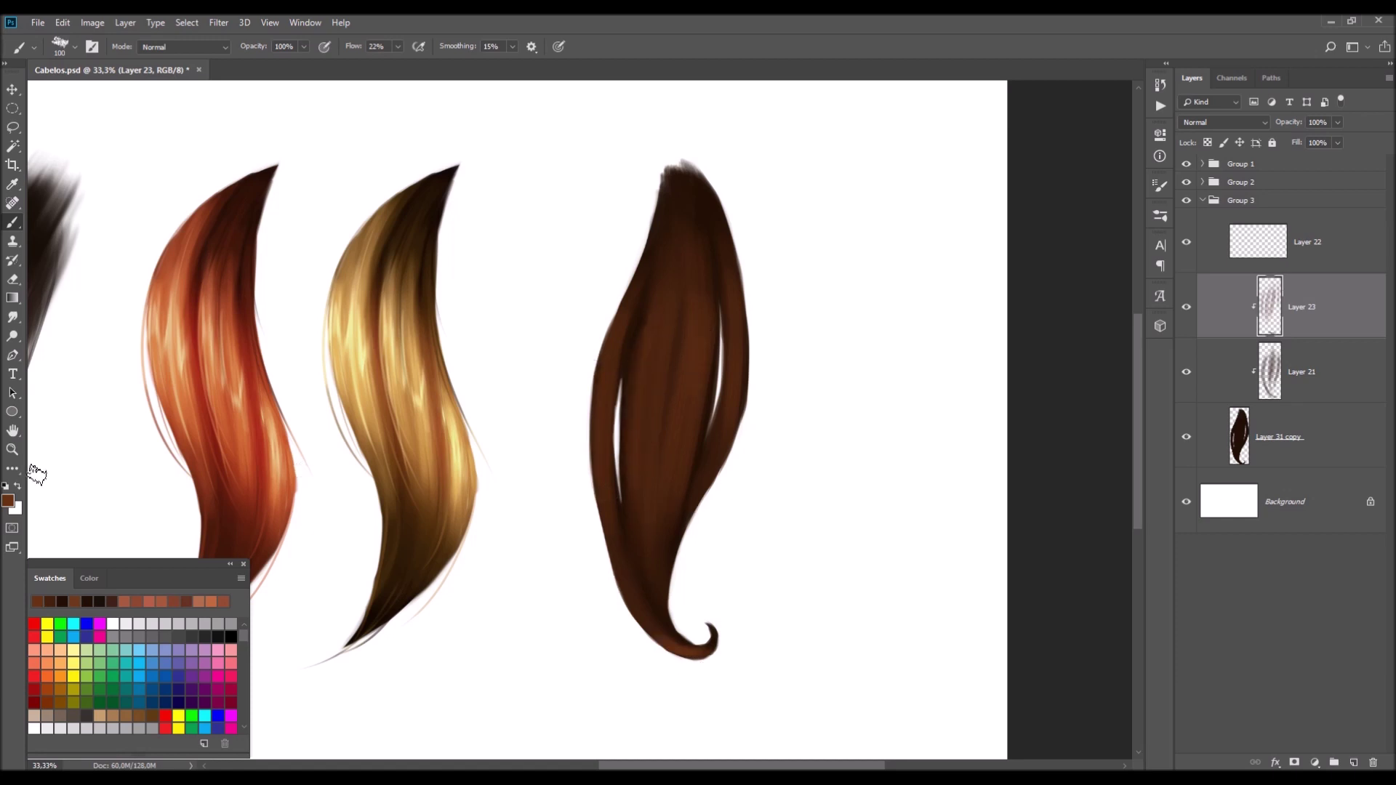
click(8, 501)
- Choose a lighter brown highlight colour and add Layer 24 above Layer 23
drag(1147, 345, 1162, 319)
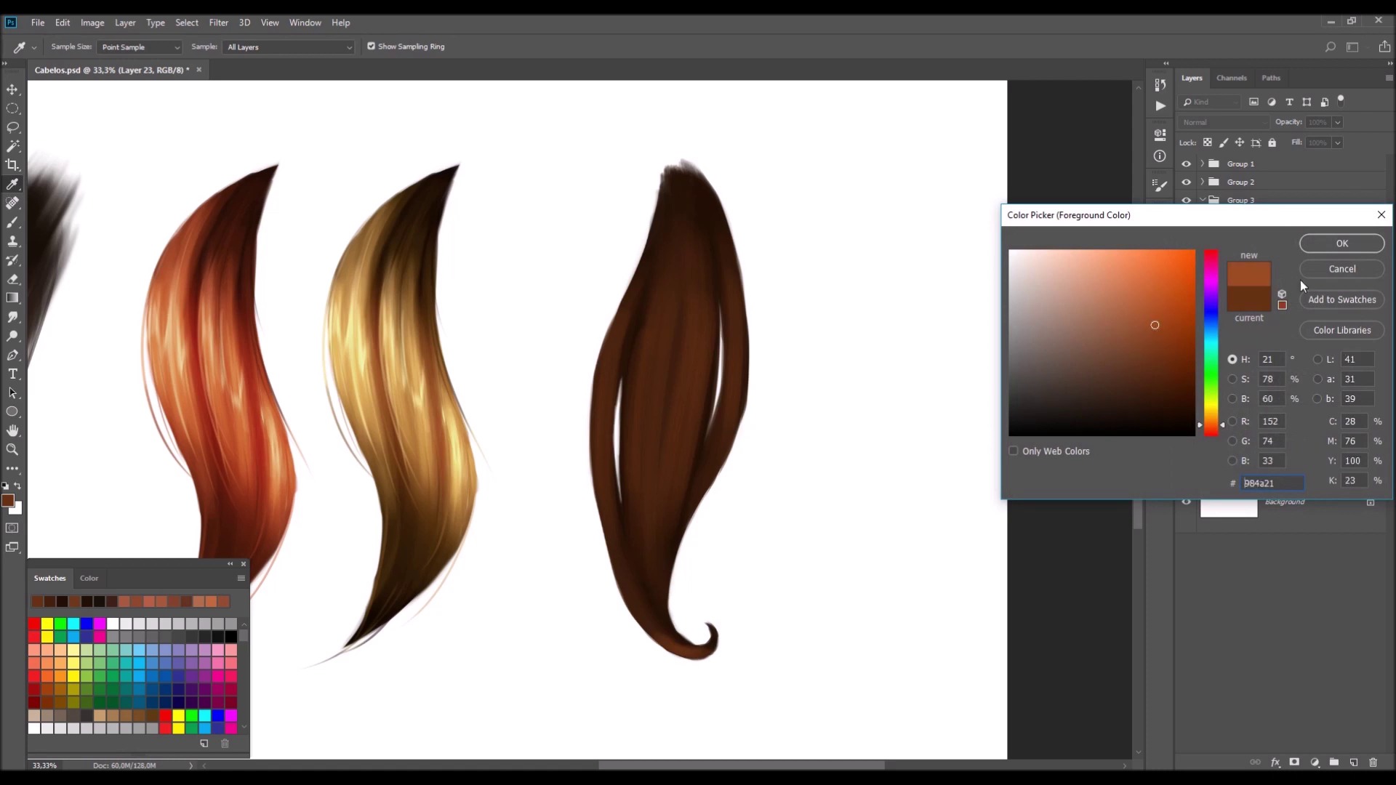
click(1343, 243)
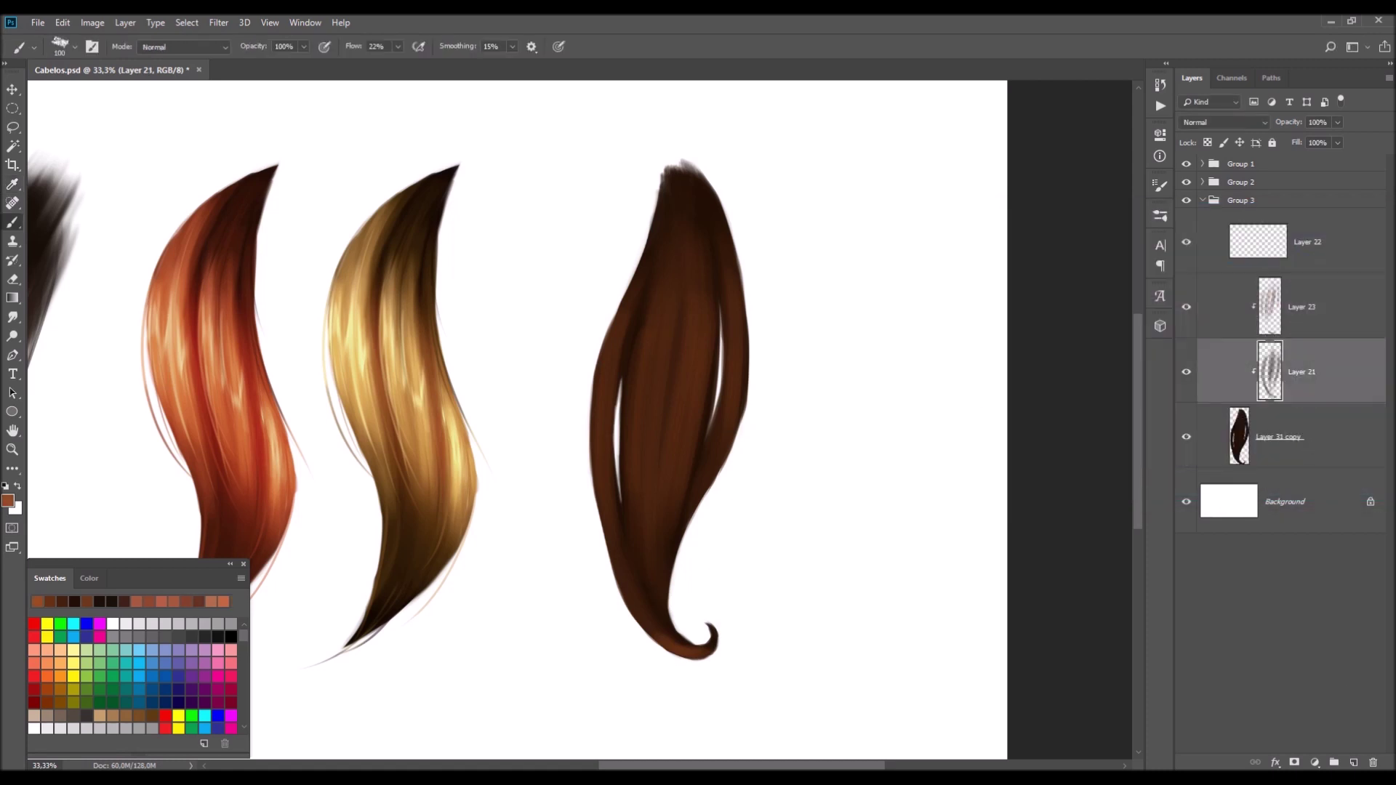
click(1352, 762)
drag(1327, 370, 1270, 311)
- Brush highlight strands along the lock's left edge and bottom curl, comparing with undo
key(bracketright)
drag(615, 302, 621, 520)
drag(611, 332, 633, 624)
key(ctrl+z)
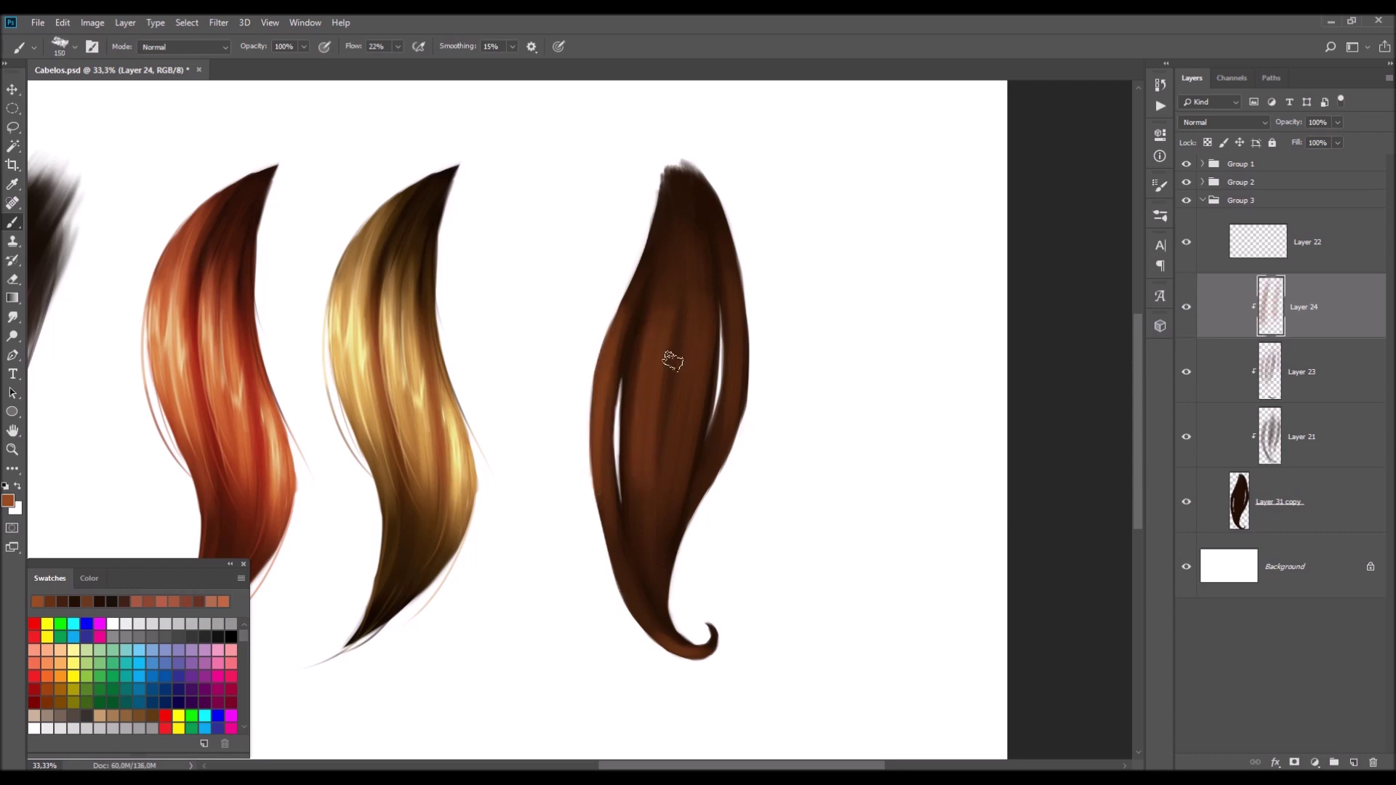
key(ctrl+z)
key(ctrl+z)
key(ctrl+z)
key(ctrl+z)
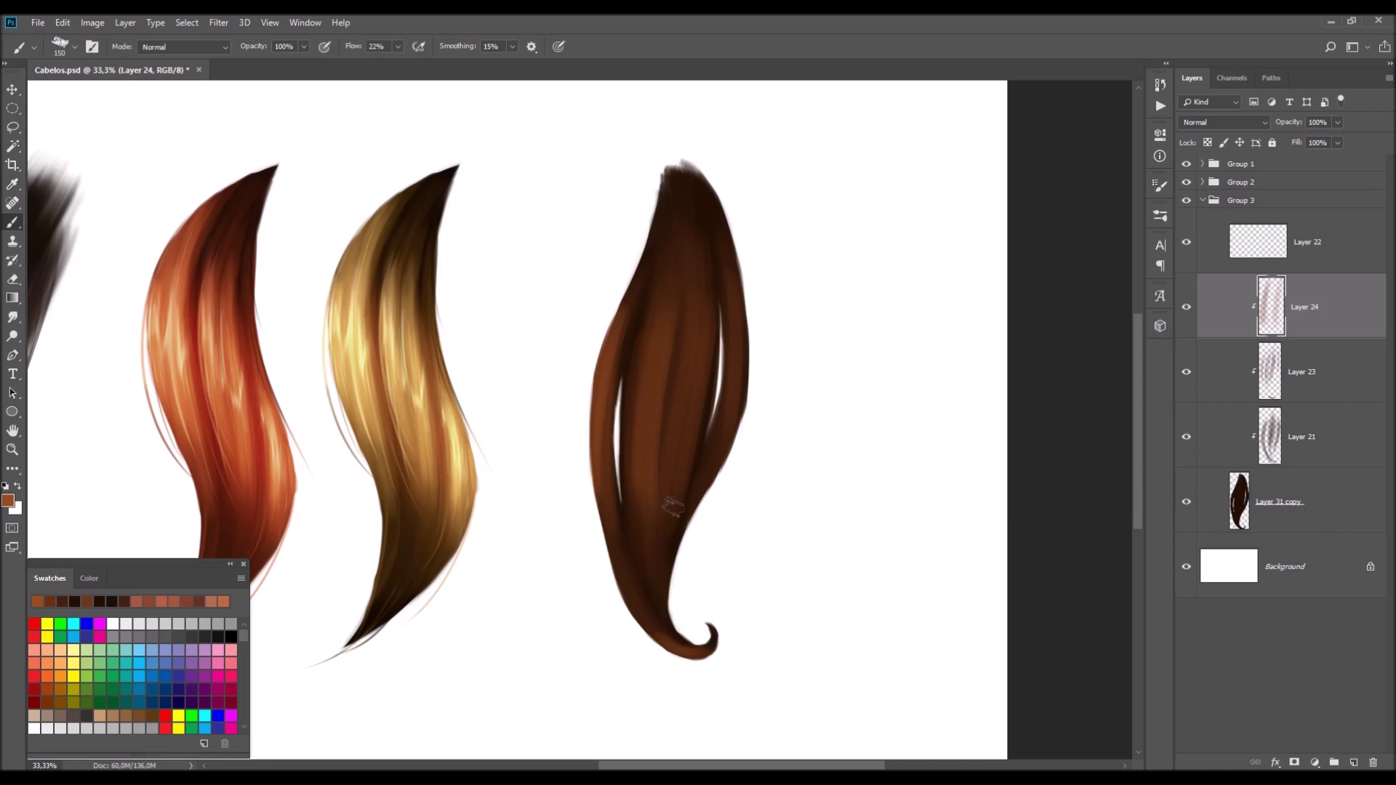
key(ctrl+z)
key(ctrl+z)
key(ctrl+z)
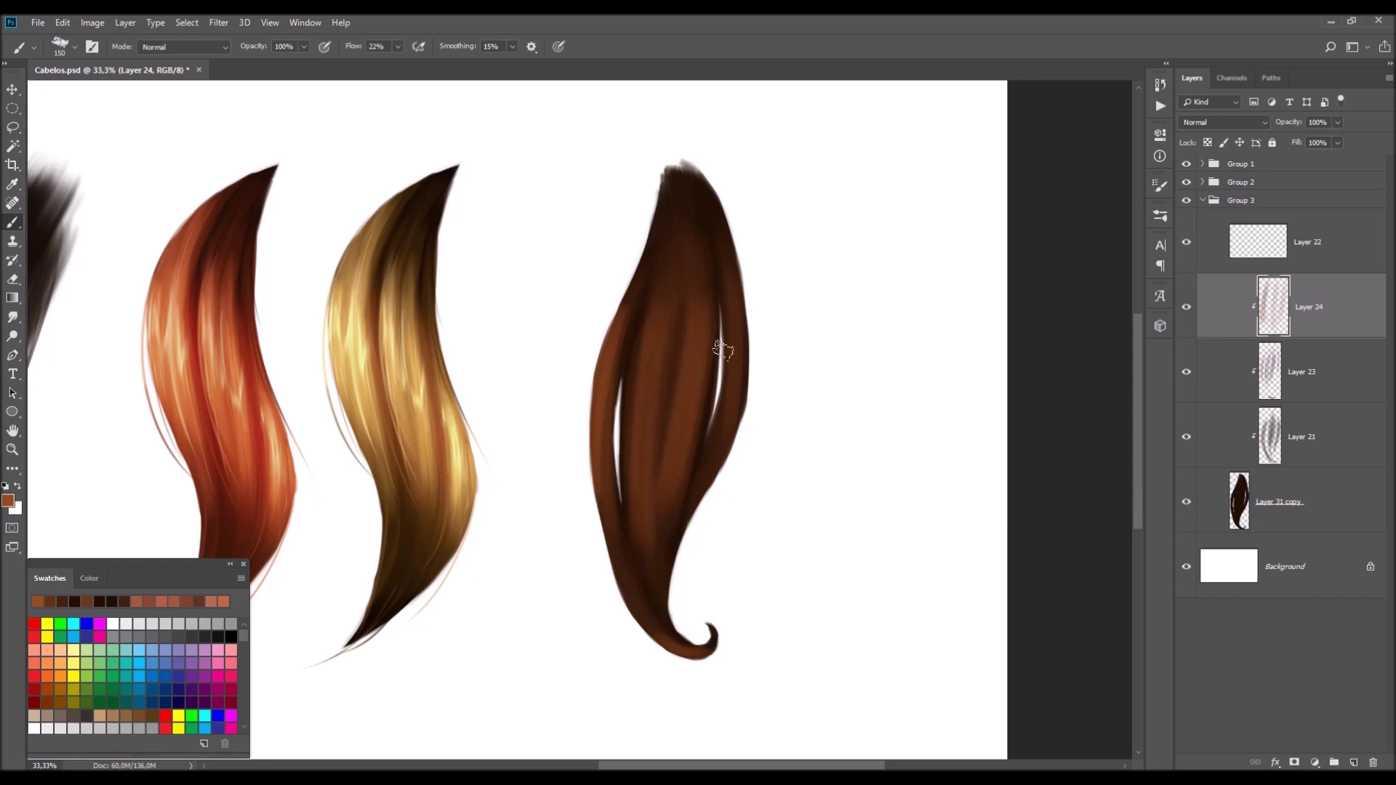
key(ctrl+z)
key(ctrl+z)
key(ctrl+z)
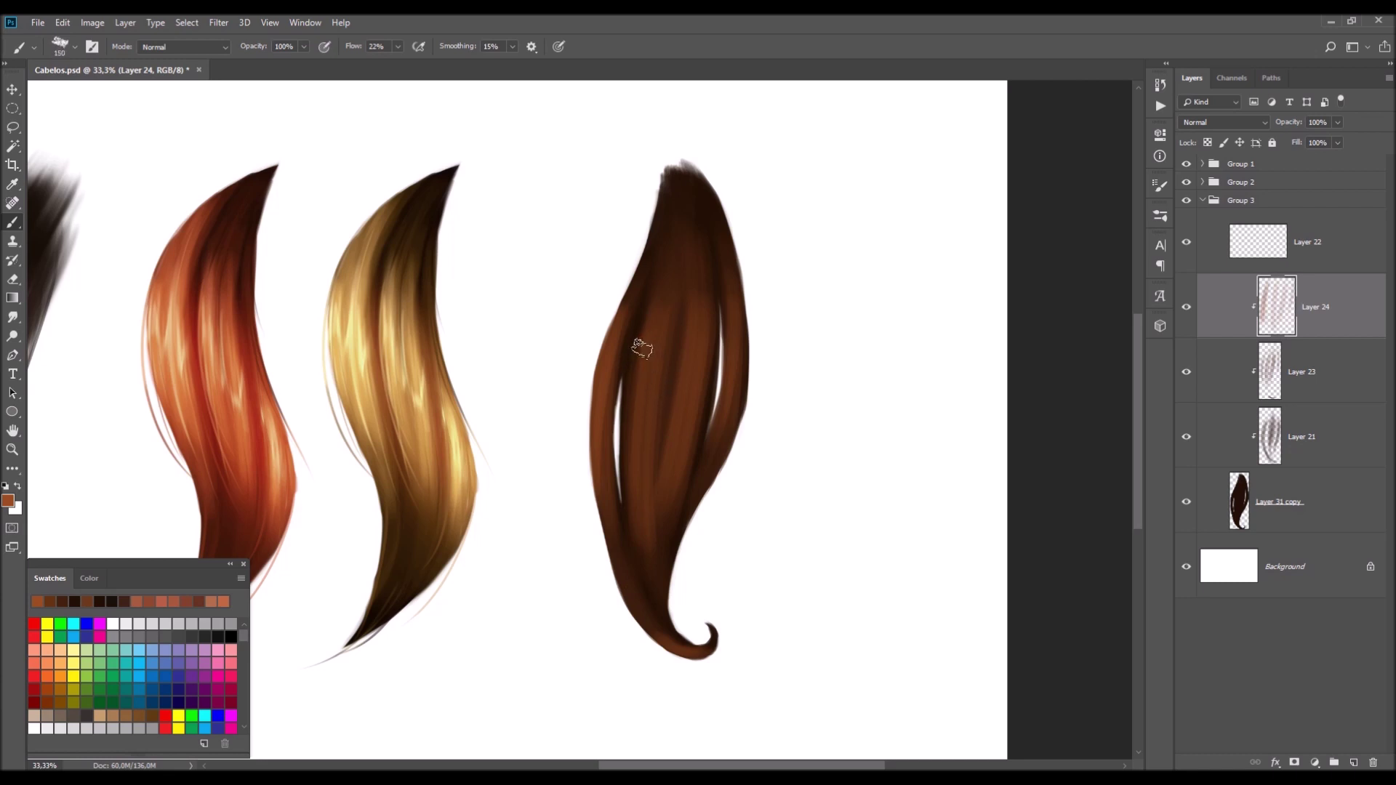
key(ctrl+z)
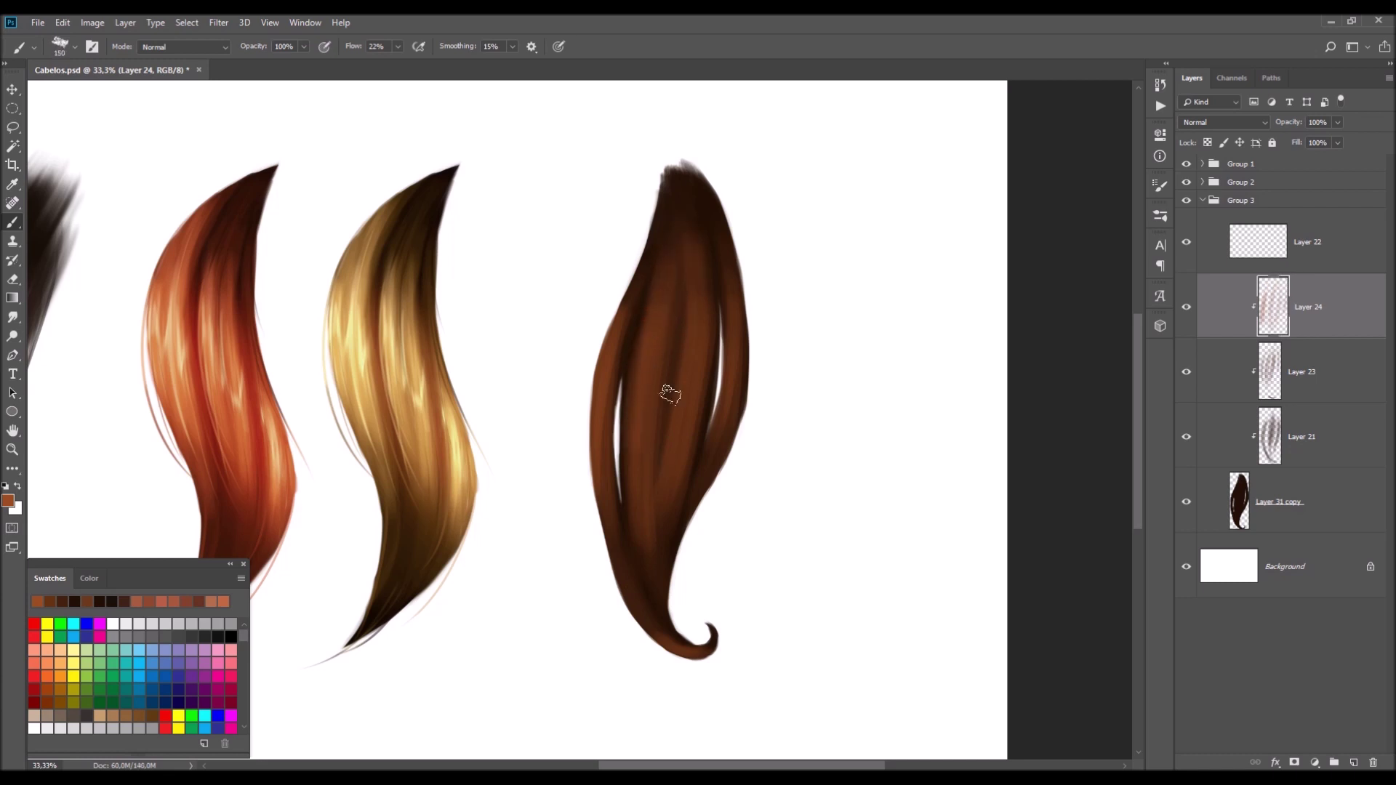
key(bracketleft)
key(bracketleft)
key(bracketleft)
drag(648, 649, 708, 664)
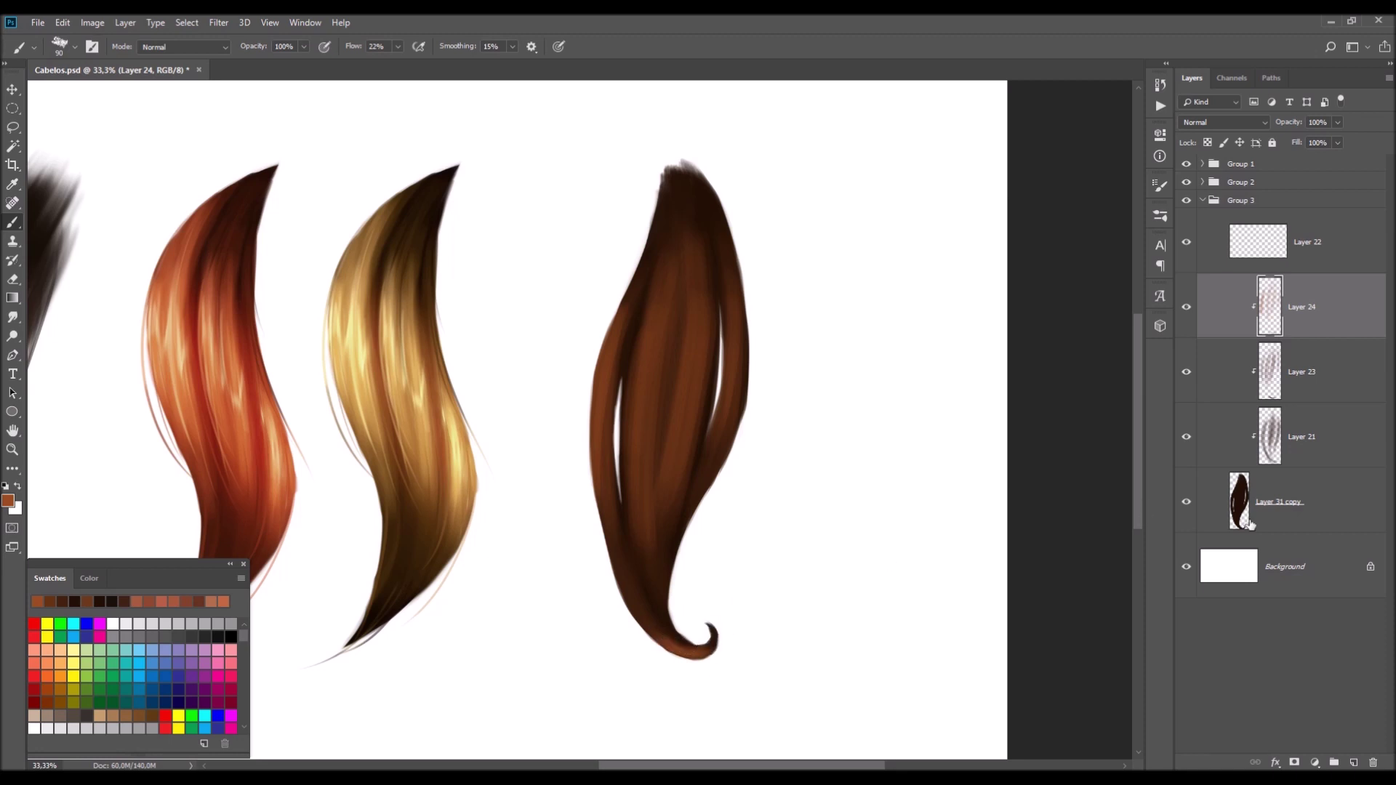
click(1303, 381)
- Add Layer 25 above Layer 24 and set the foreground colour to light orange d27e52
click(1354, 763)
drag(1319, 391, 1313, 320)
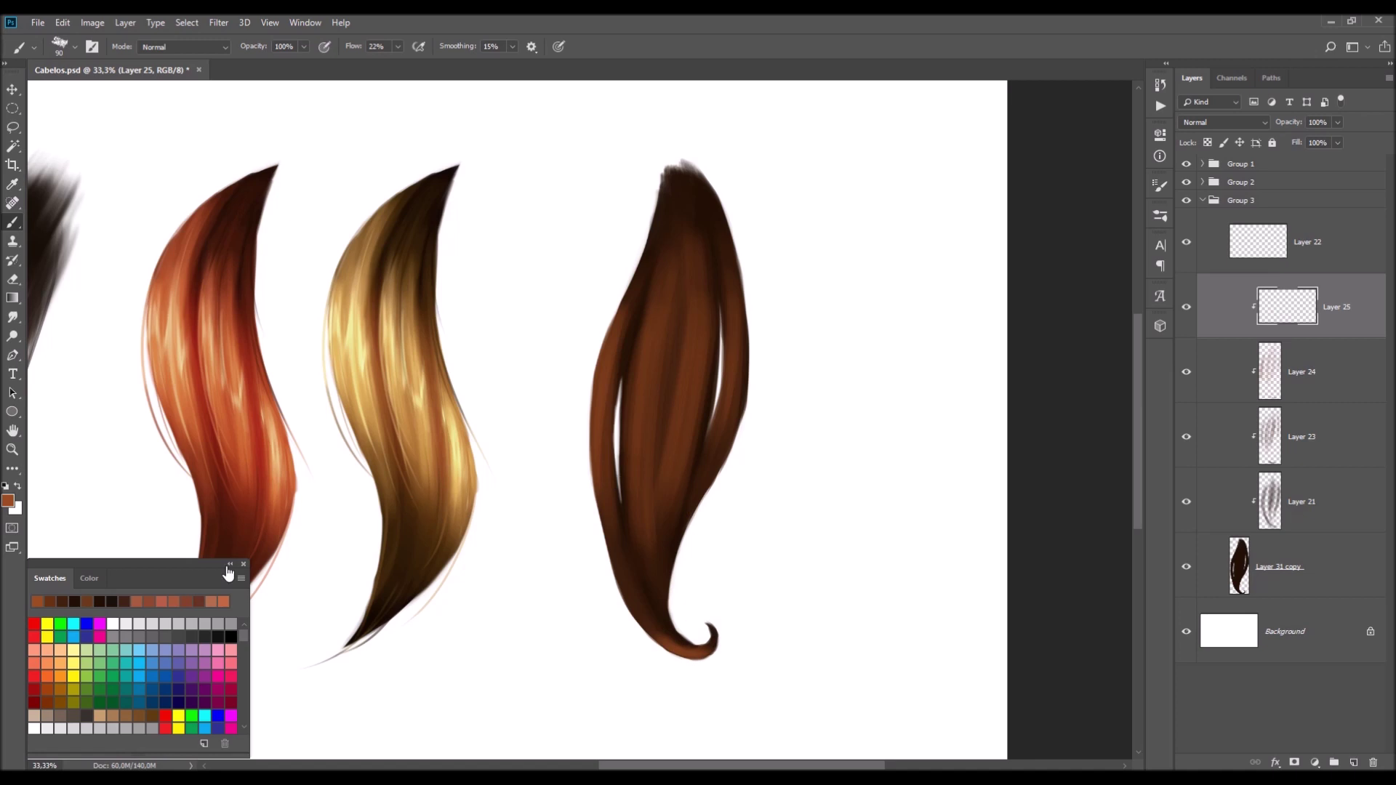
click(10, 501)
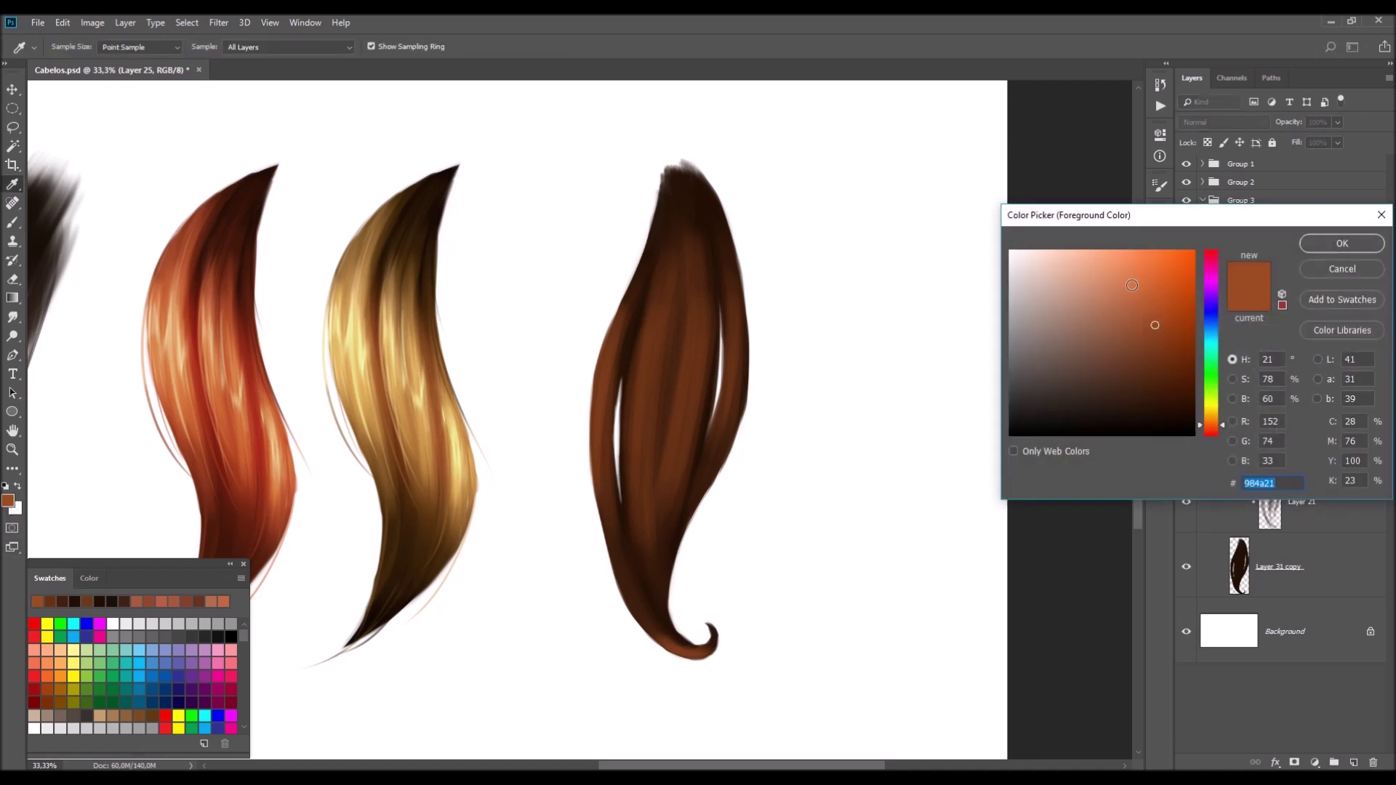
click(1128, 286)
click(1128, 283)
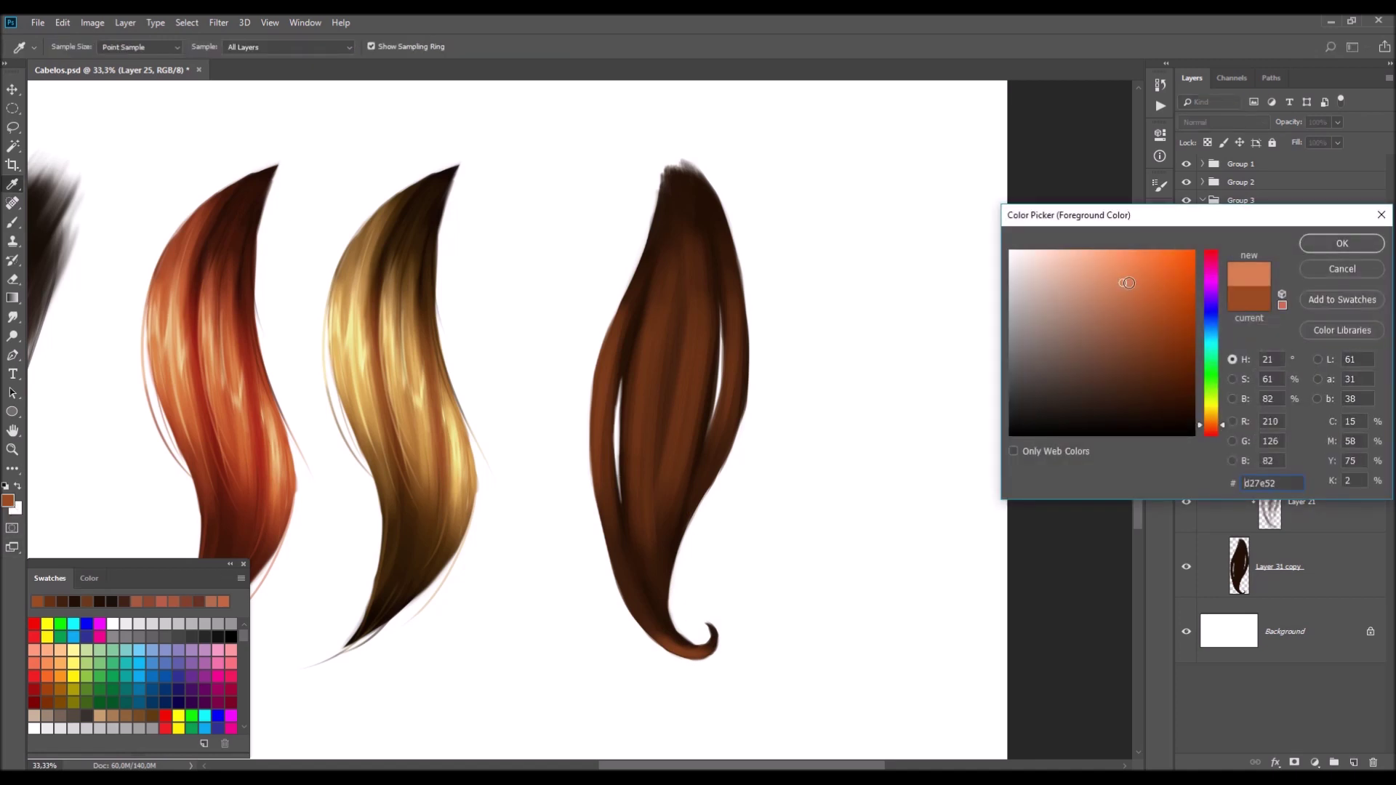
click(1320, 246)
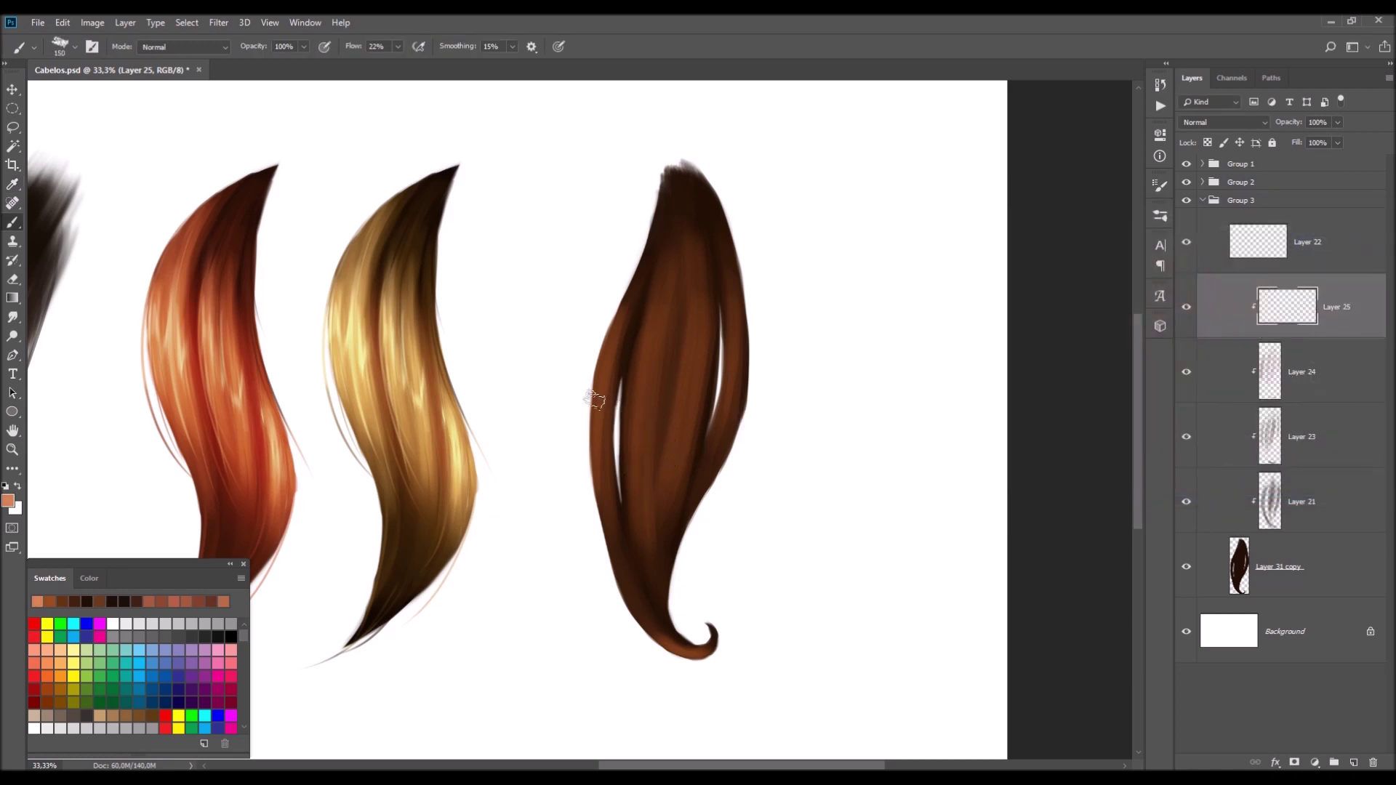
- Paint a broad light orange band across the middle of the brown lock
mouse_move(596, 393)
mouse_down()
mouse_move(716, 406)
mouse_move(738, 426)
mouse_up()
mouse_move(592, 399)
mouse_down()
mouse_move(665, 430)
mouse_move(730, 436)
mouse_up()
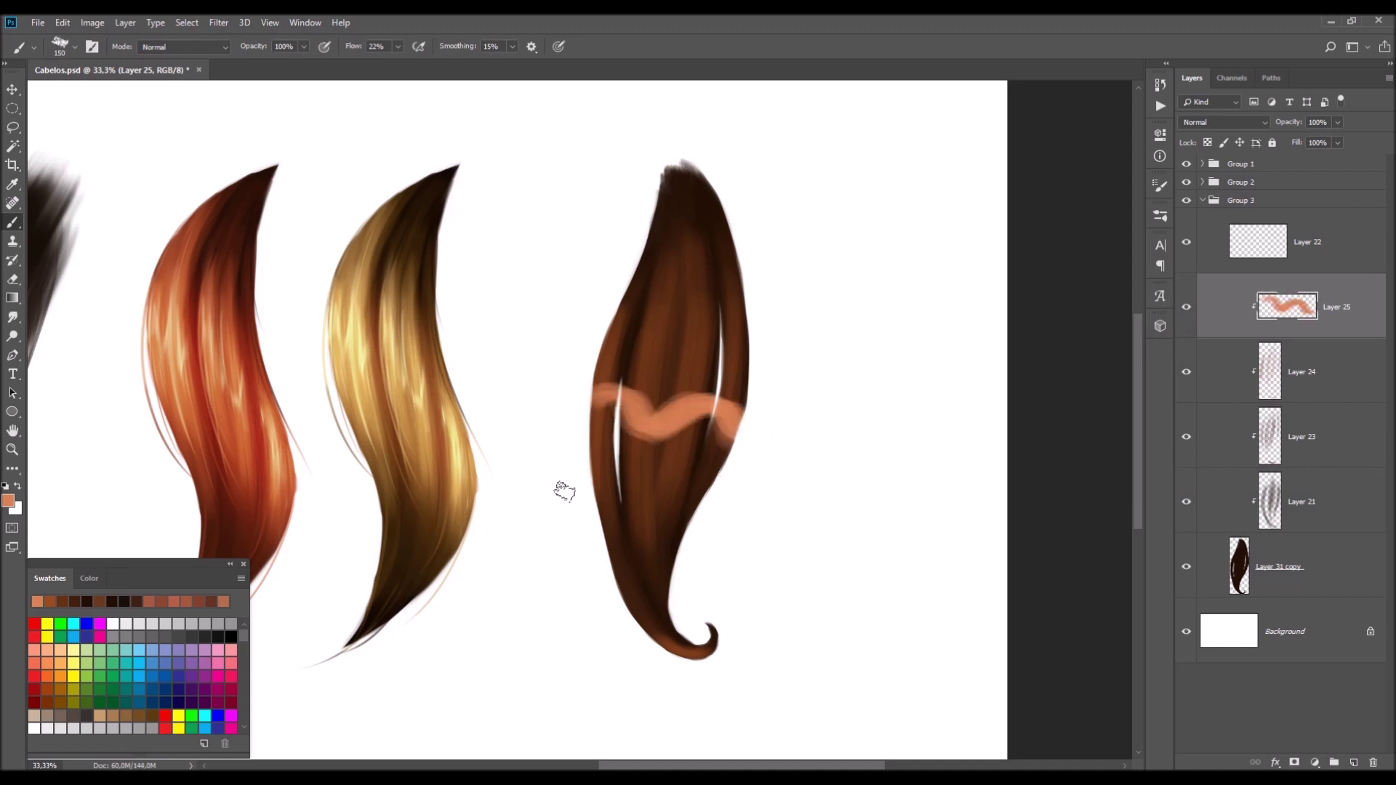
click(13, 320)
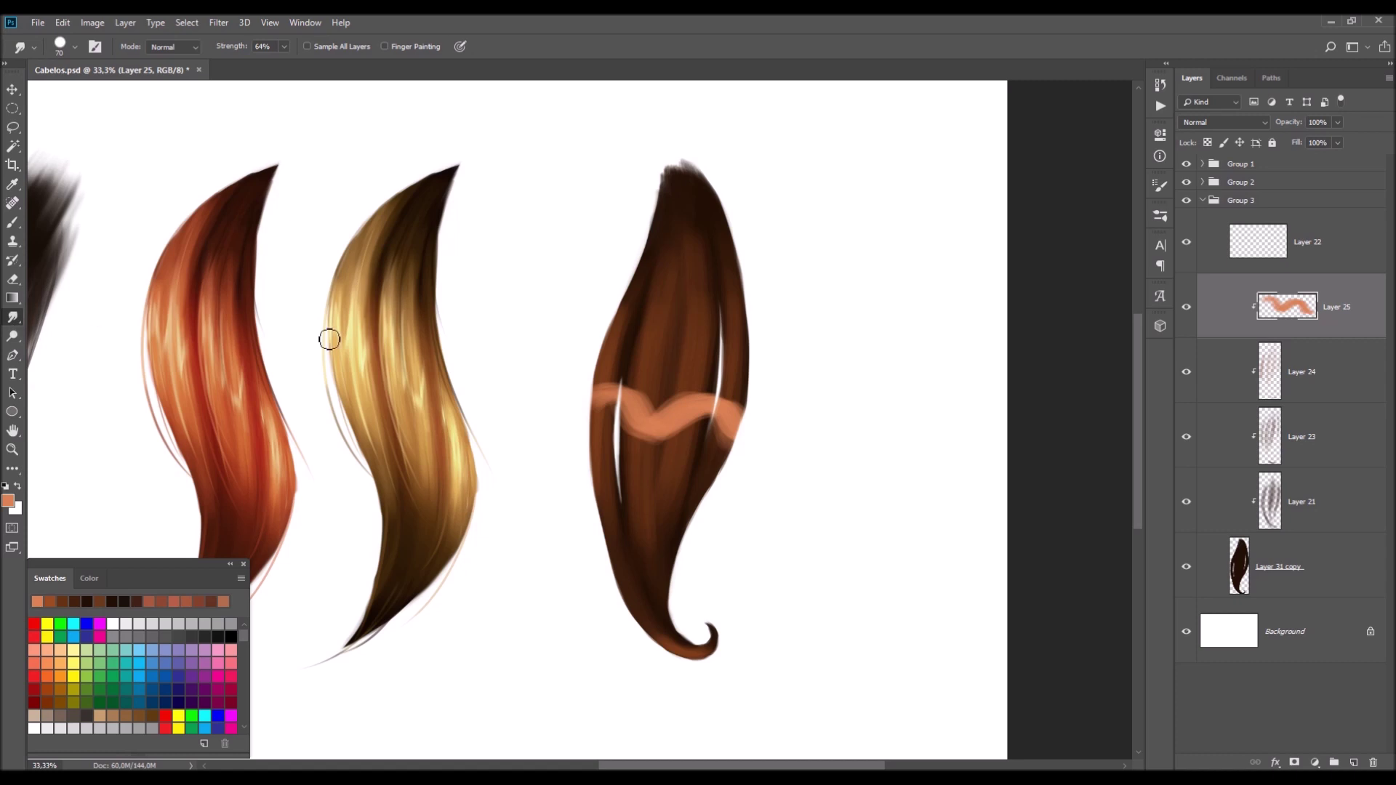
- Give the Smudge tool a 30 px hard round tip and smear the band's left side into streaks
right_click(442, 375)
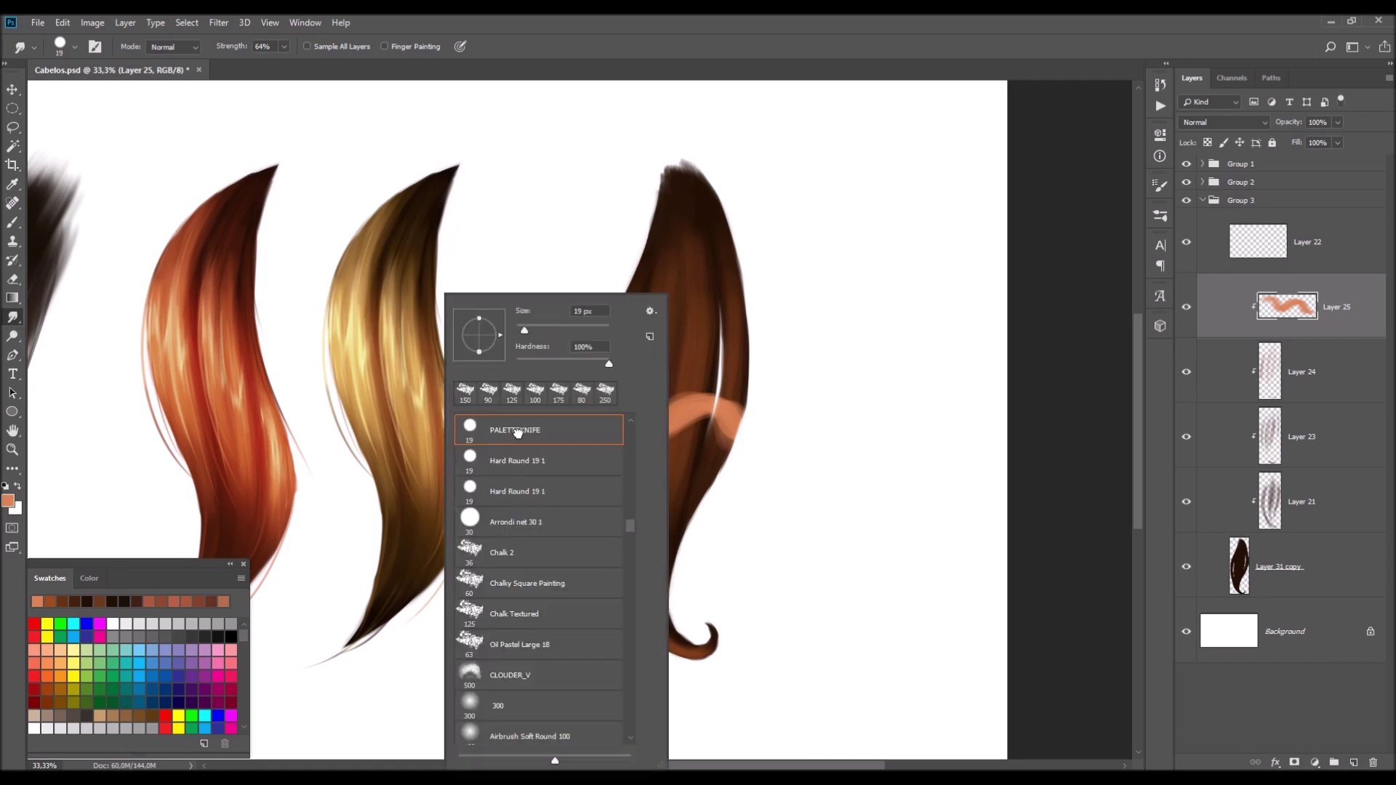
double_click(516, 521)
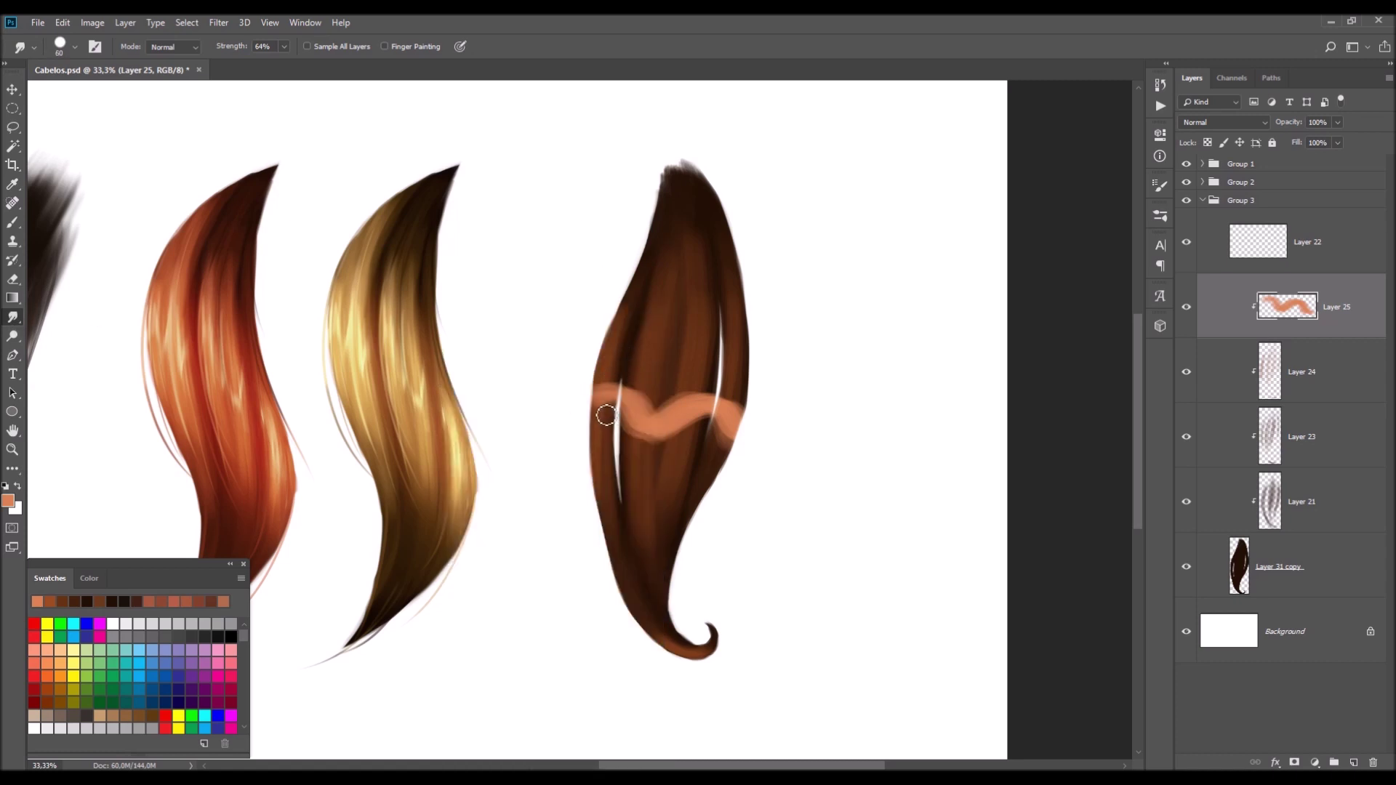
drag(604, 388, 626, 368)
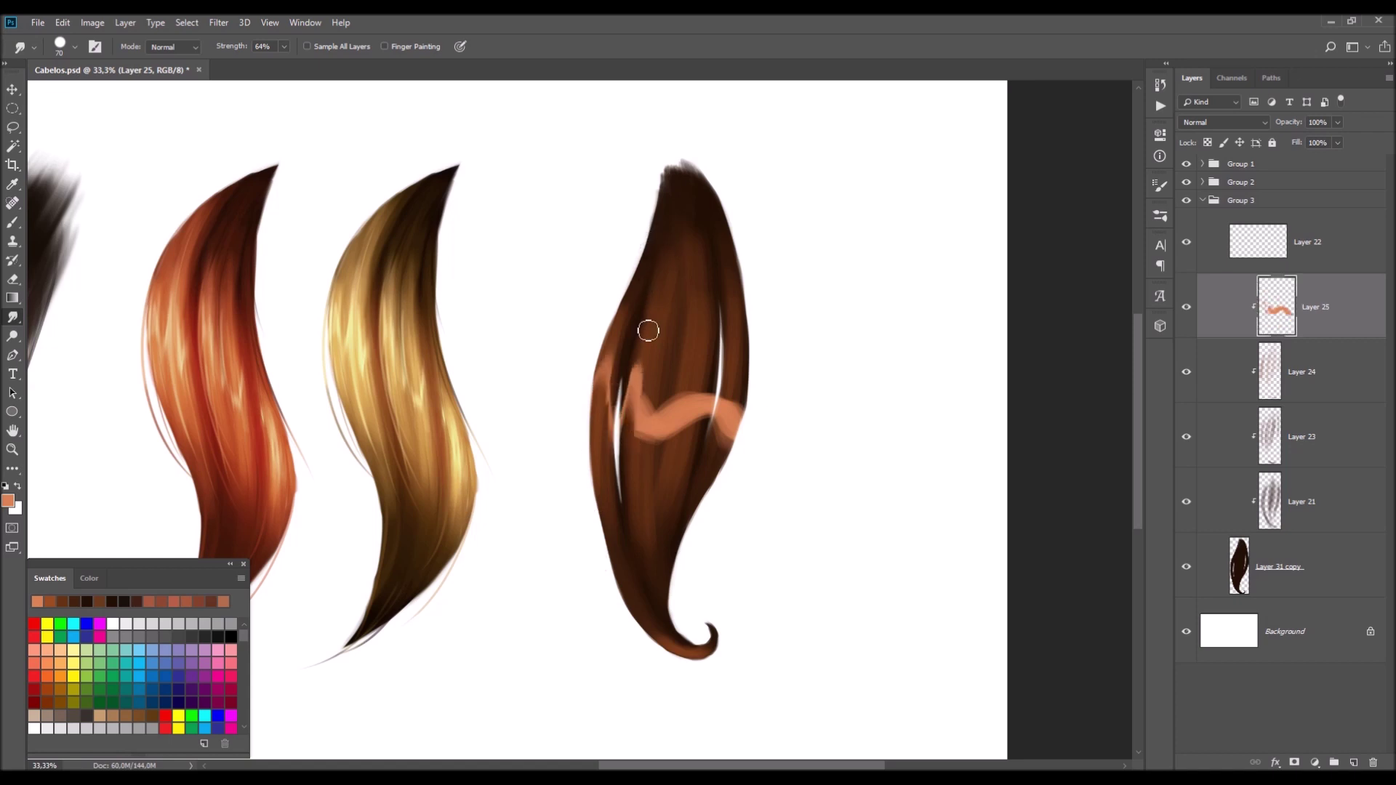
drag(647, 418, 644, 375)
drag(647, 458, 644, 378)
mouse_move(650, 484)
mouse_down()
mouse_move(640, 382)
mouse_move(689, 290)
mouse_up()
- Smear the rest of the orange band into vertical streaks toward the lock's right side
mouse_move(665, 444)
mouse_down()
mouse_move(687, 291)
mouse_move(684, 350)
mouse_up()
drag(669, 487, 711, 364)
drag(705, 426, 727, 269)
drag(687, 526, 716, 408)
drag(716, 494, 756, 300)
drag(738, 447, 750, 331)
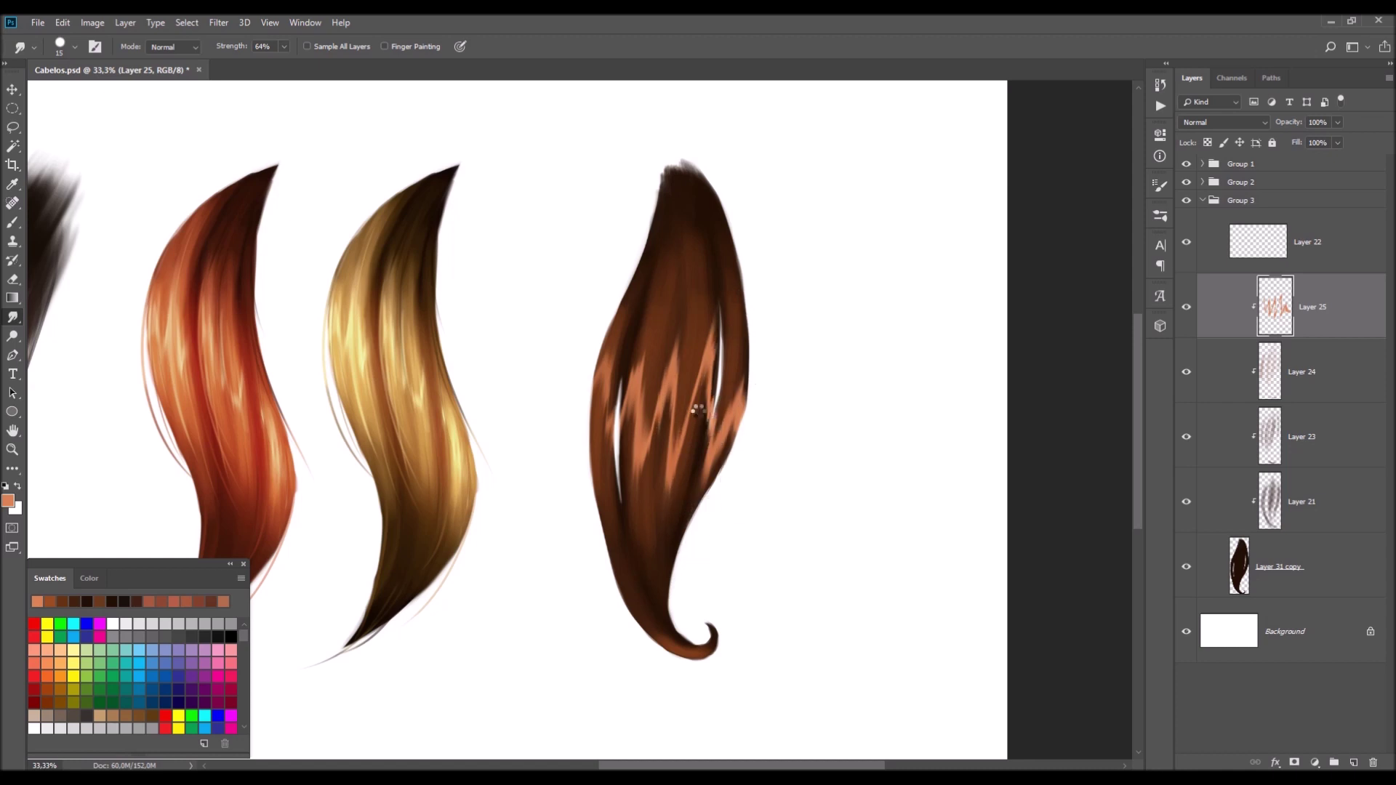
drag(687, 415, 698, 421)
key(bracketright)
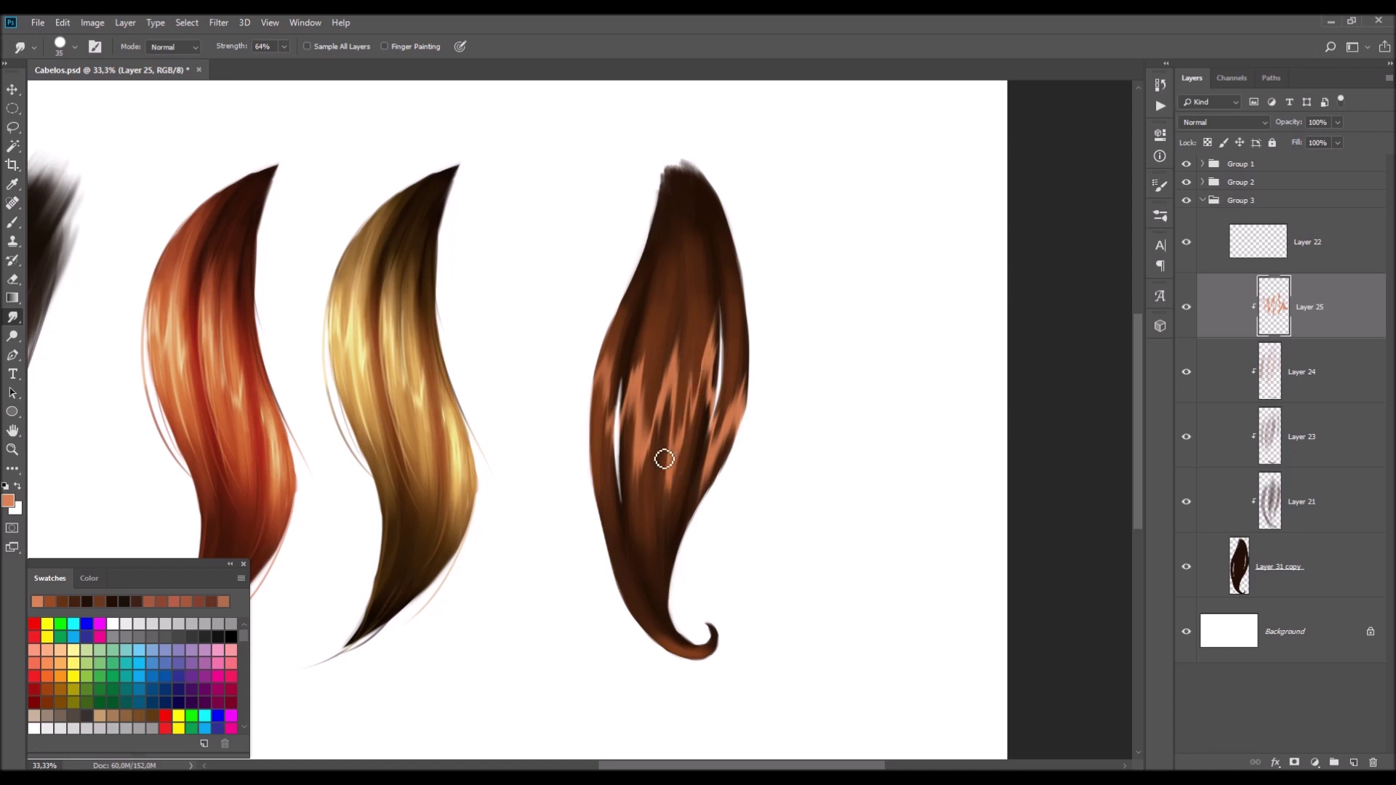
- Partly erase the peach streaks on the lock's left and right edges, leaving thinner glints
key(e)
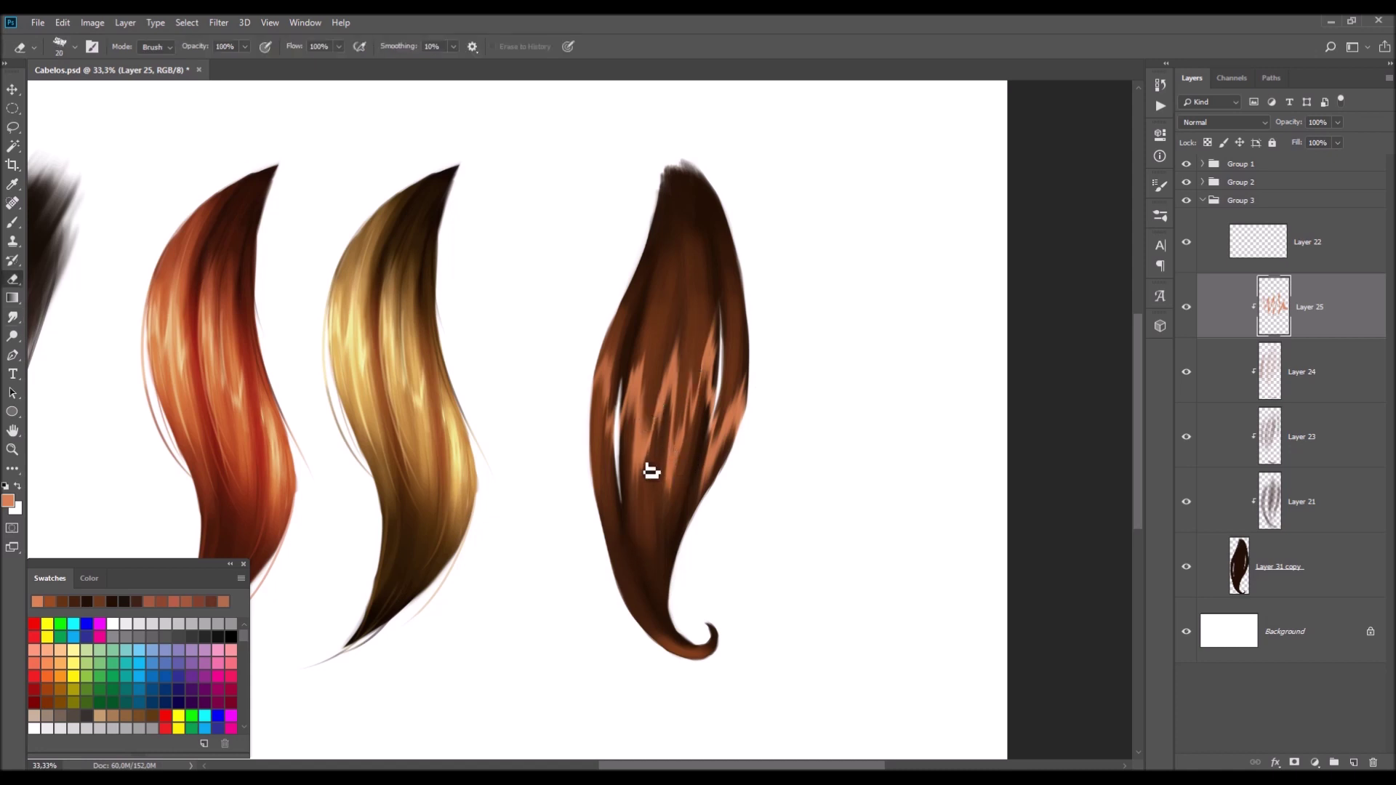
key(bracketright)
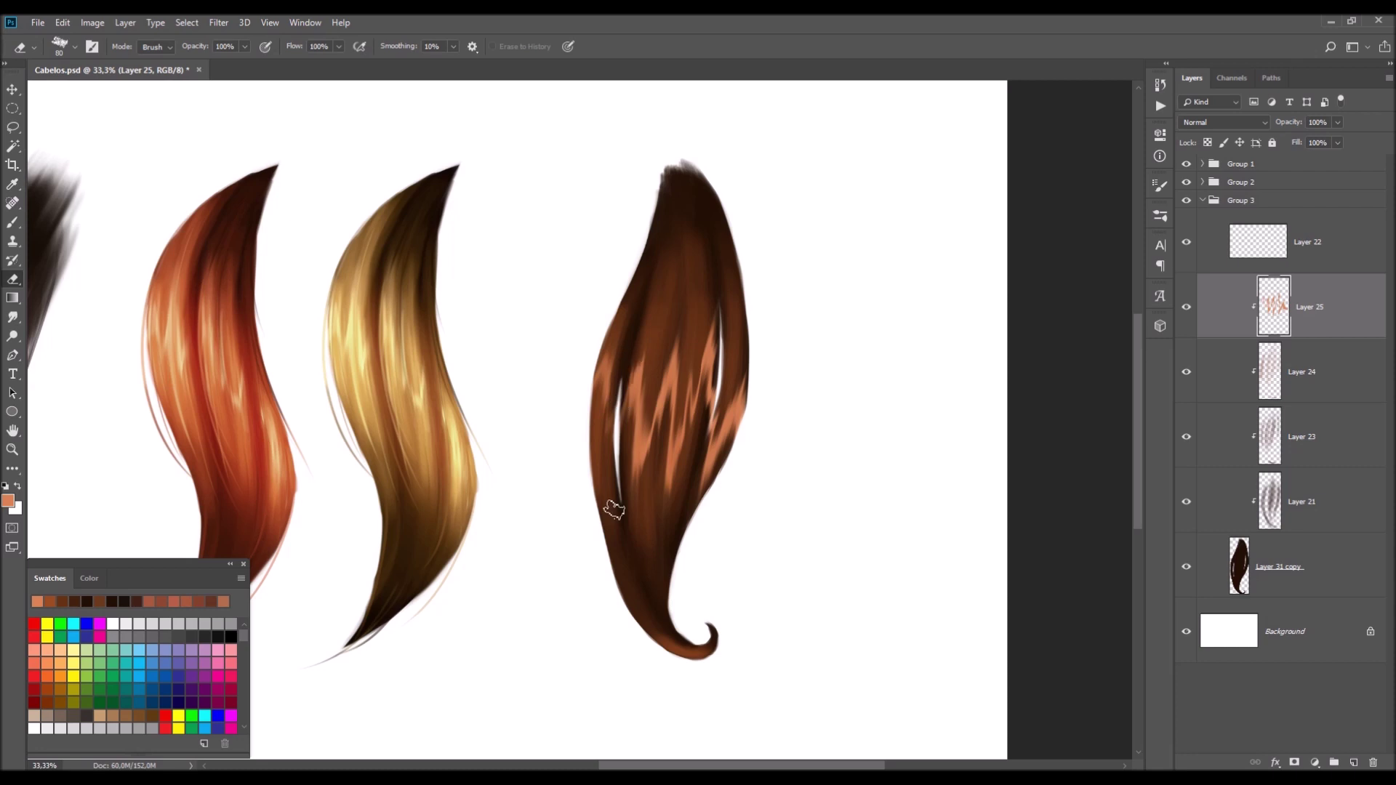
drag(654, 436, 638, 572)
drag(722, 345, 676, 514)
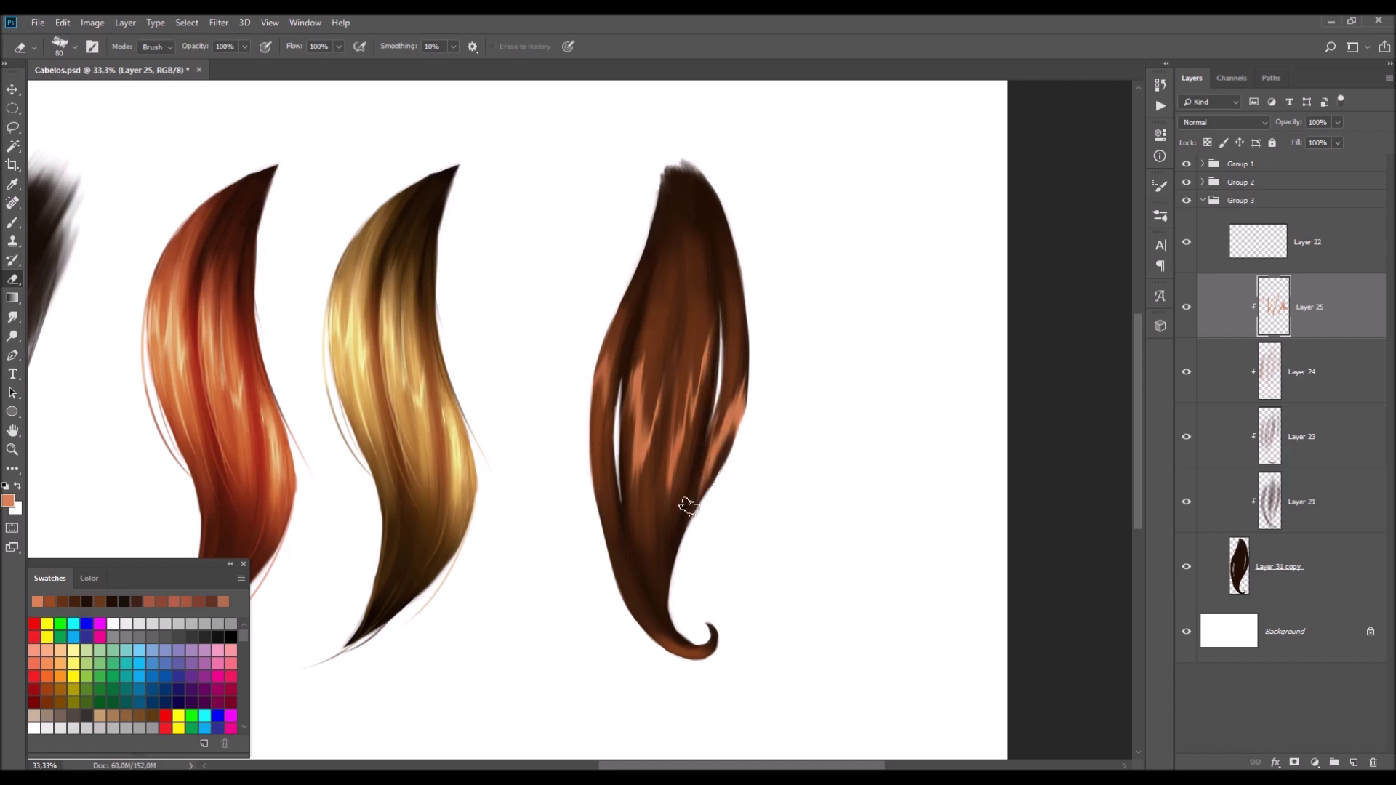
drag(738, 327, 676, 569)
drag(723, 405, 664, 562)
key(bracketleft)
key(bracketleft)
key(bracketleft)
key(bracketleft)
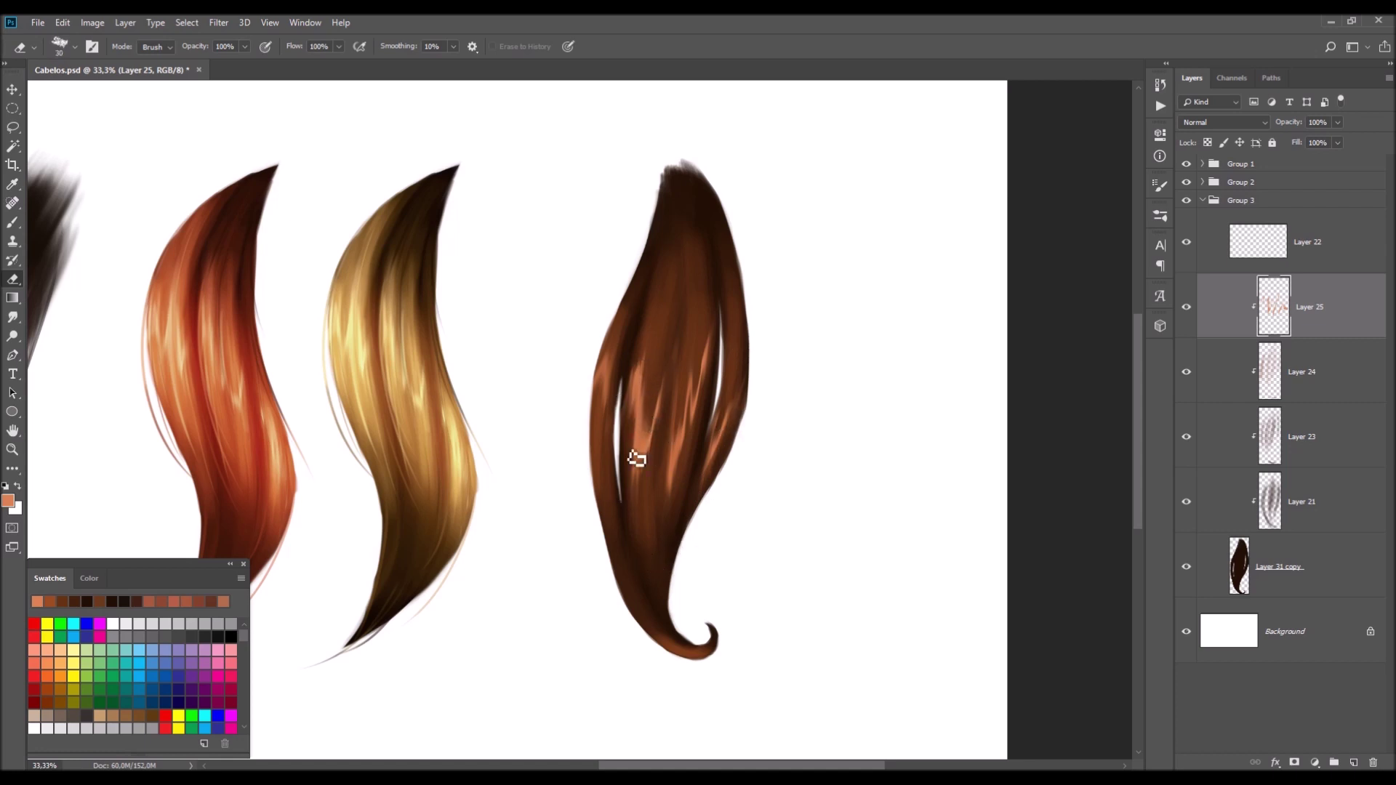
key(bracketleft)
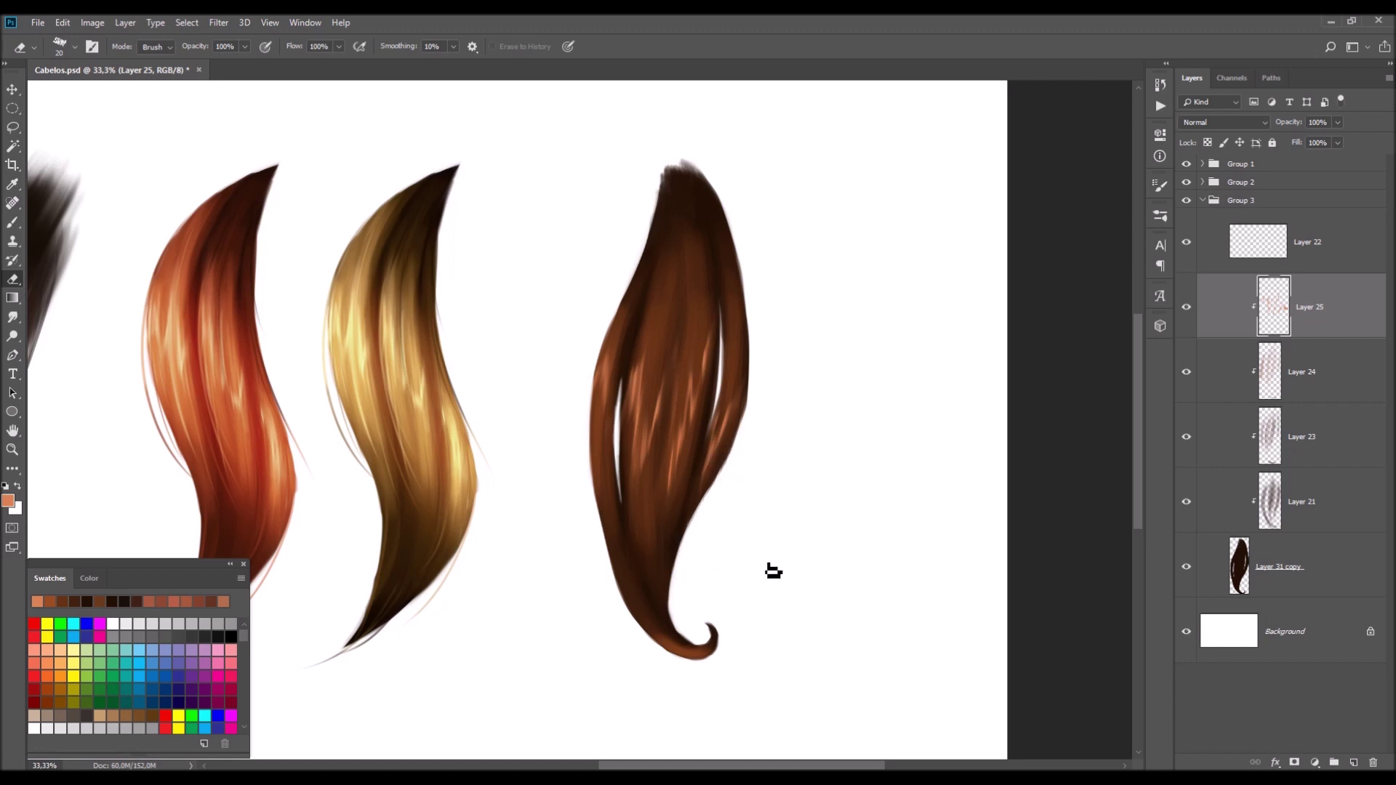
- Add Layer 26 above Layer 25 and choose the Chalky Square Painting brush
click(1310, 384)
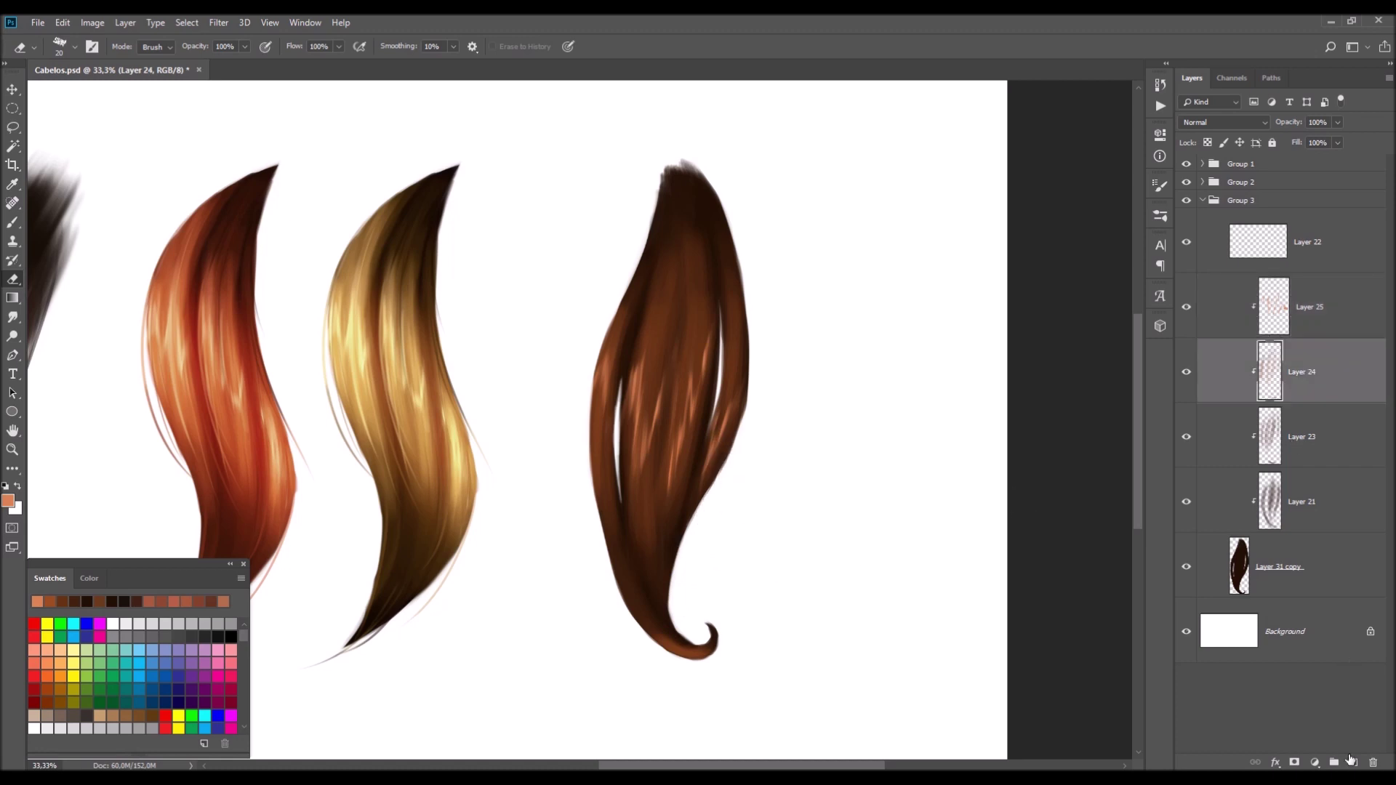
click(1350, 760)
drag(1309, 375, 1309, 325)
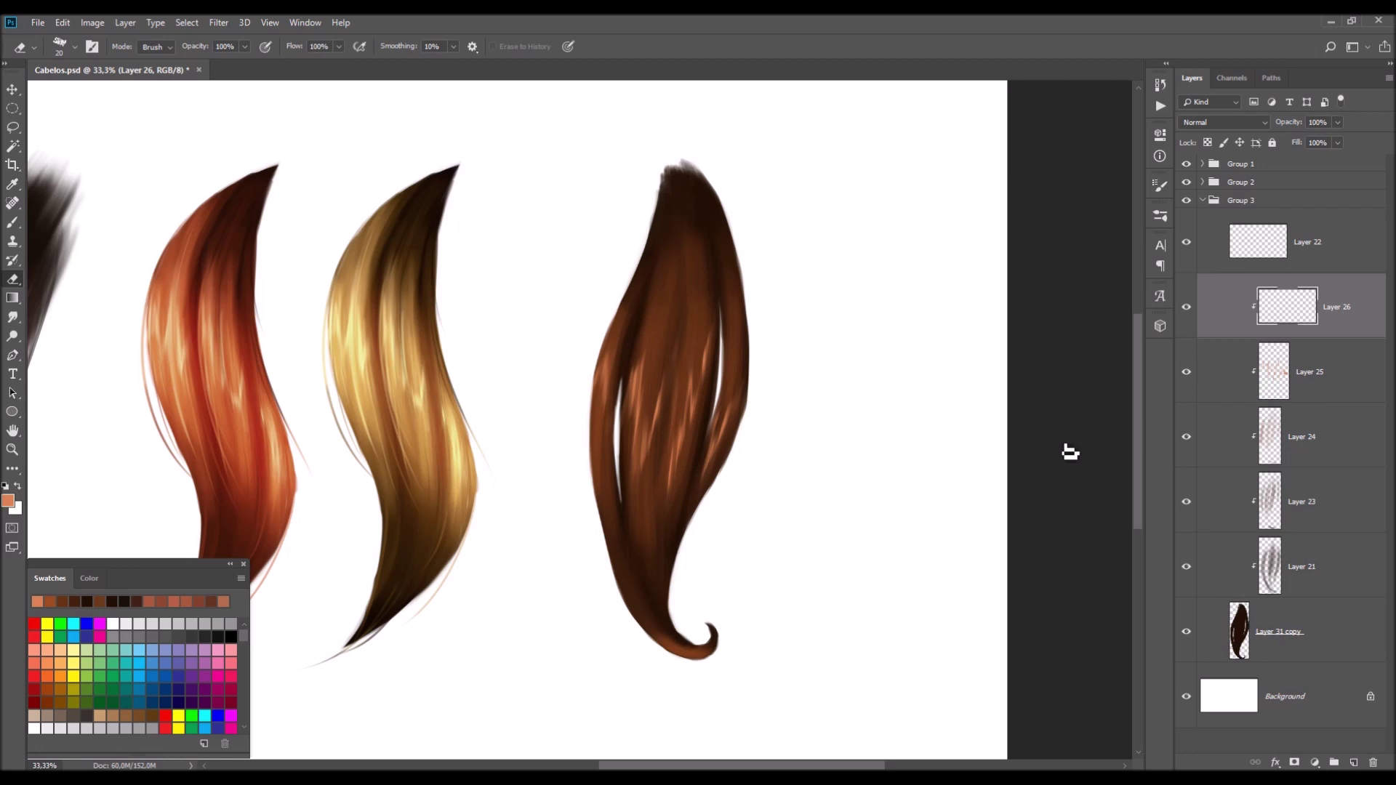
key(b)
right_click(585, 418)
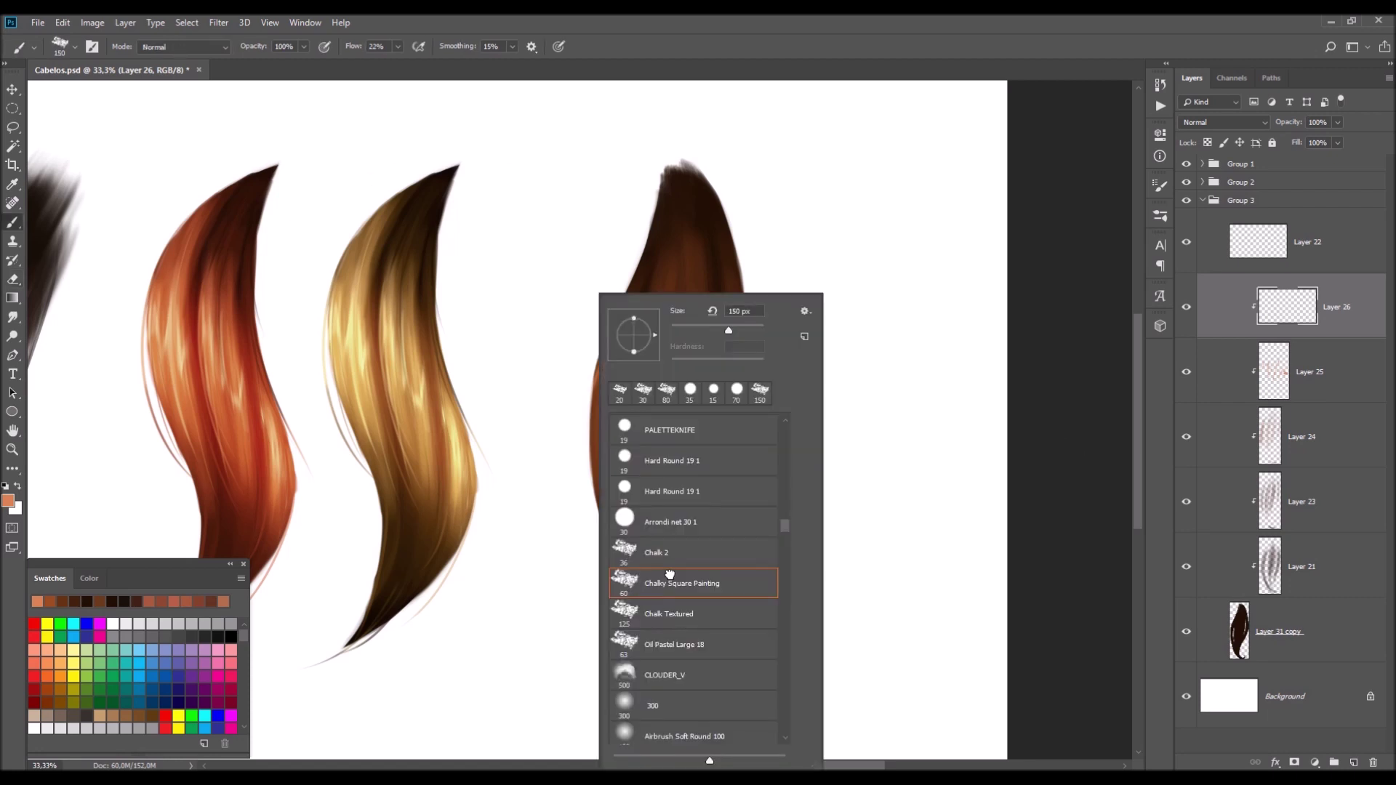
double_click(670, 574)
- Paint light peach #ee9769 around the curled tip and smudge it in
click(8, 500)
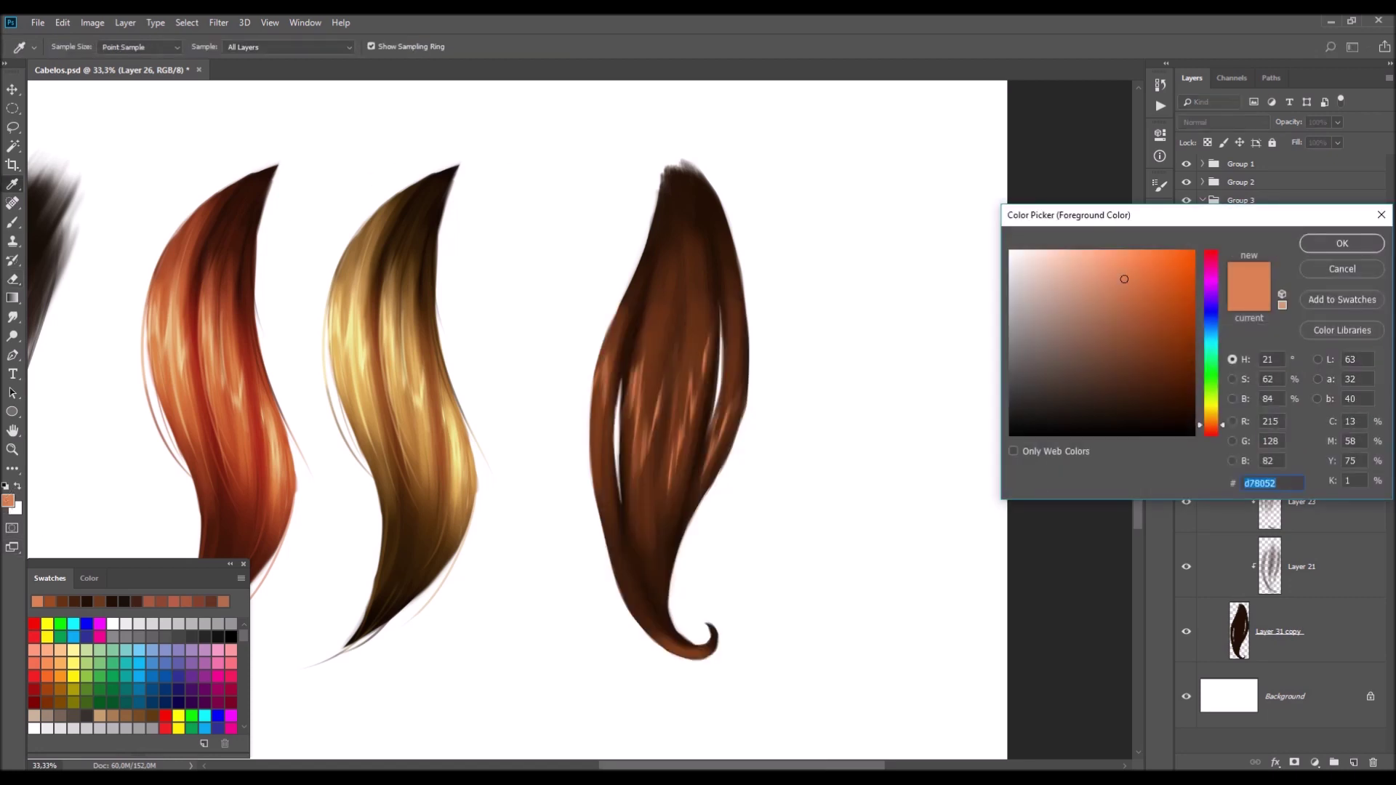
click(1113, 262)
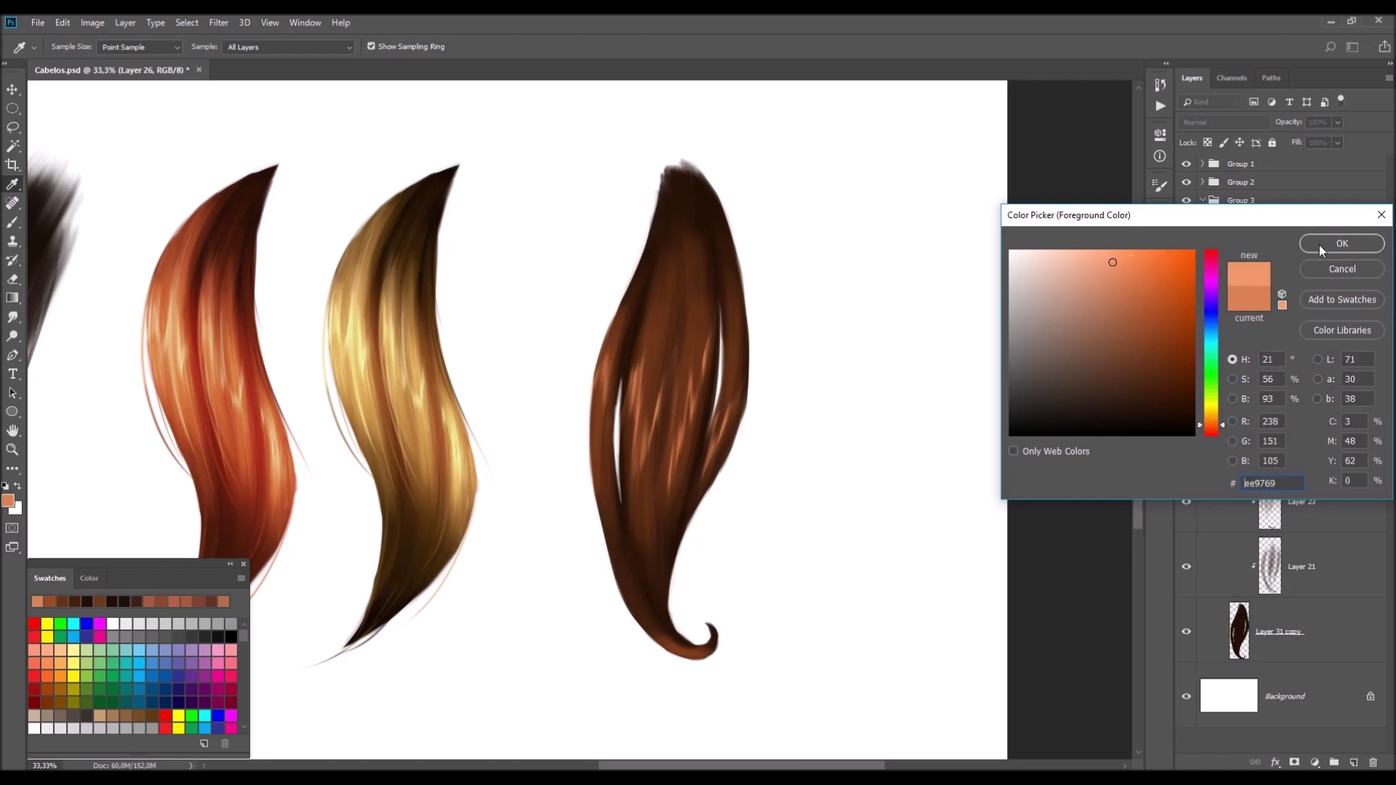
click(1322, 247)
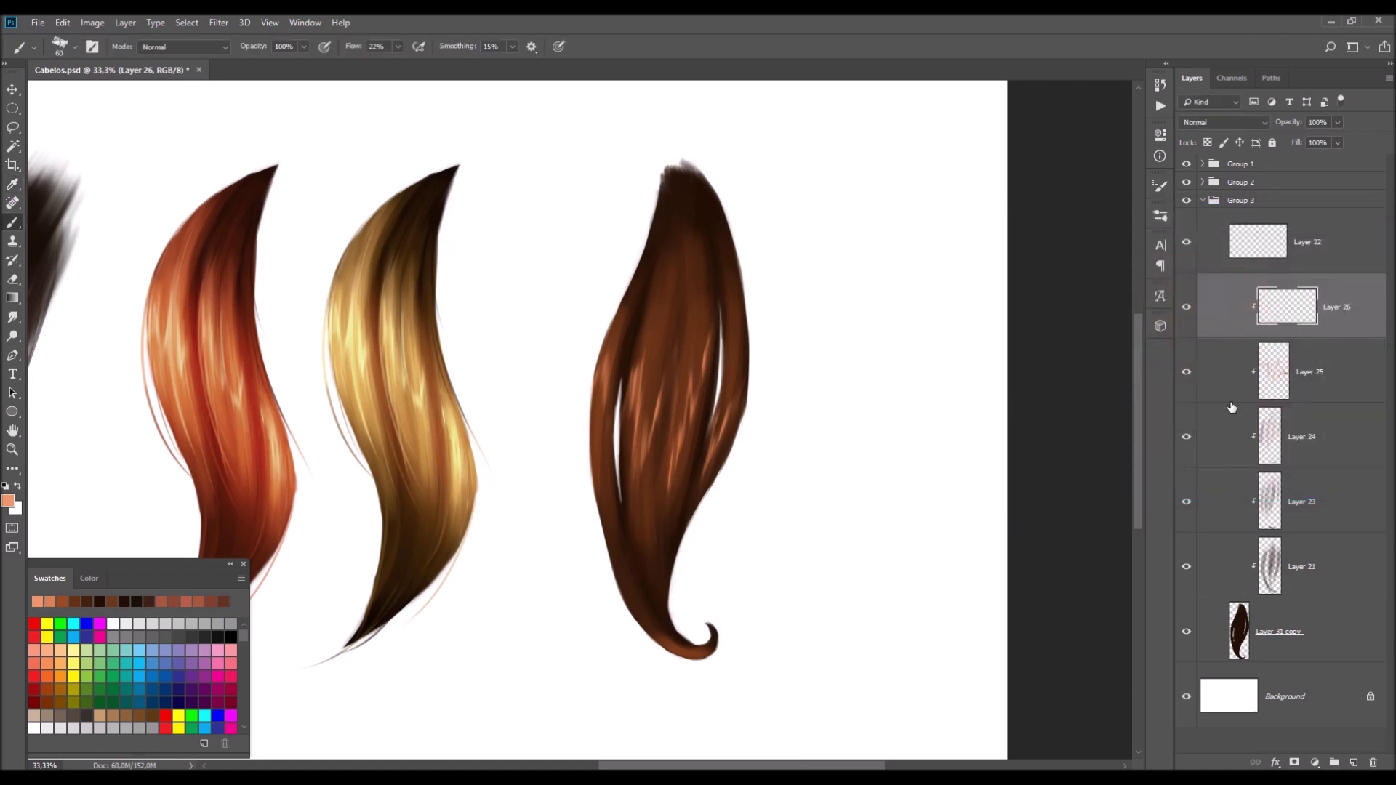
drag(676, 647, 720, 665)
click(12, 317)
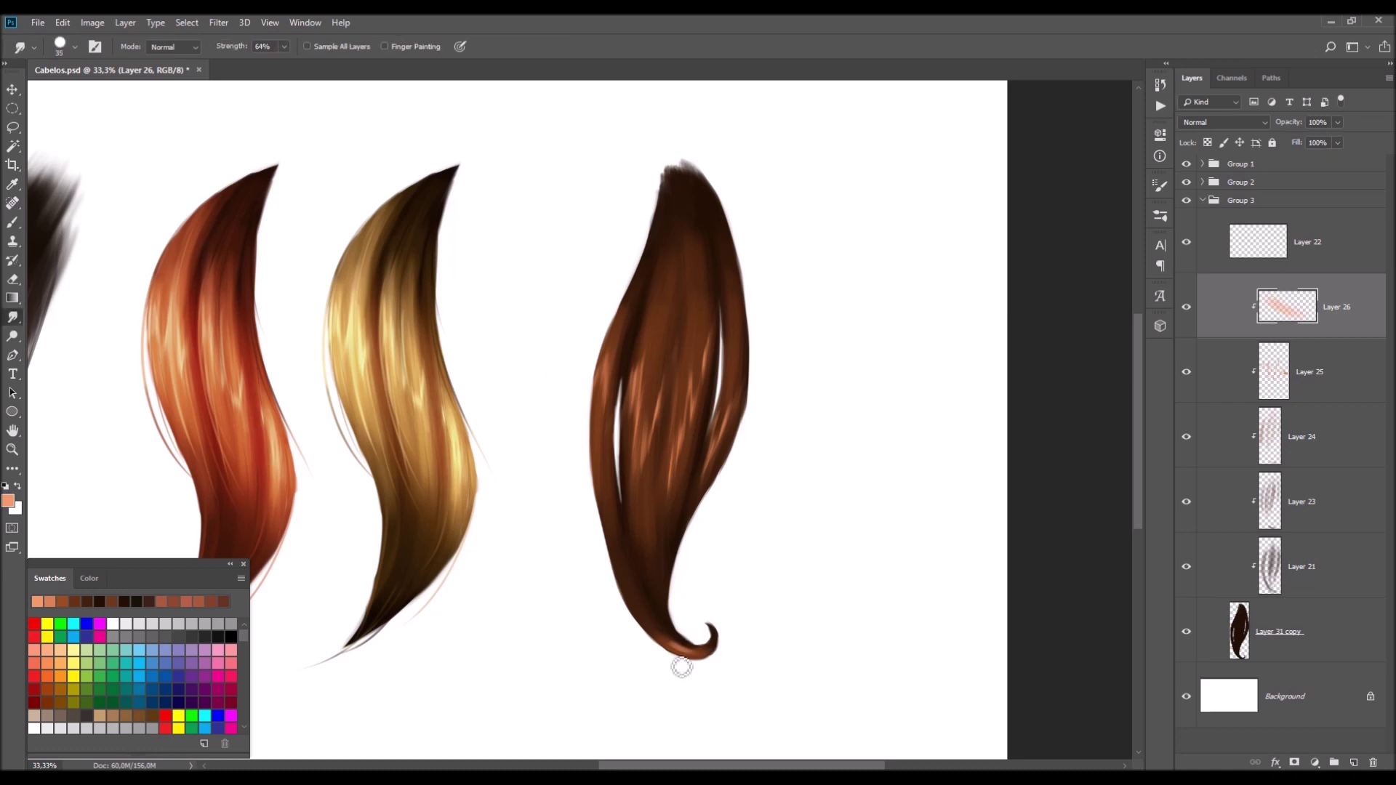
mouse_move(710, 664)
mouse_down()
mouse_move(683, 640)
mouse_move(720, 664)
mouse_up()
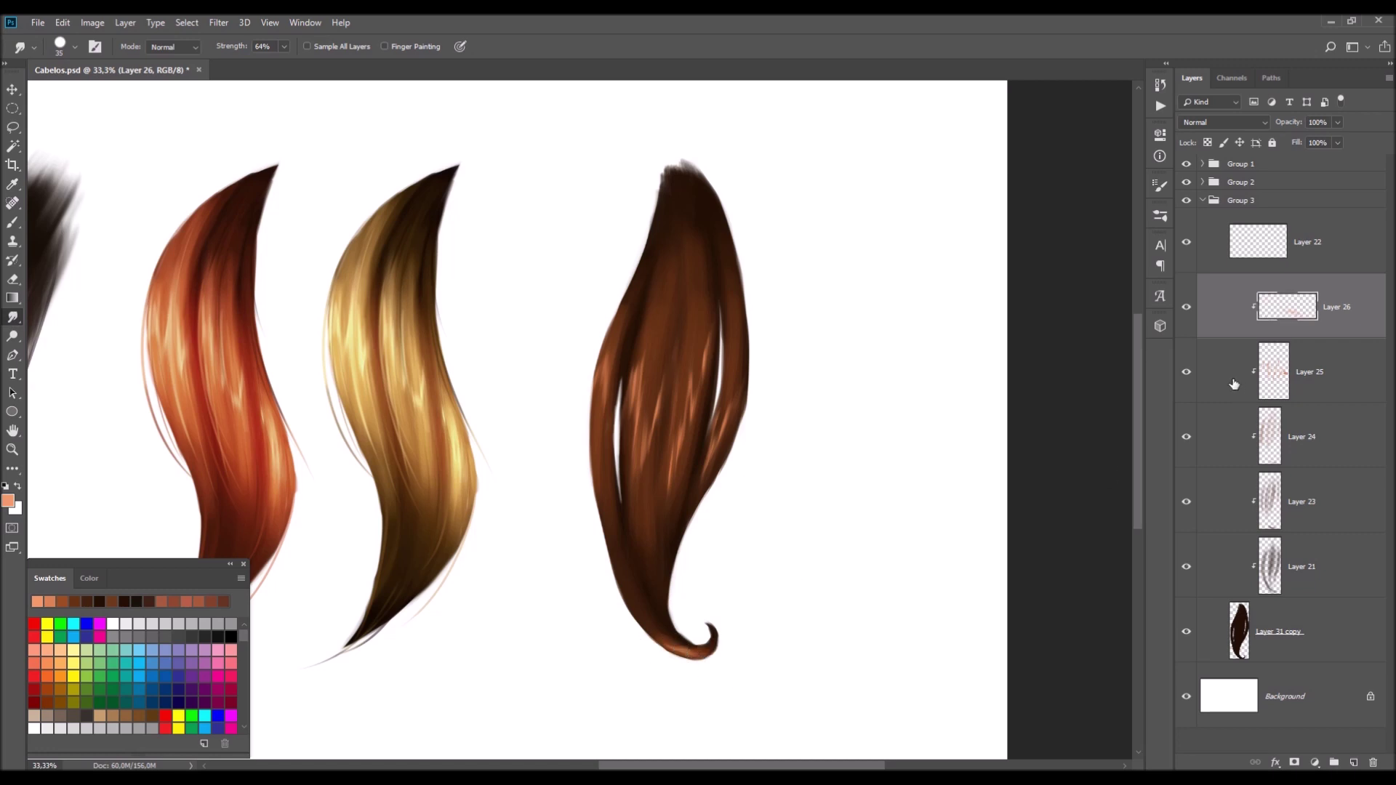
key(b)
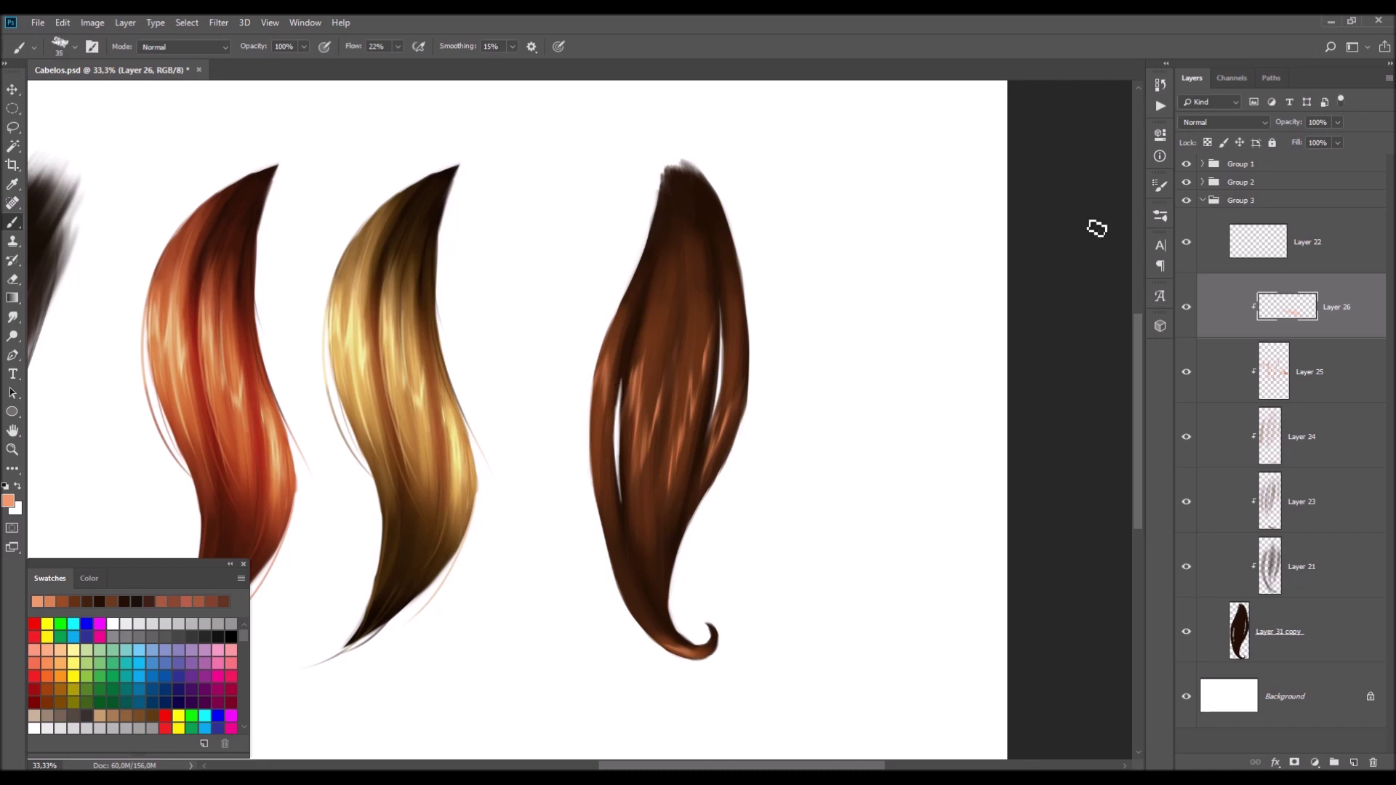
click(1160, 187)
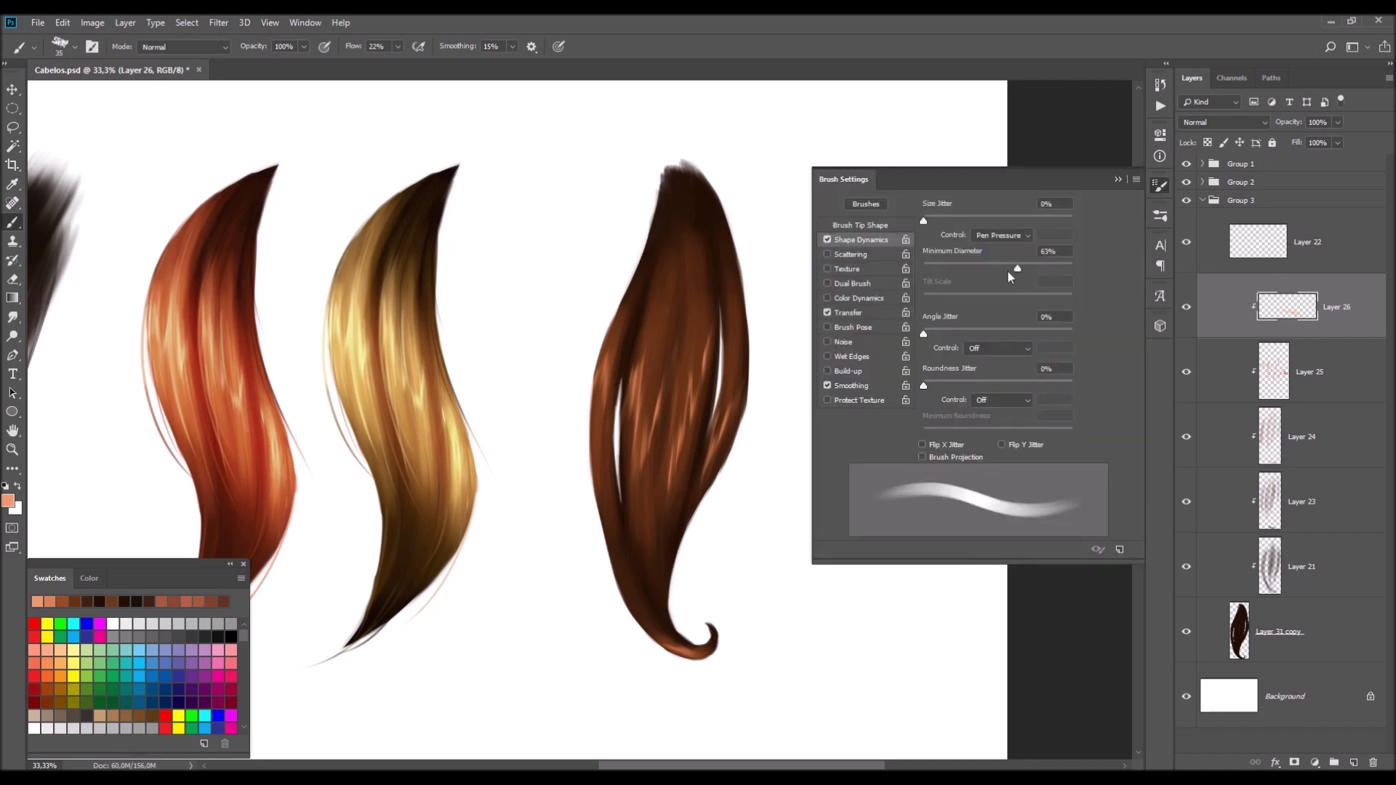
- Set Shape Dynamics Minimum Diameter to 10% and test a strand on the brown lock, then undo it
drag(1016, 269, 938, 269)
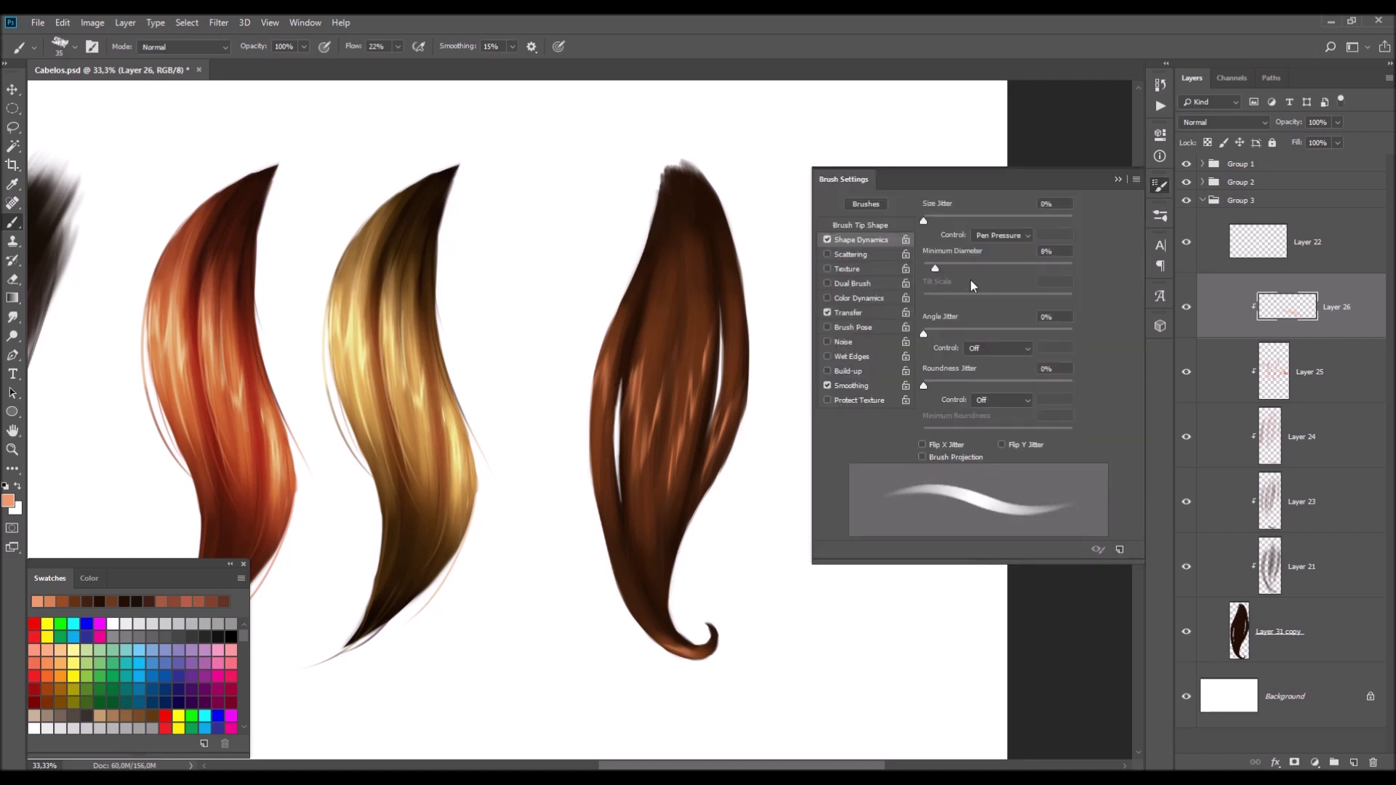
click(1159, 191)
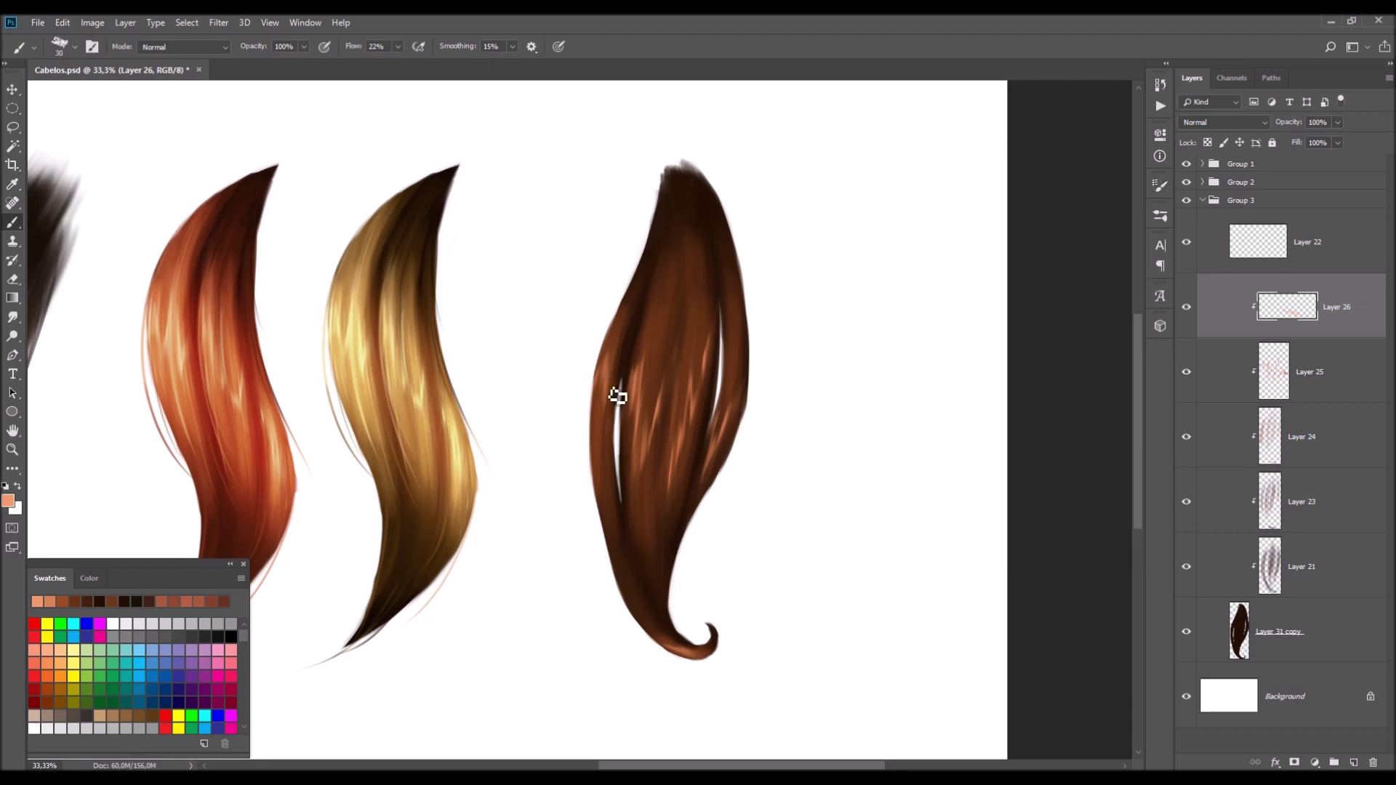
drag(605, 439, 658, 271)
key(ctrl+z)
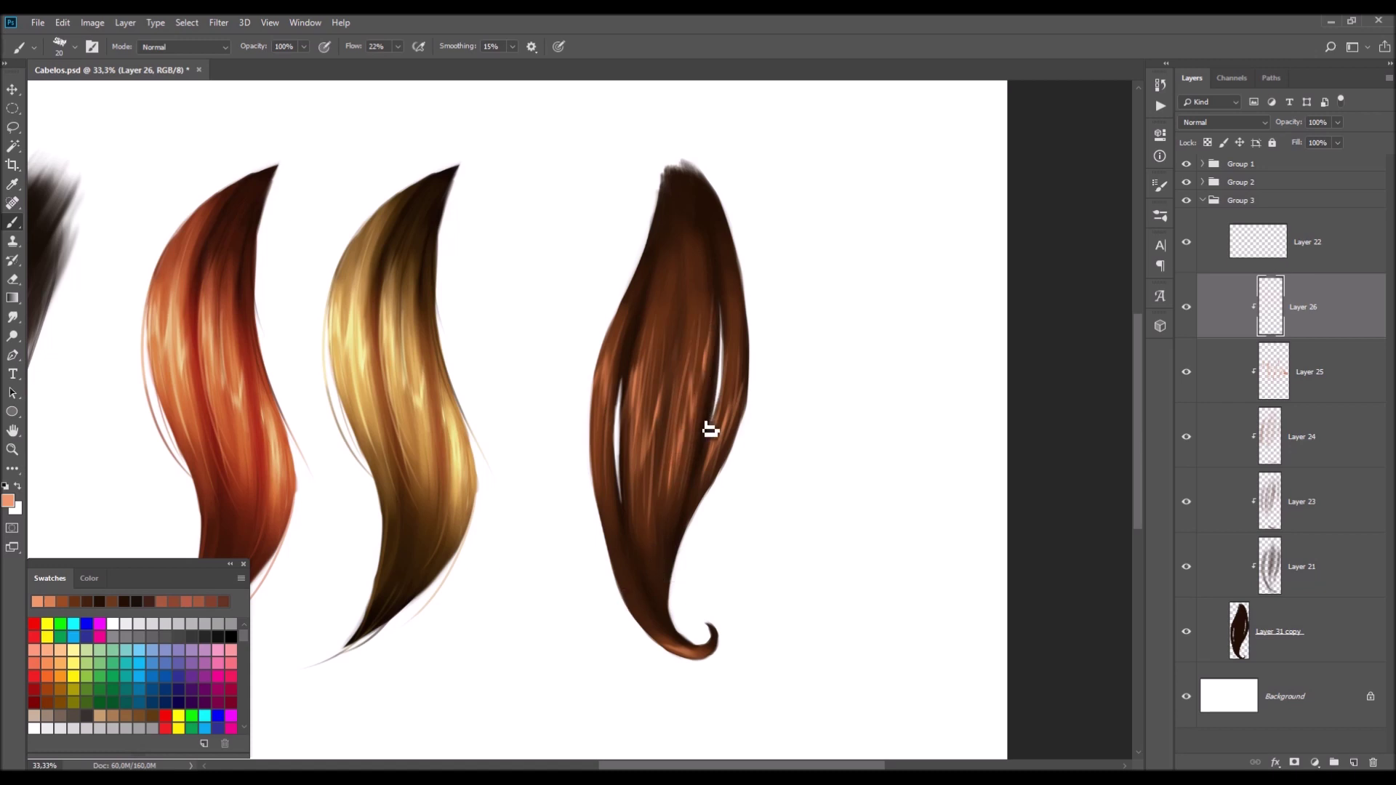
- Lightly erase along the brown lock's highlight strands with the 300 px soft round eraser
key(e)
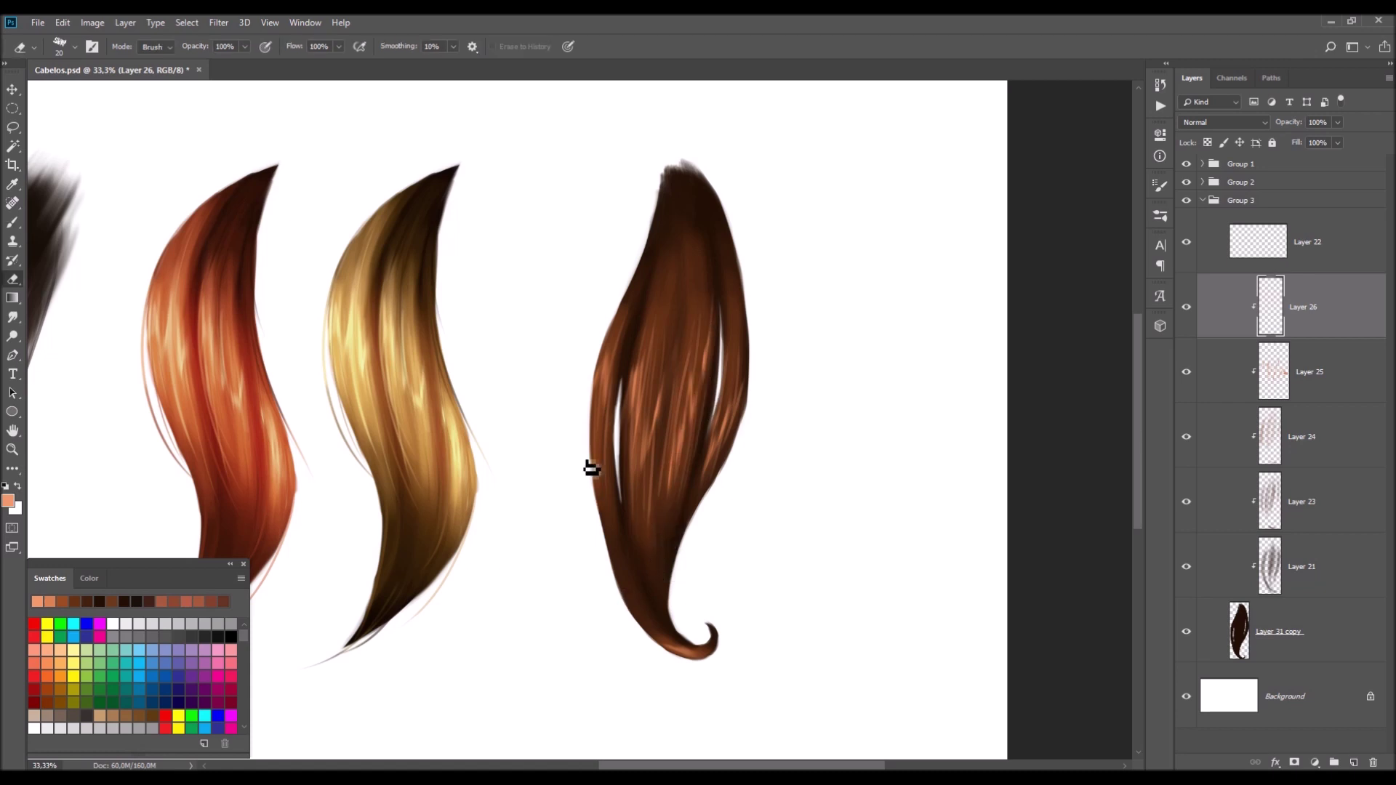
right_click(593, 469)
double_click(683, 711)
drag(703, 284, 638, 484)
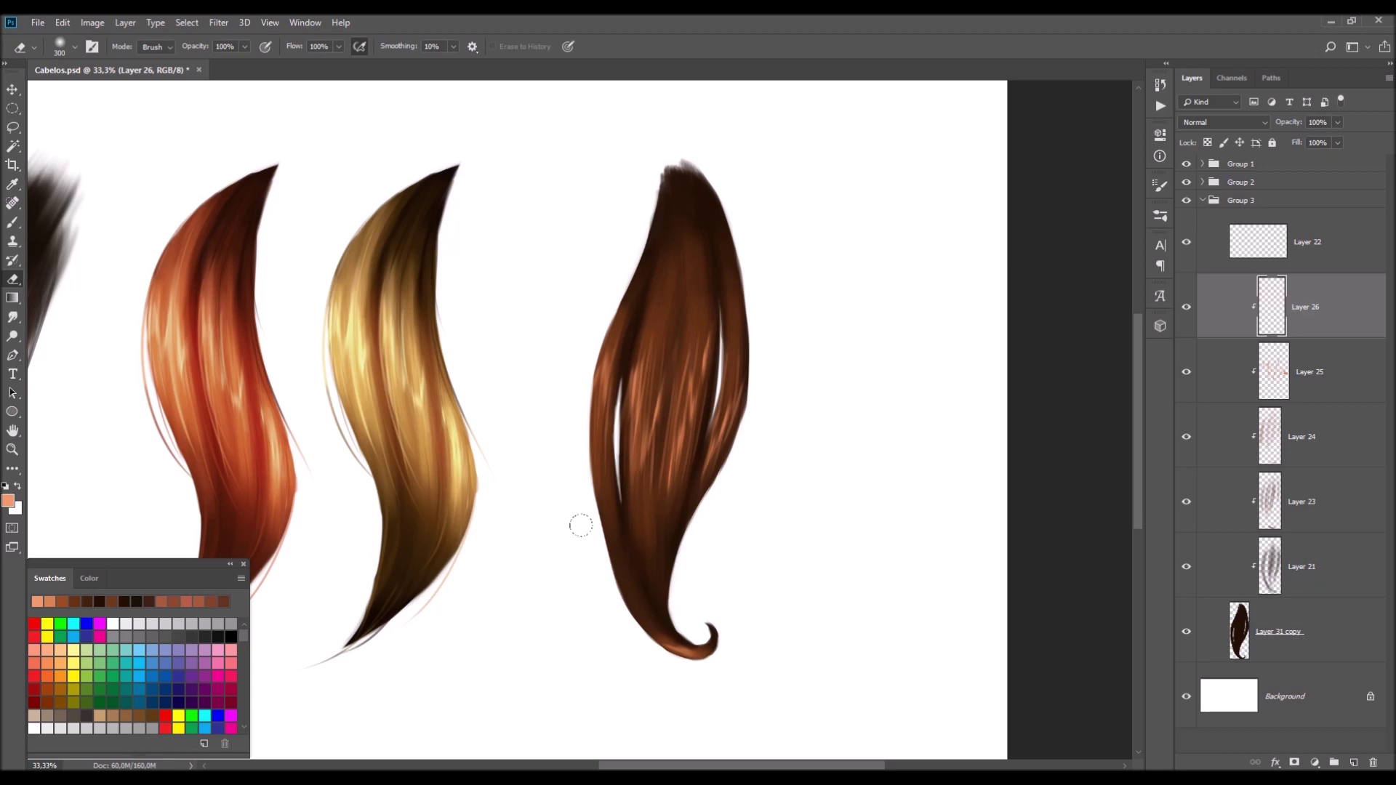
key(b)
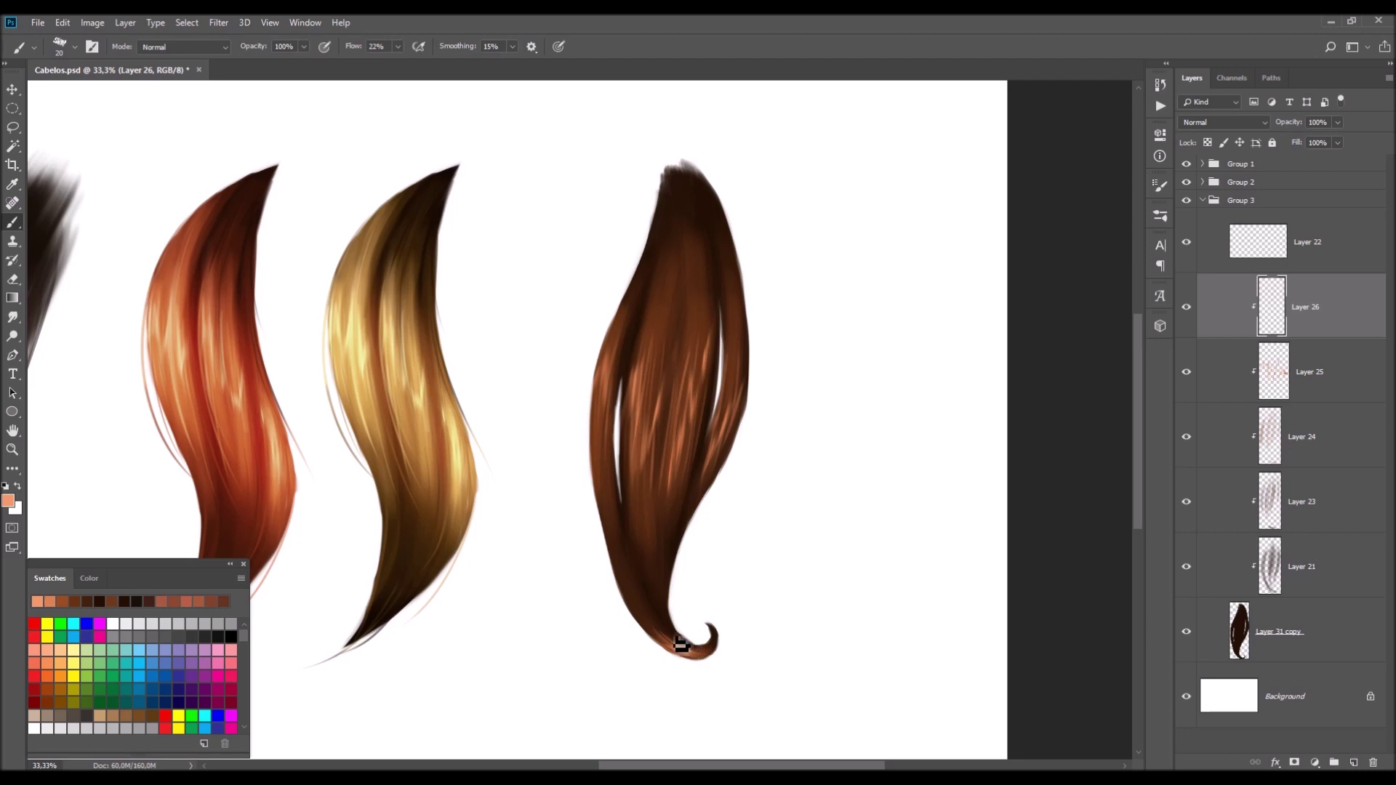
key(e)
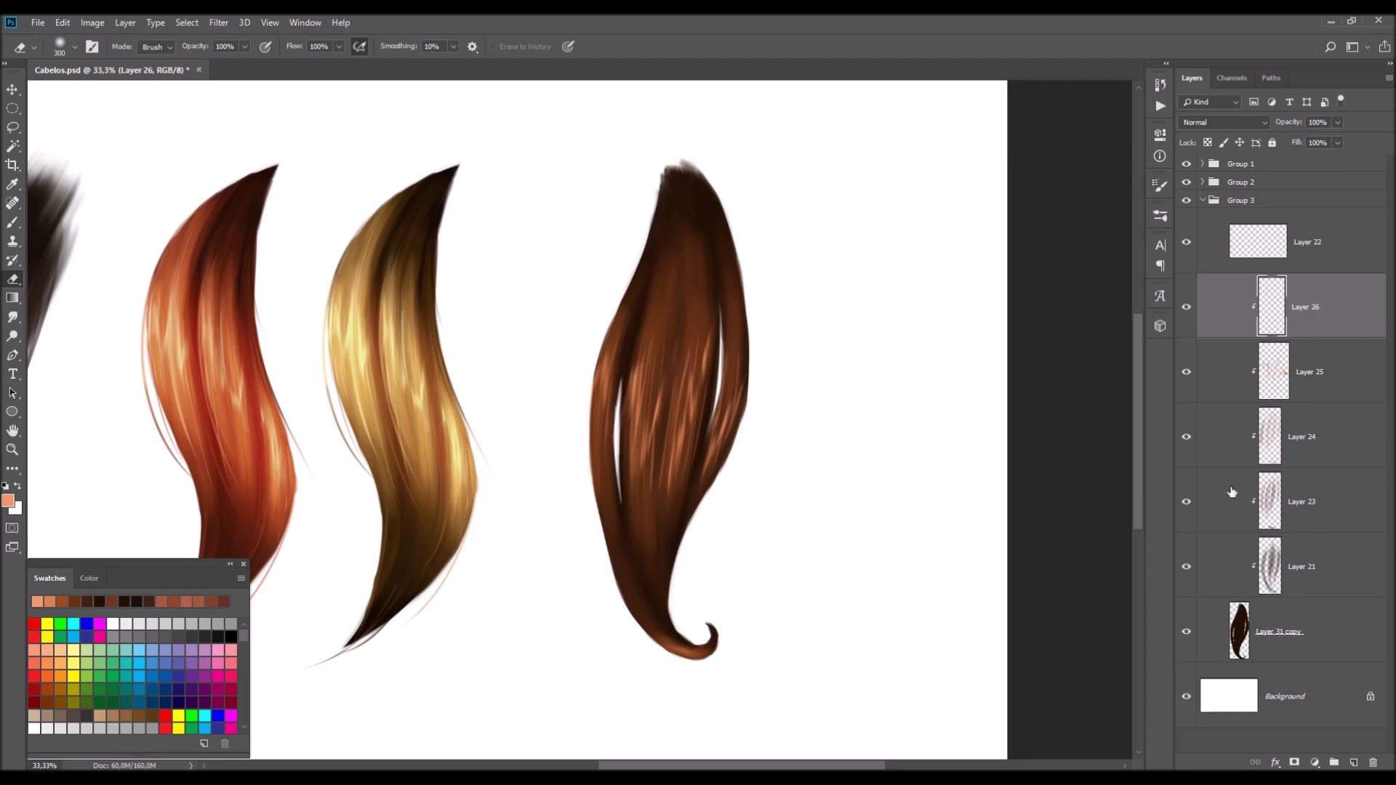
shift+click(1263, 574)
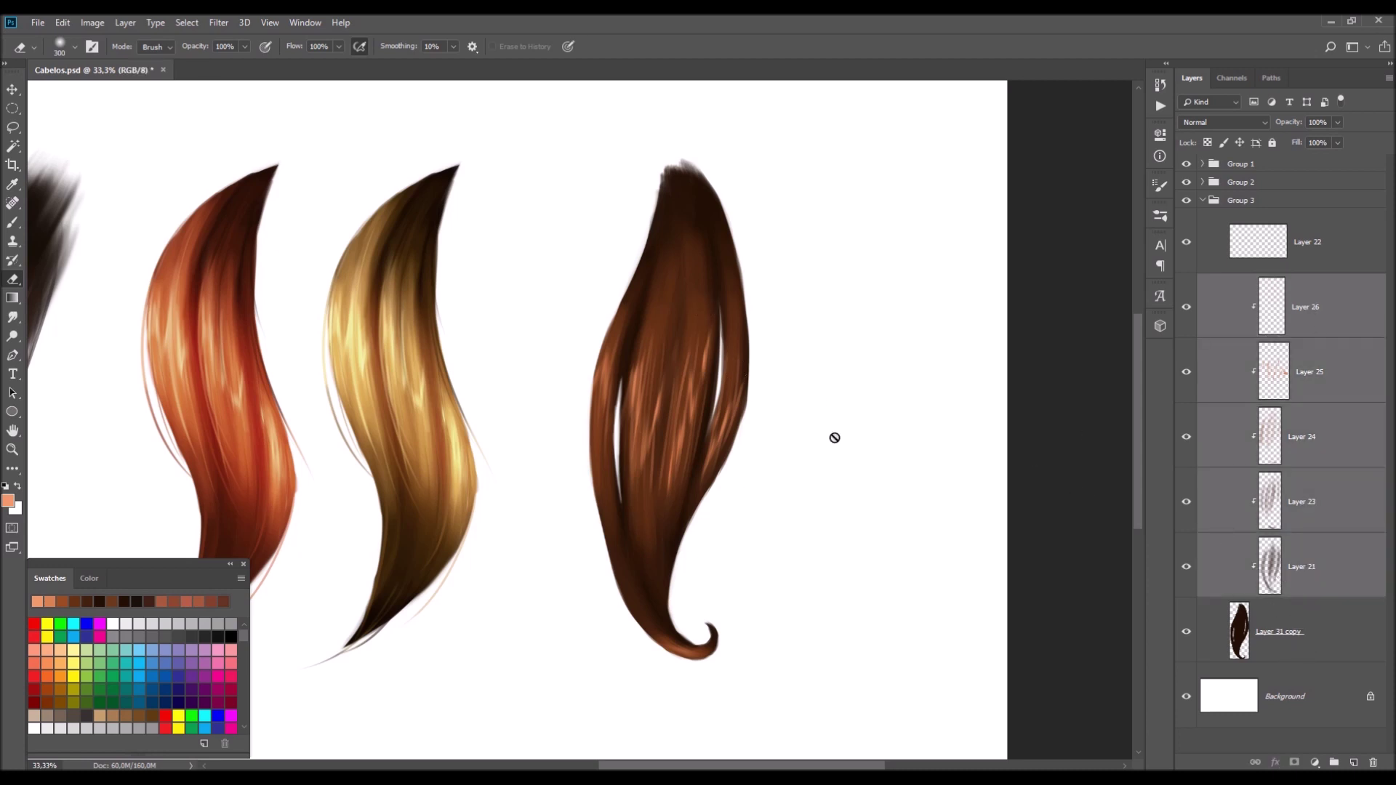
- Switch the eraser to a smaller Chalky Square Painting tip and undo an early layer merge
key(ctrl+e)
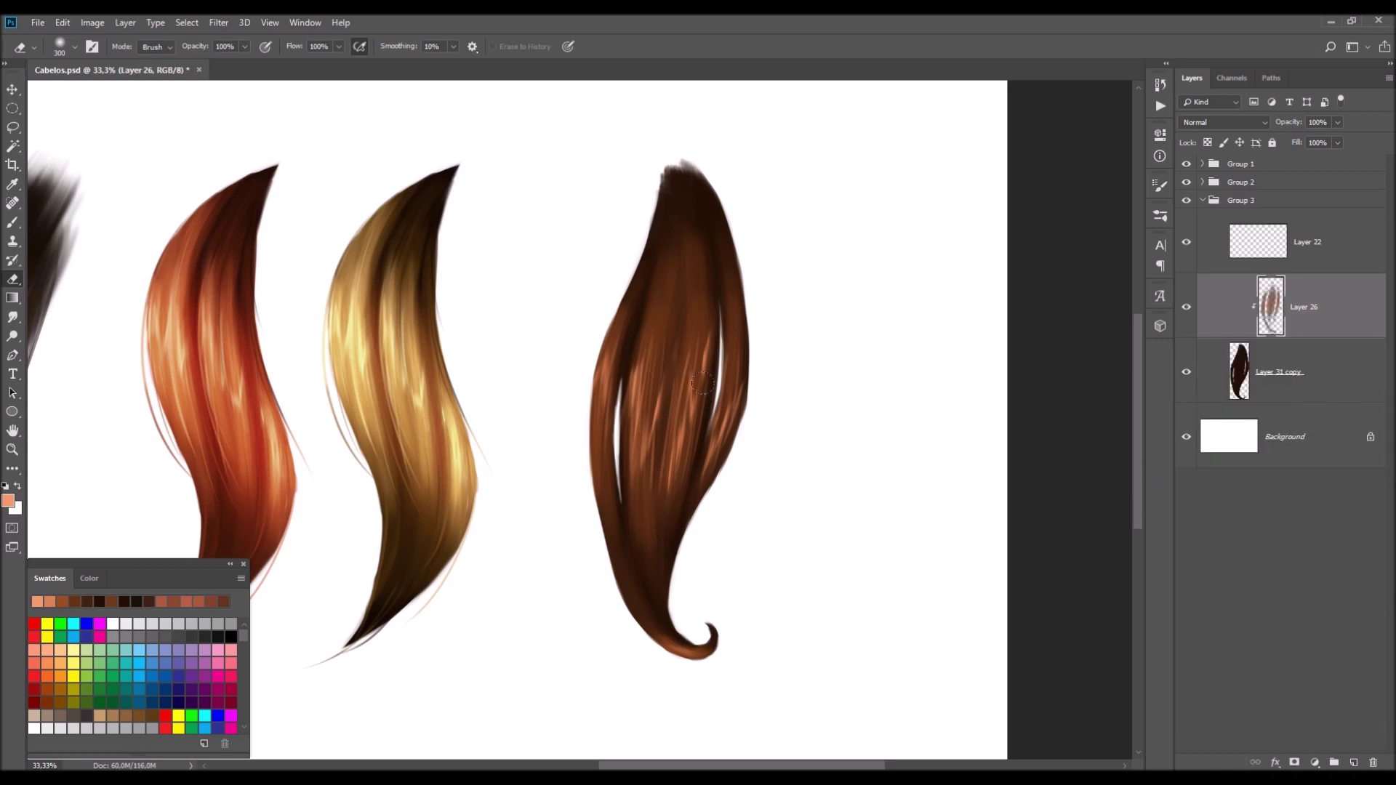
right_click(687, 378)
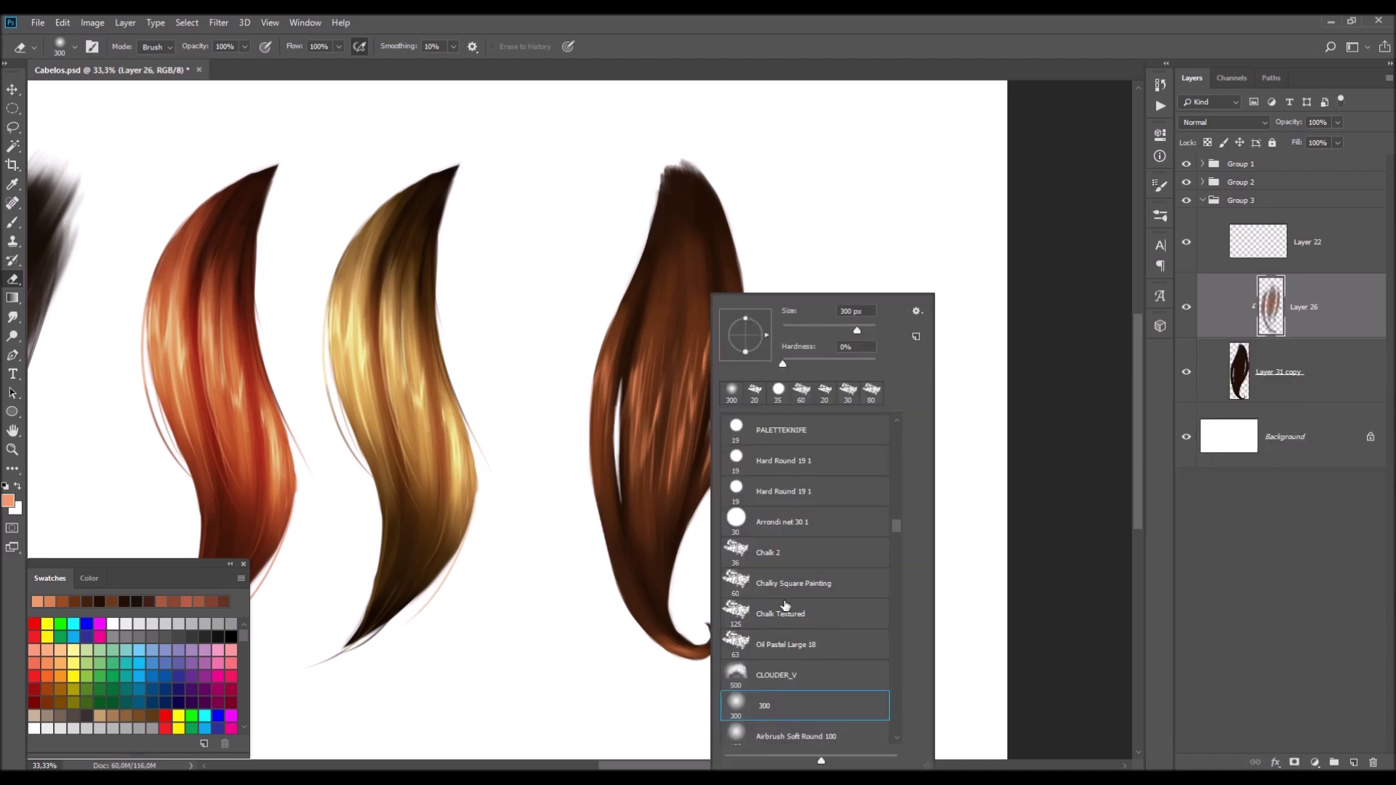
double_click(786, 588)
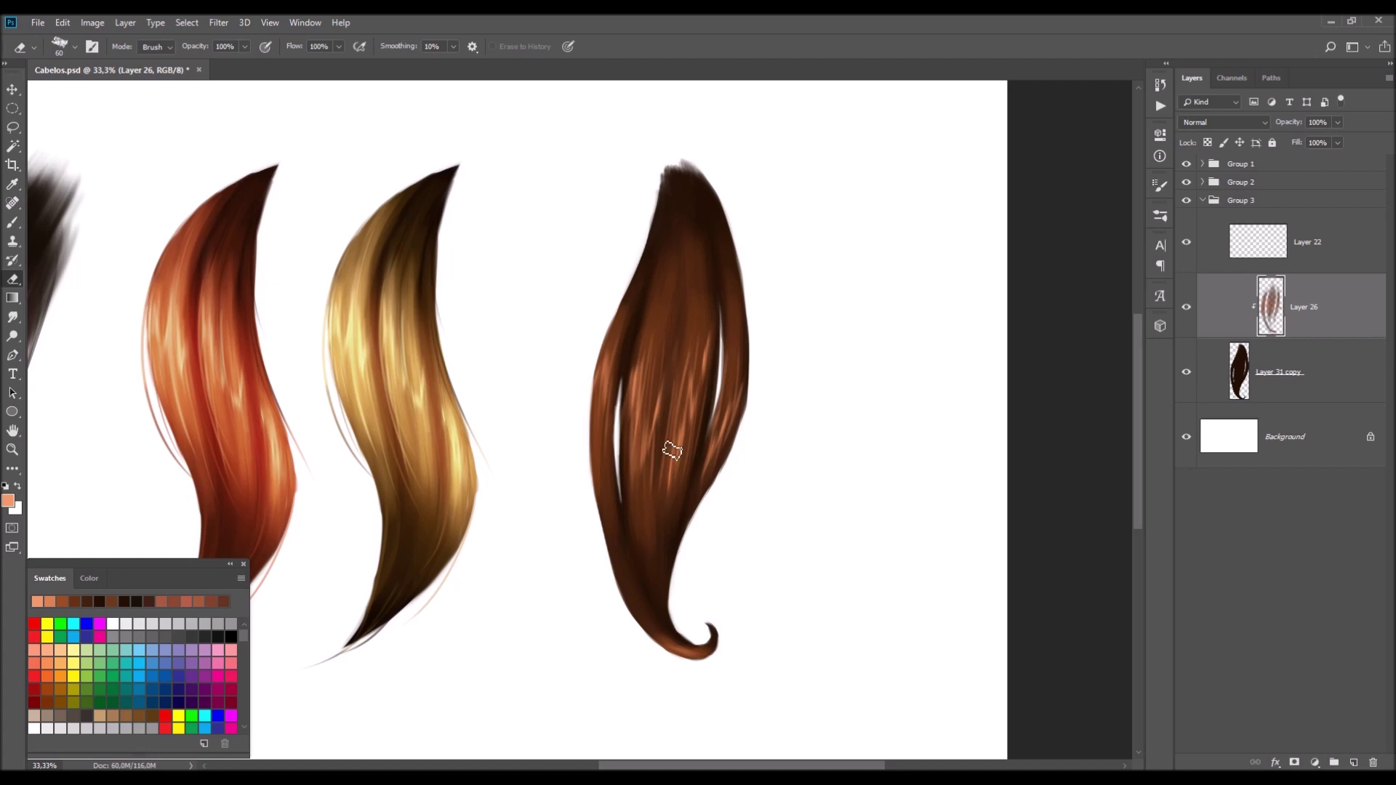
key(bracketleft)
key(bracketleft)
key(ctrl+z)
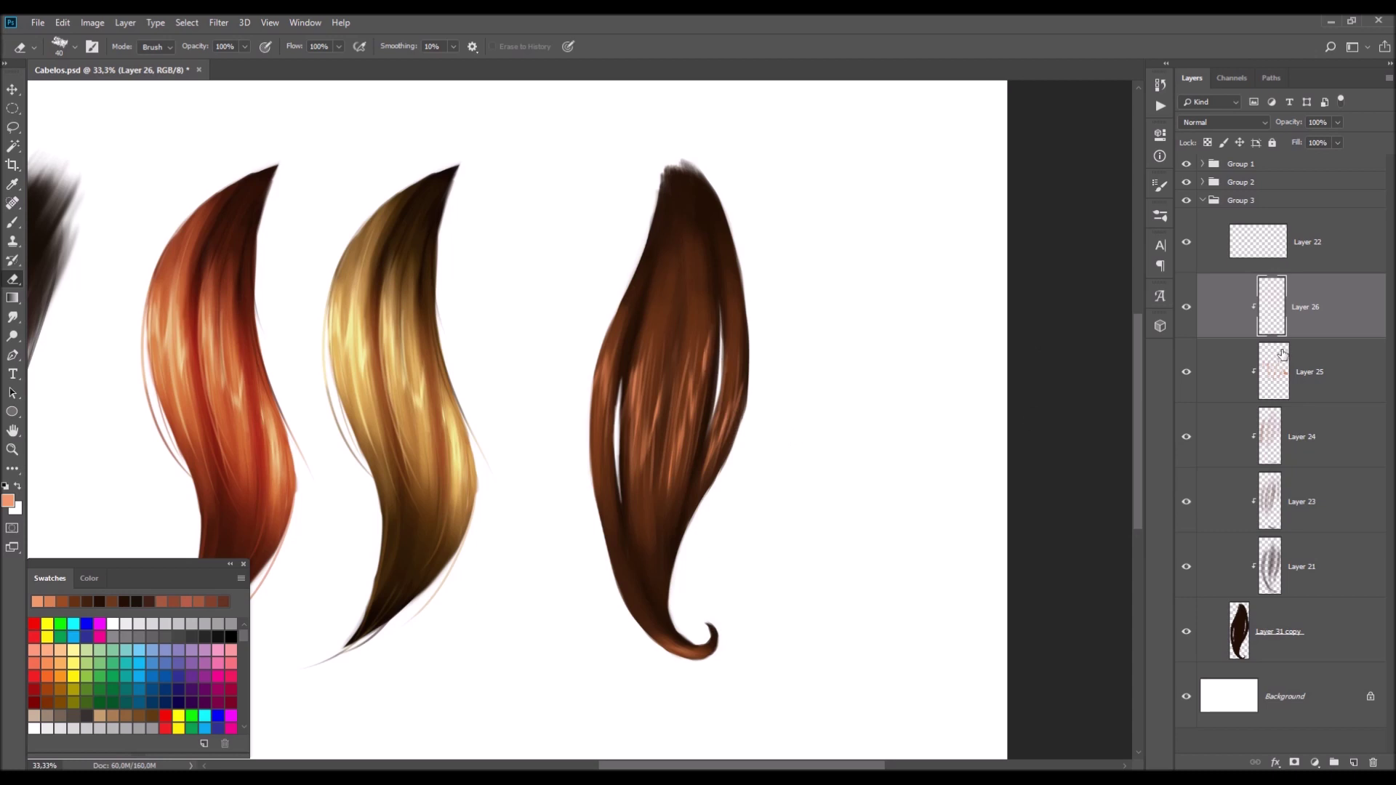
- Merge the brown lock layer with all highlight layers through Layer 31 copy into one layer
click(1284, 354)
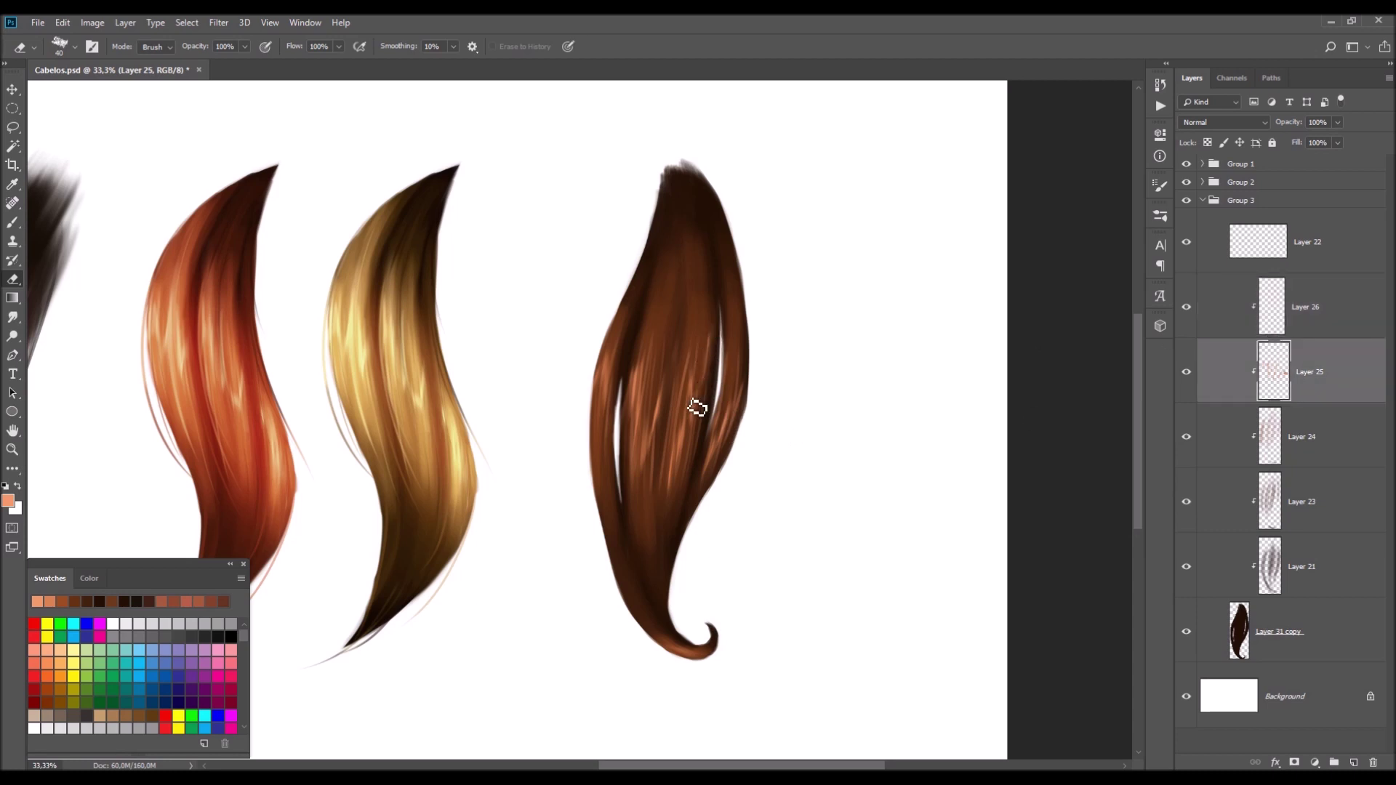
click(1305, 320)
shift+click(1309, 637)
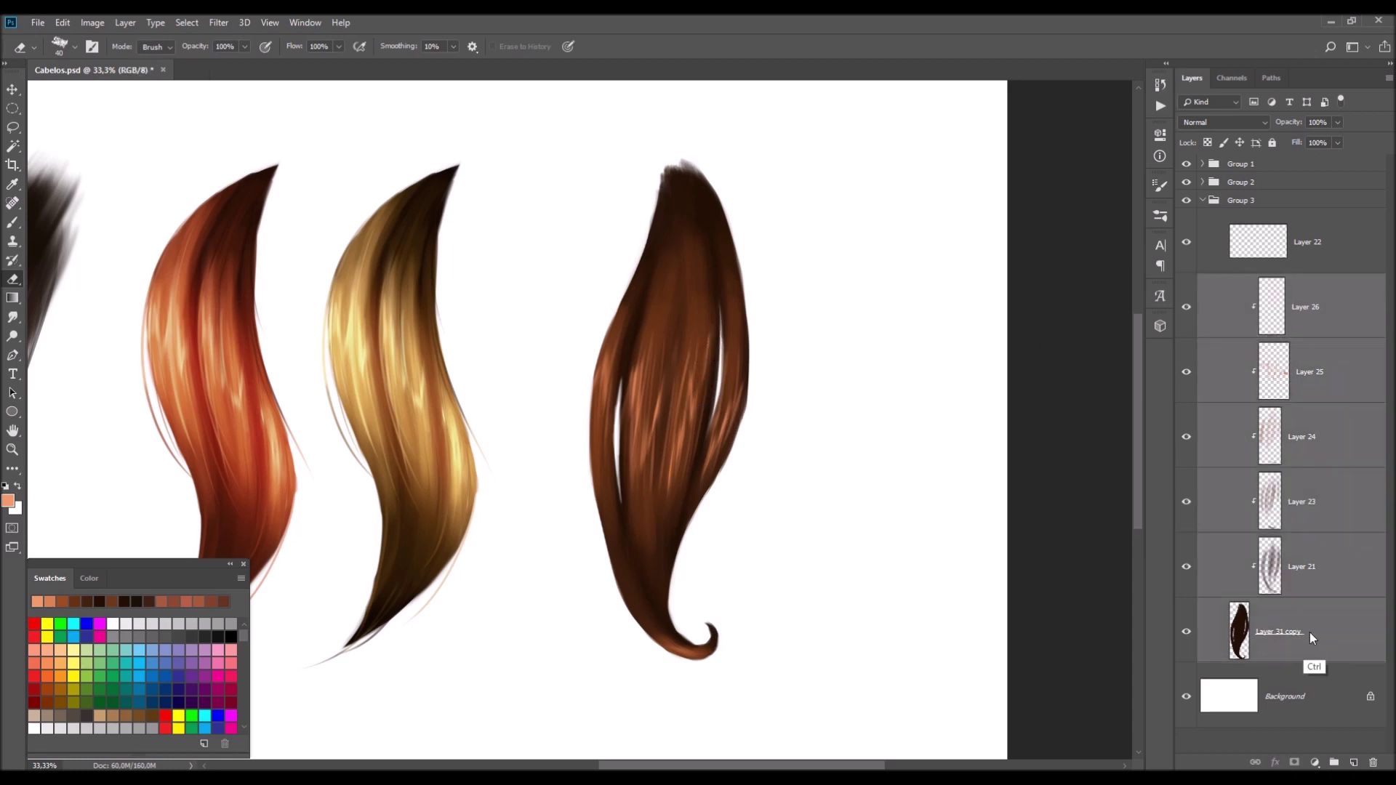
key(ctrl+e)
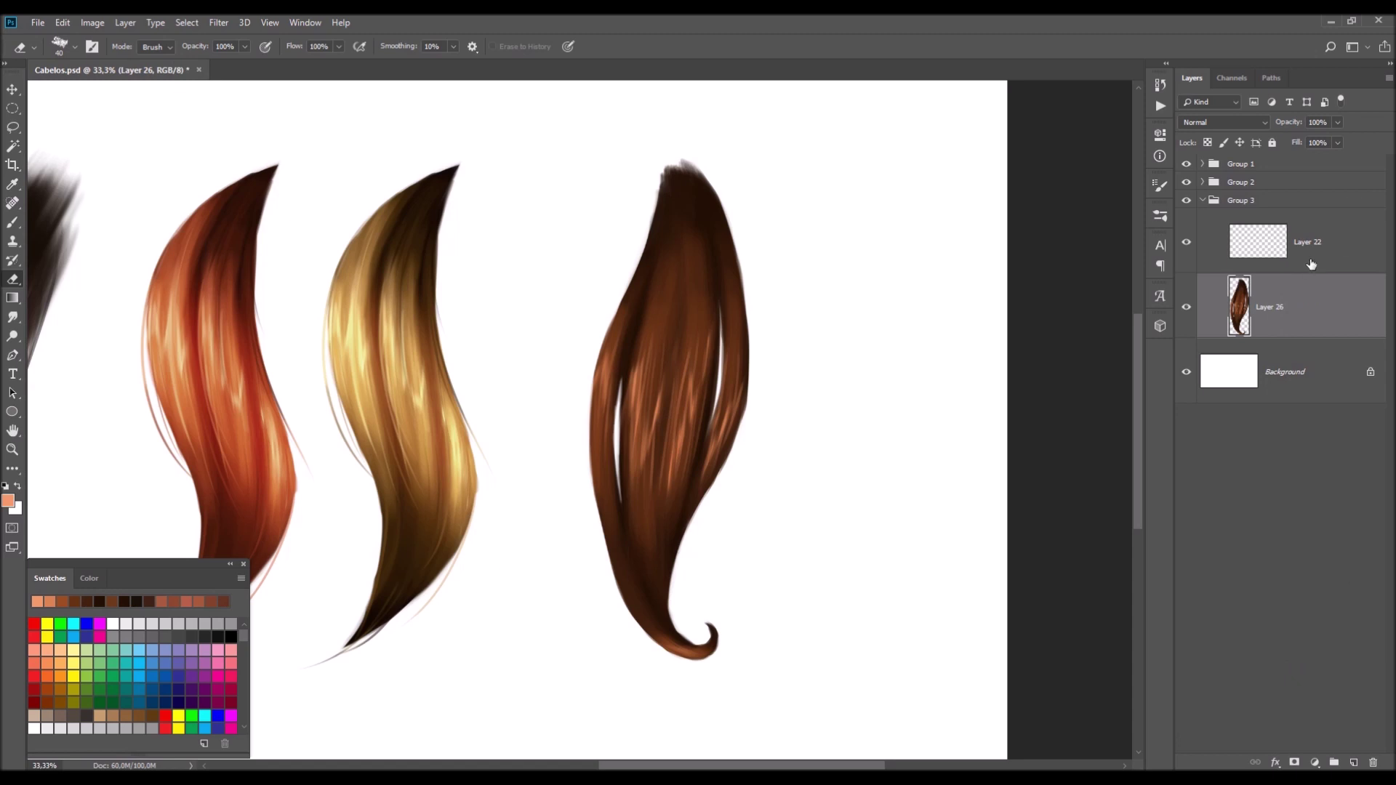
click(1311, 264)
right_click(1309, 265)
- Clip Layer 22 to the merged lock and set its blend mode to Color Dodge
click(1192, 434)
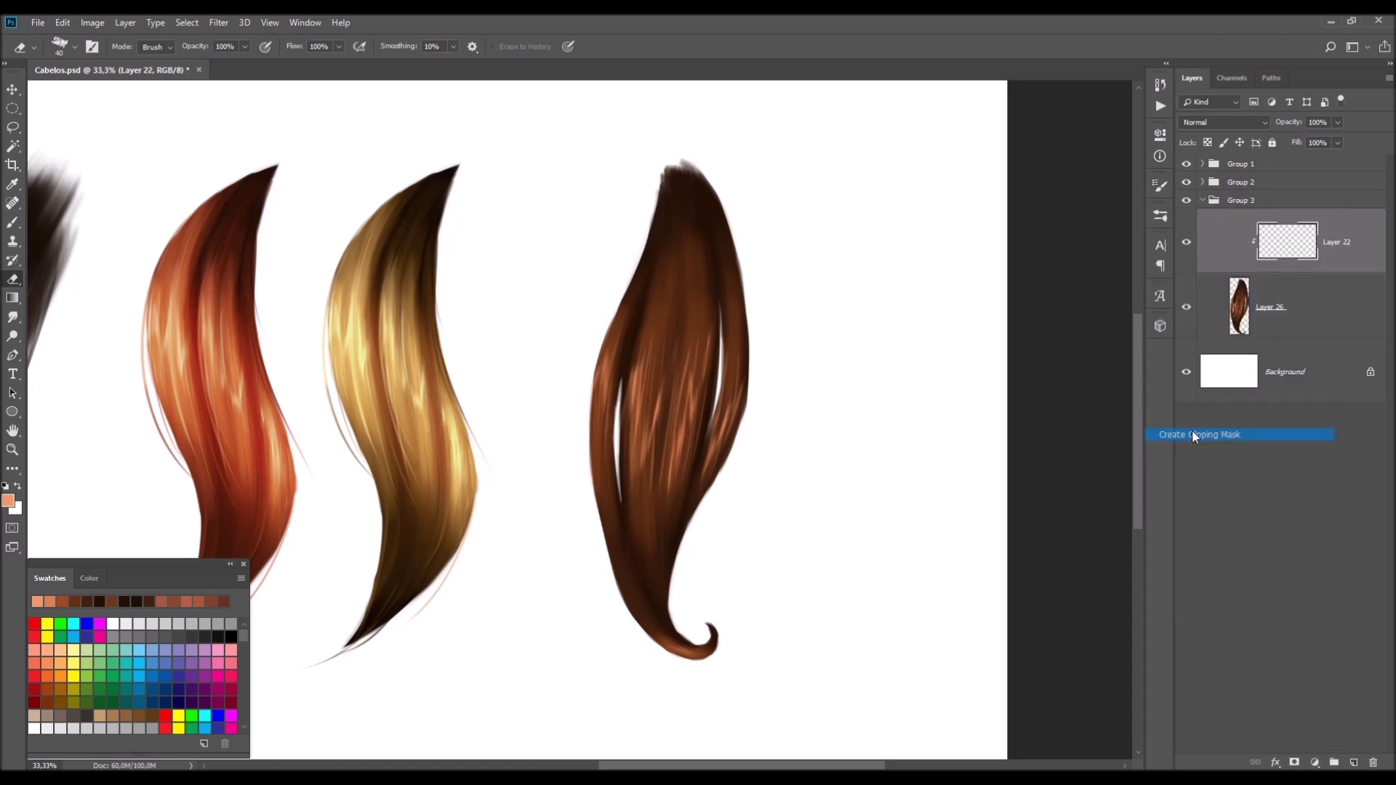
click(1202, 124)
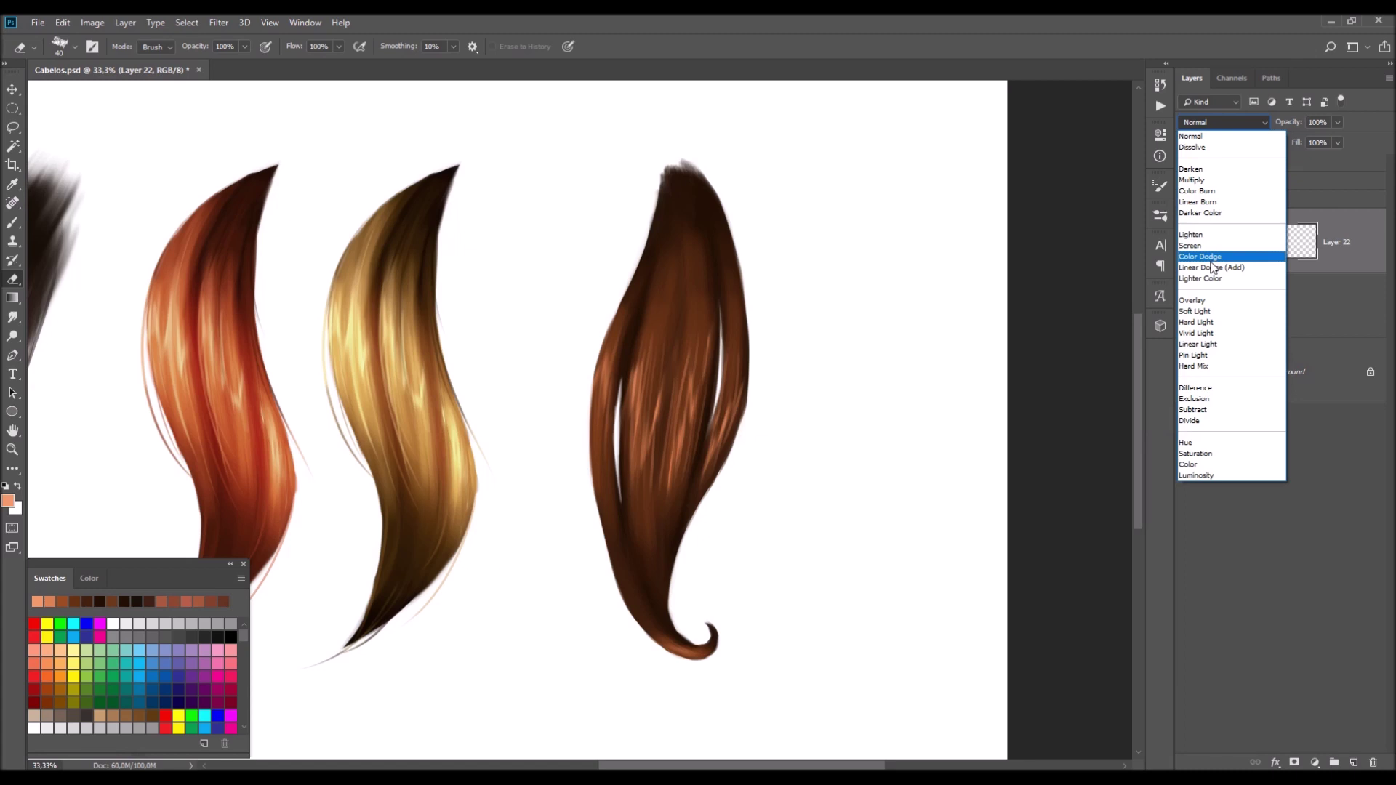
click(1211, 258)
click(1222, 122)
click(1329, 397)
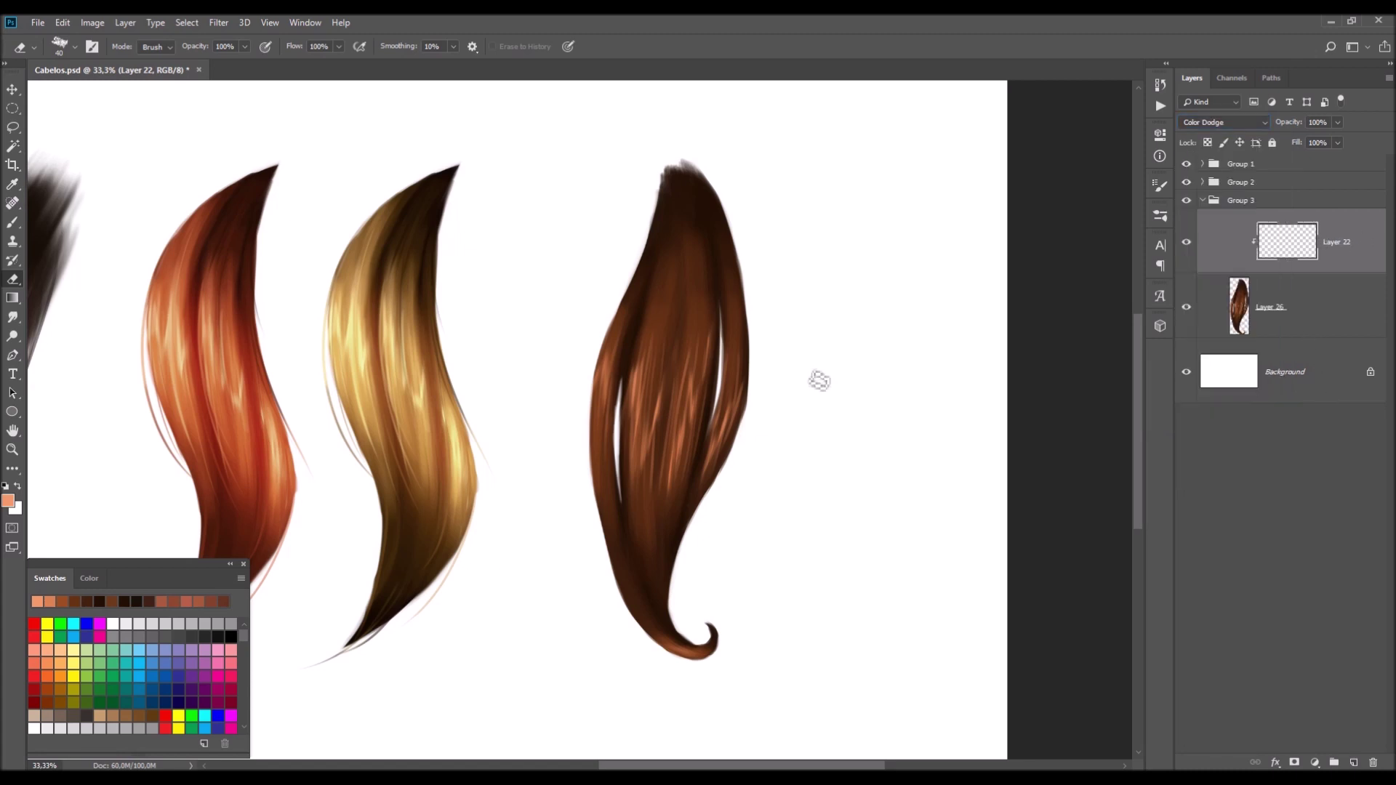
- Paint an orange glow across the lock's middle with a soft round brush, then merge it down
key(b)
right_click(616, 367)
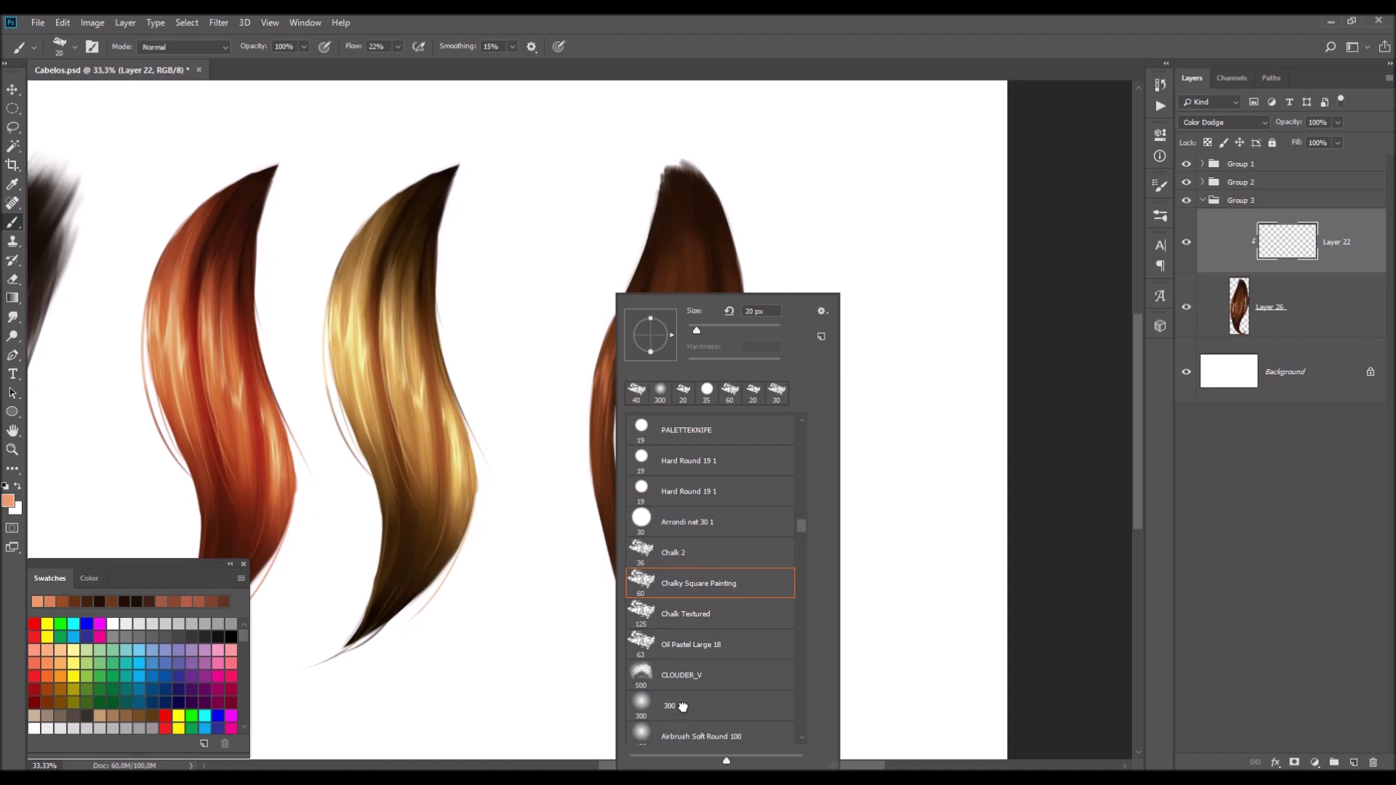
double_click(682, 706)
click(43, 676)
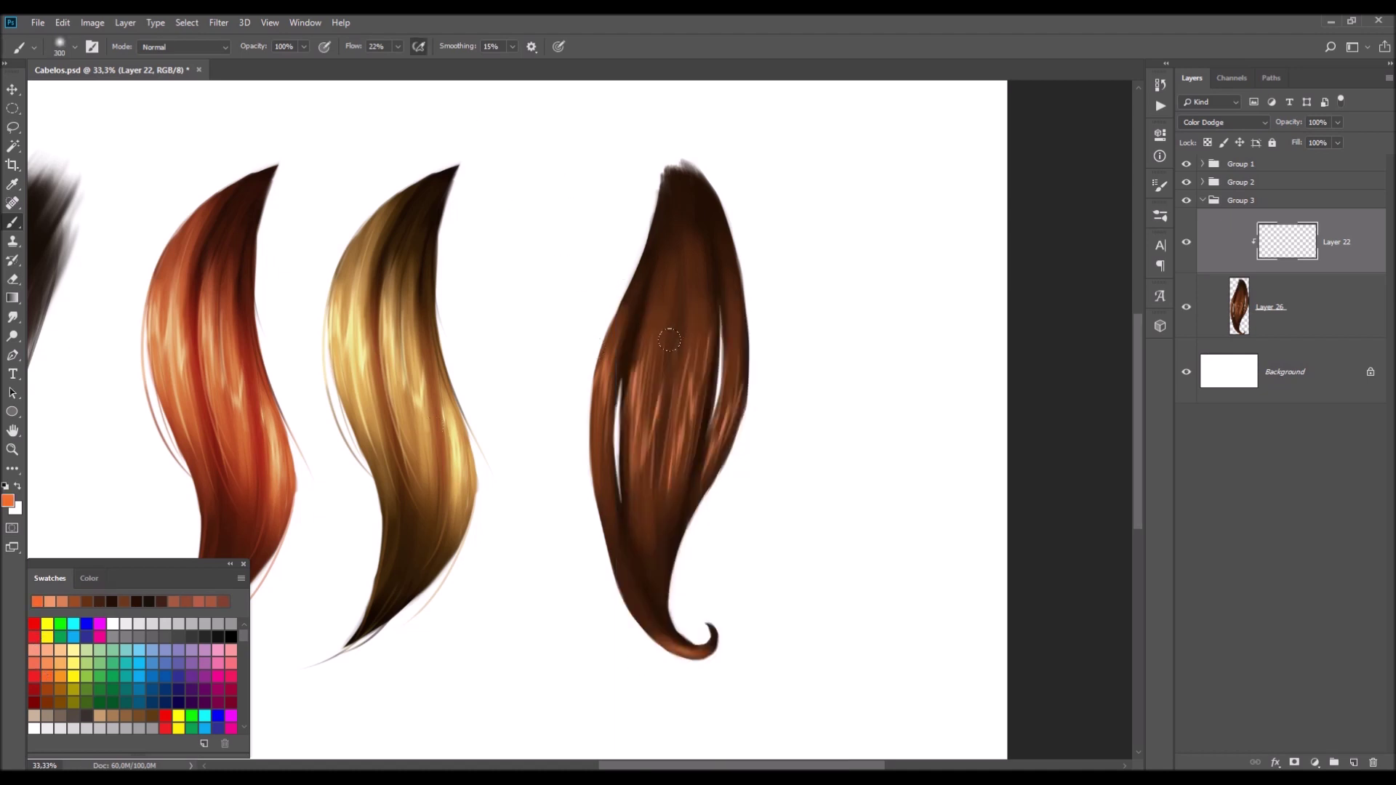
drag(593, 352, 655, 421)
drag(632, 371, 720, 451)
drag(676, 371, 632, 286)
drag(629, 461, 651, 489)
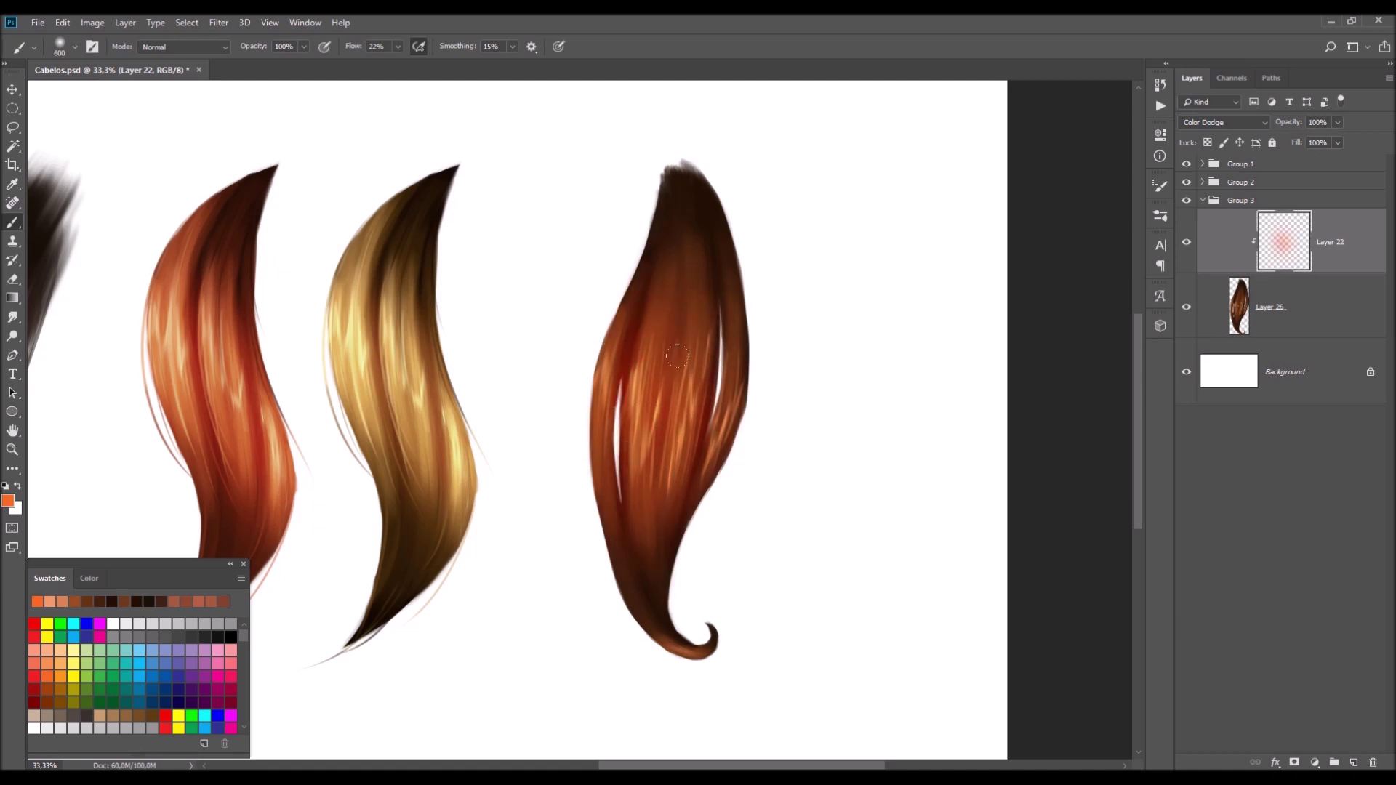
mouse_move(581, 434)
mouse_down()
mouse_move(640, 407)
mouse_move(690, 437)
mouse_move(731, 393)
mouse_up()
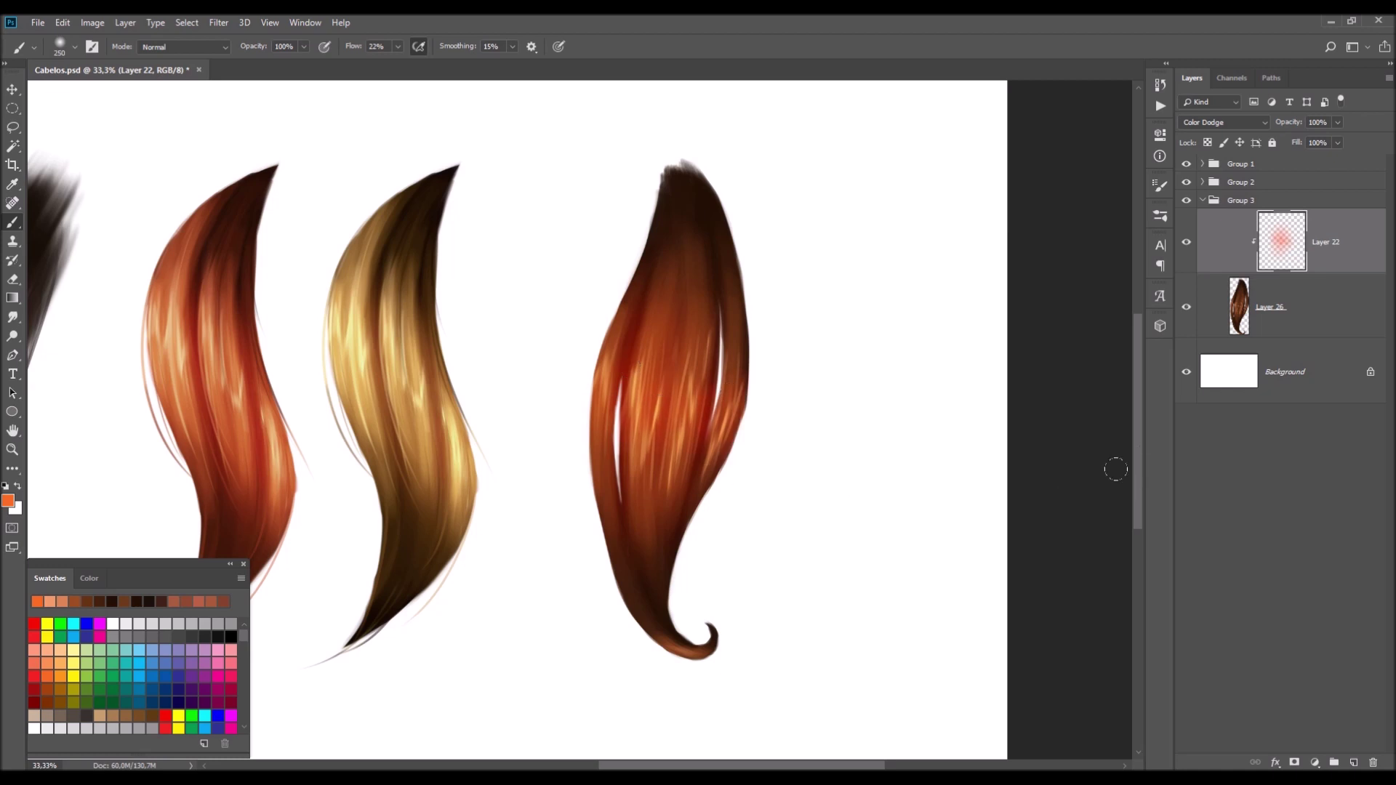
key(ctrl+e)
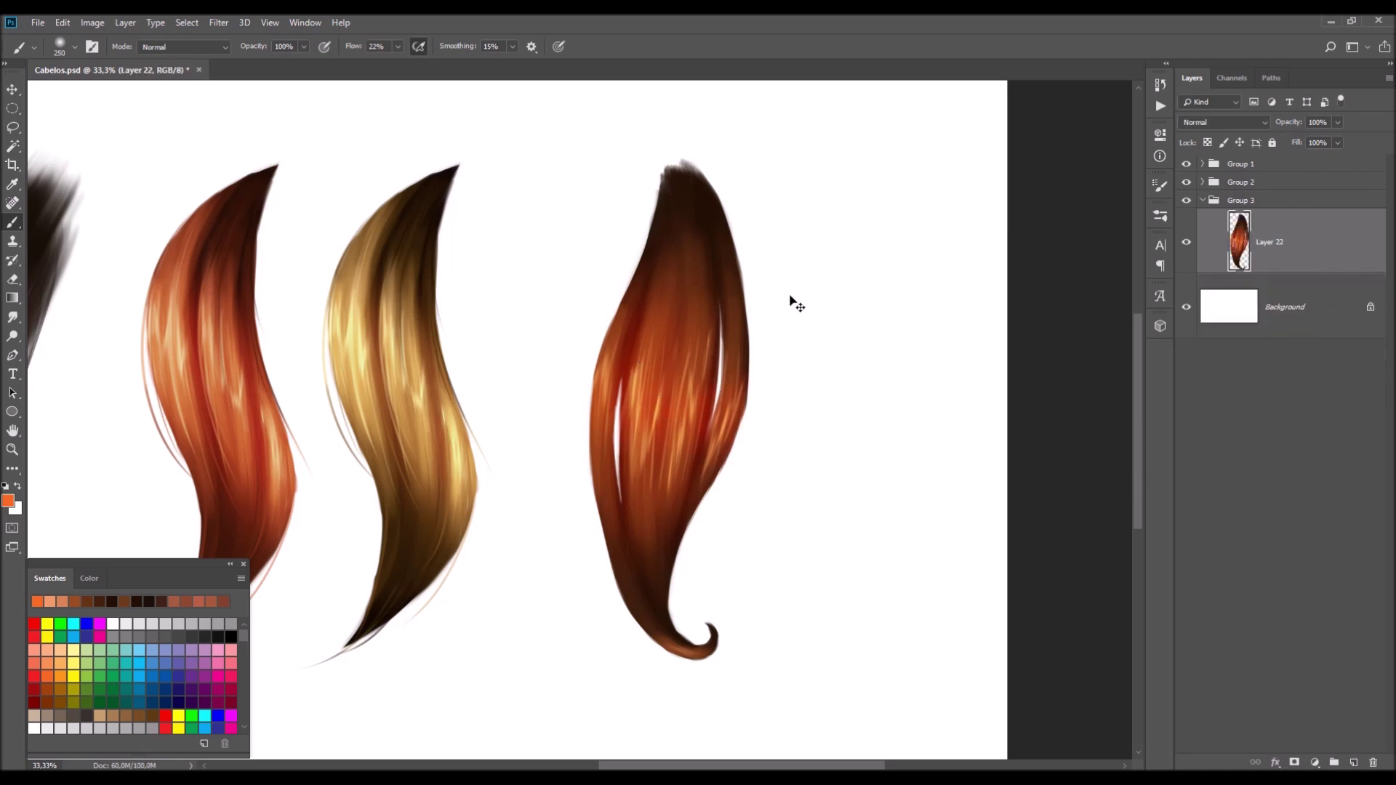
key(ctrl+u)
- Reduce the brown lock's saturation to -28
click(419, 399)
drag(505, 268, 407, 252)
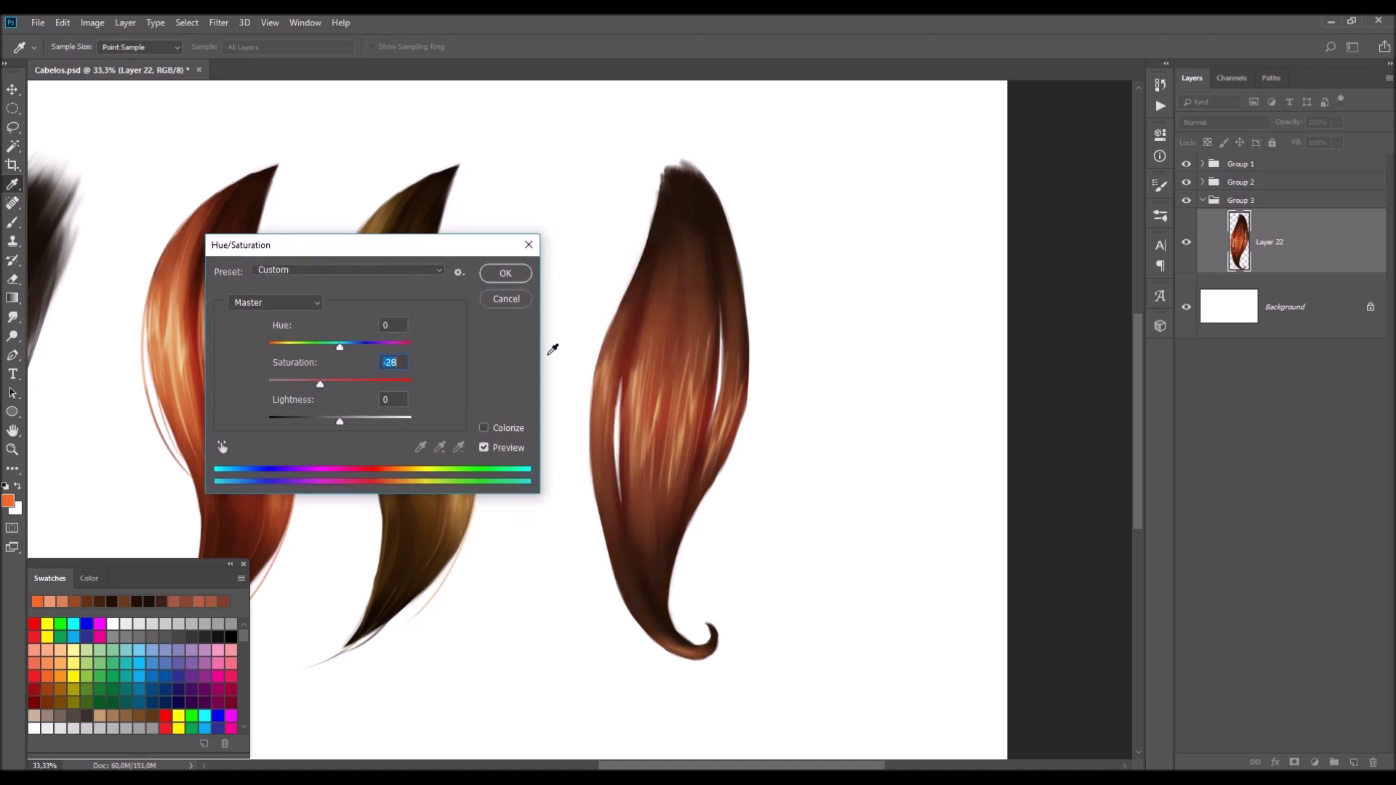
click(506, 273)
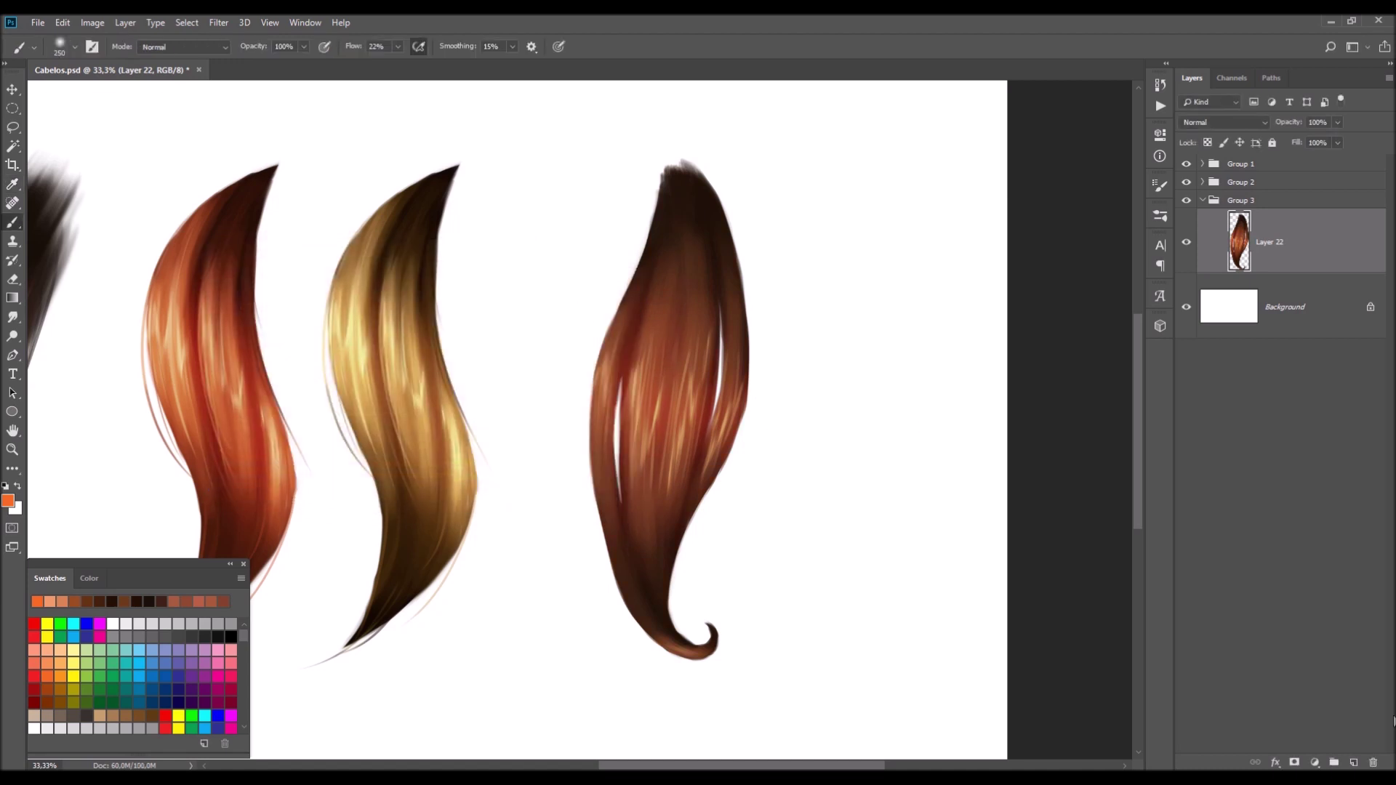
- Add a clipped layer over the lock and load Chalky Square Painting with dark red-brown
click(1352, 762)
right_click(1311, 268)
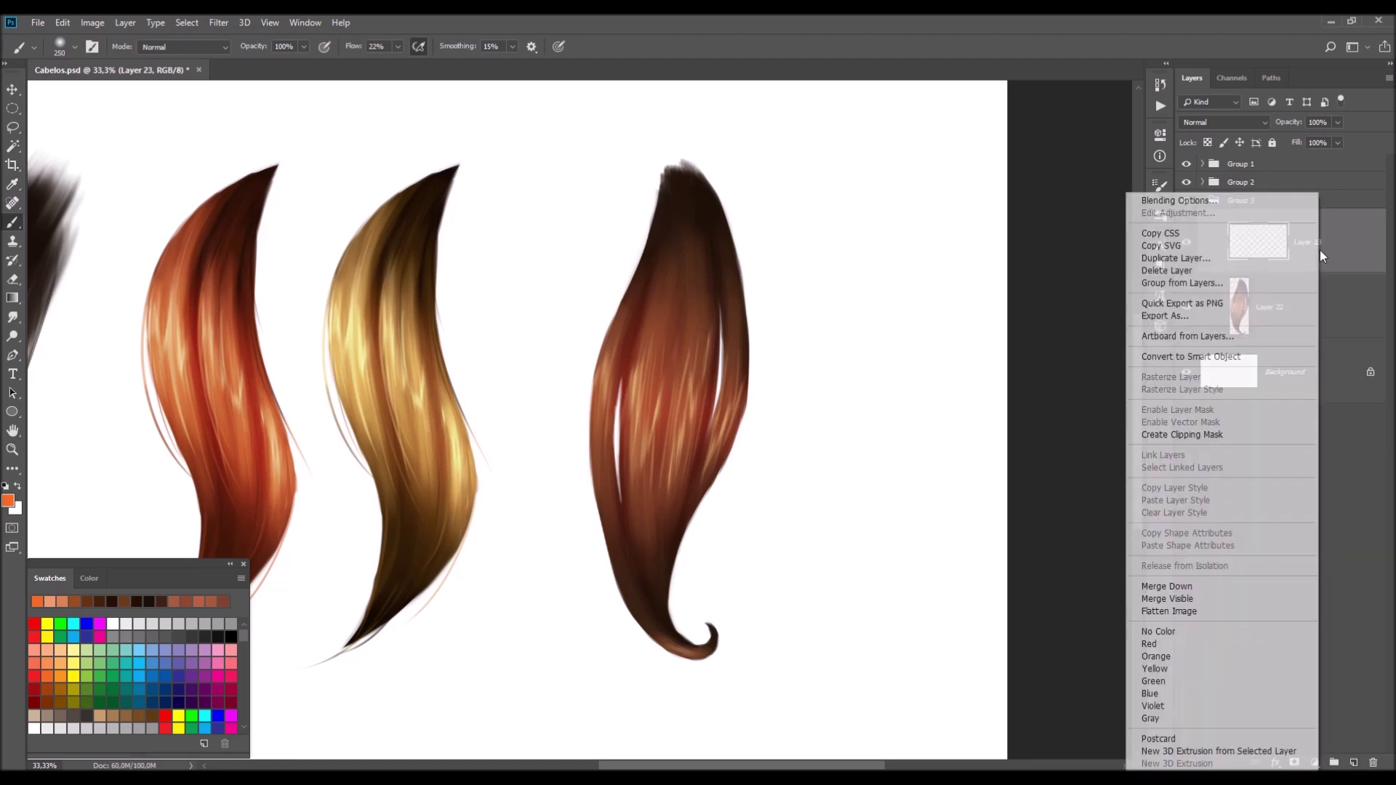
click(1170, 431)
right_click(658, 437)
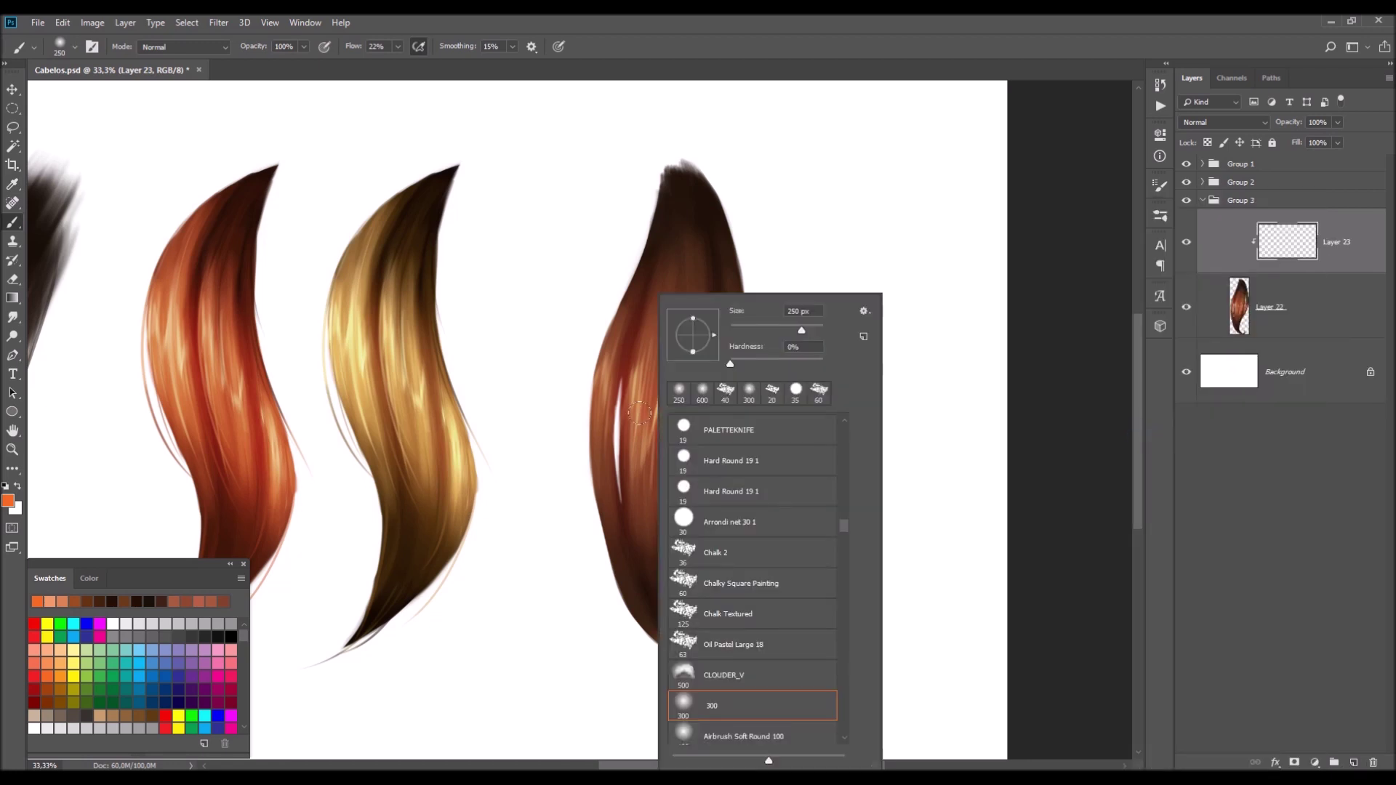
double_click(754, 587)
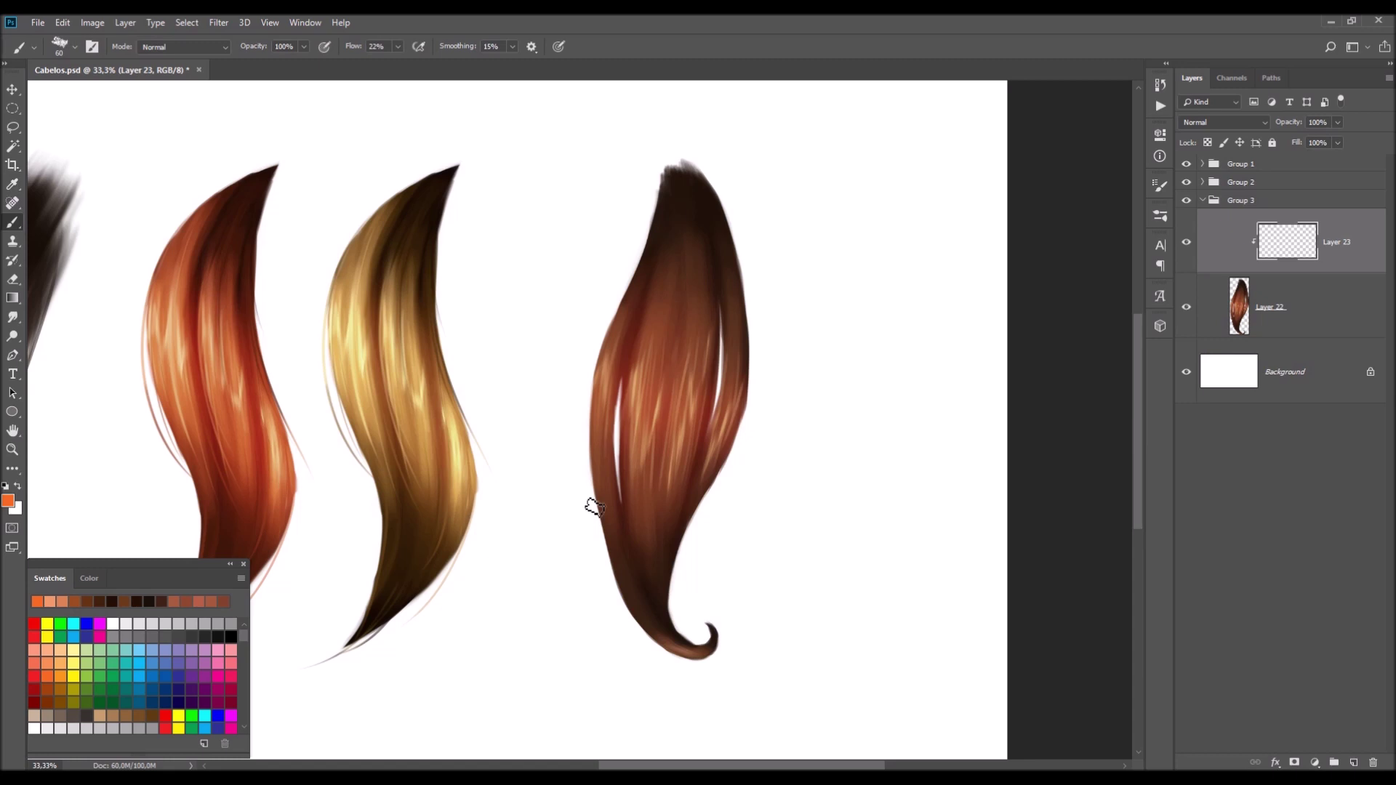
alt+click(639, 353)
- Paint dark brown strands down the lock's left edge and middle, darkening its top
mouse_move(643, 309)
mouse_down()
mouse_move(623, 352)
mouse_move(627, 455)
mouse_up()
drag(639, 564, 626, 389)
drag(662, 609, 667, 440)
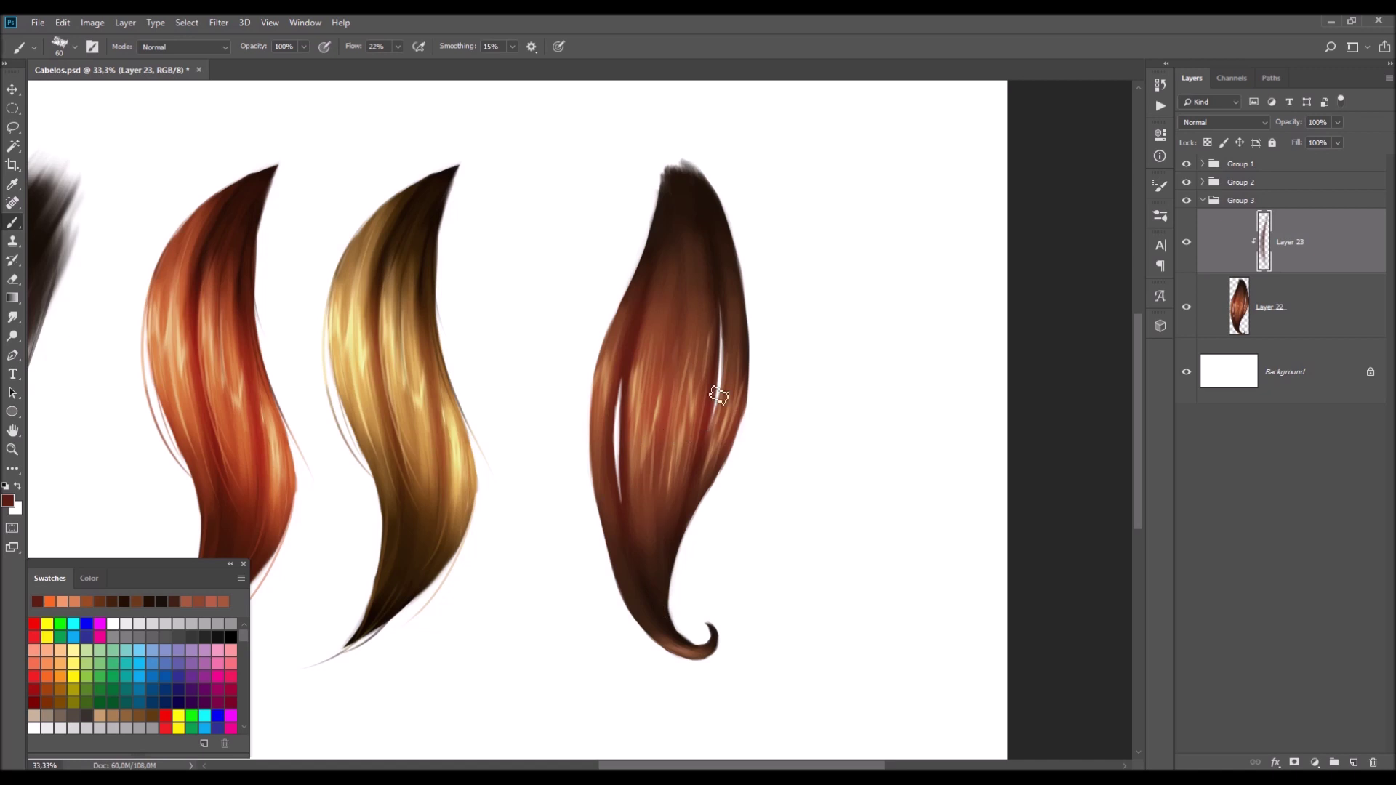
drag(718, 395, 720, 364)
drag(707, 221, 722, 353)
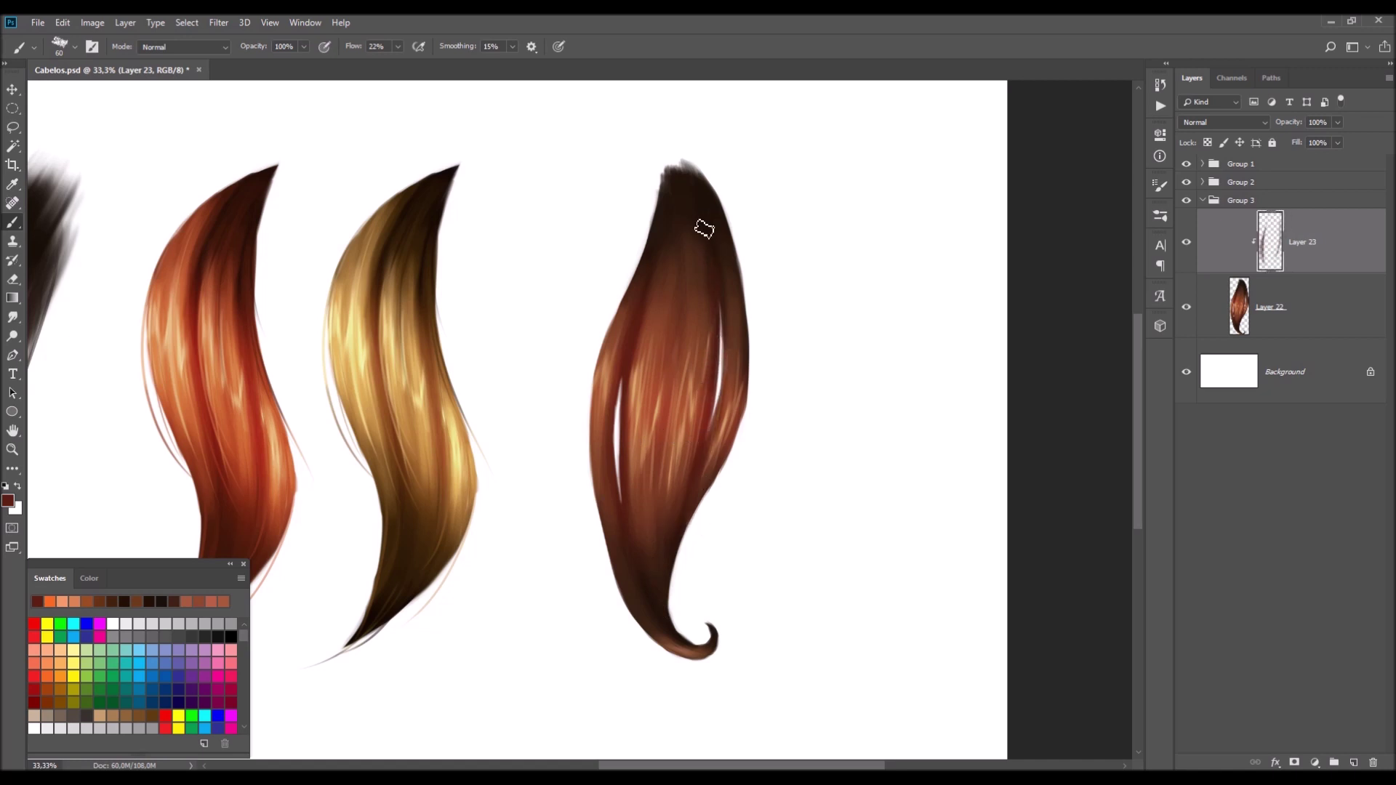
alt+click(717, 262)
drag(710, 238, 710, 260)
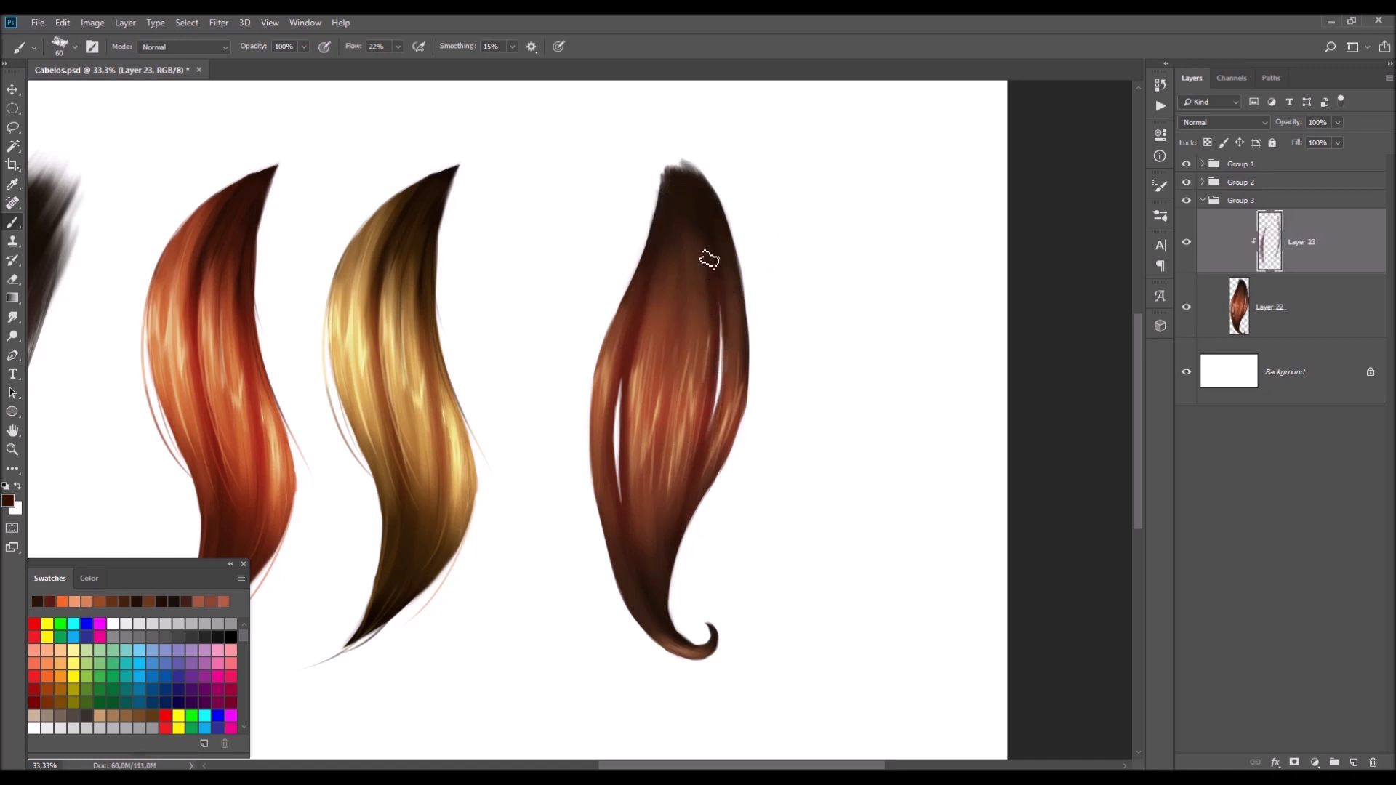
drag(655, 560, 677, 352)
drag(662, 612, 670, 493)
alt+click(692, 234)
drag(691, 218, 698, 255)
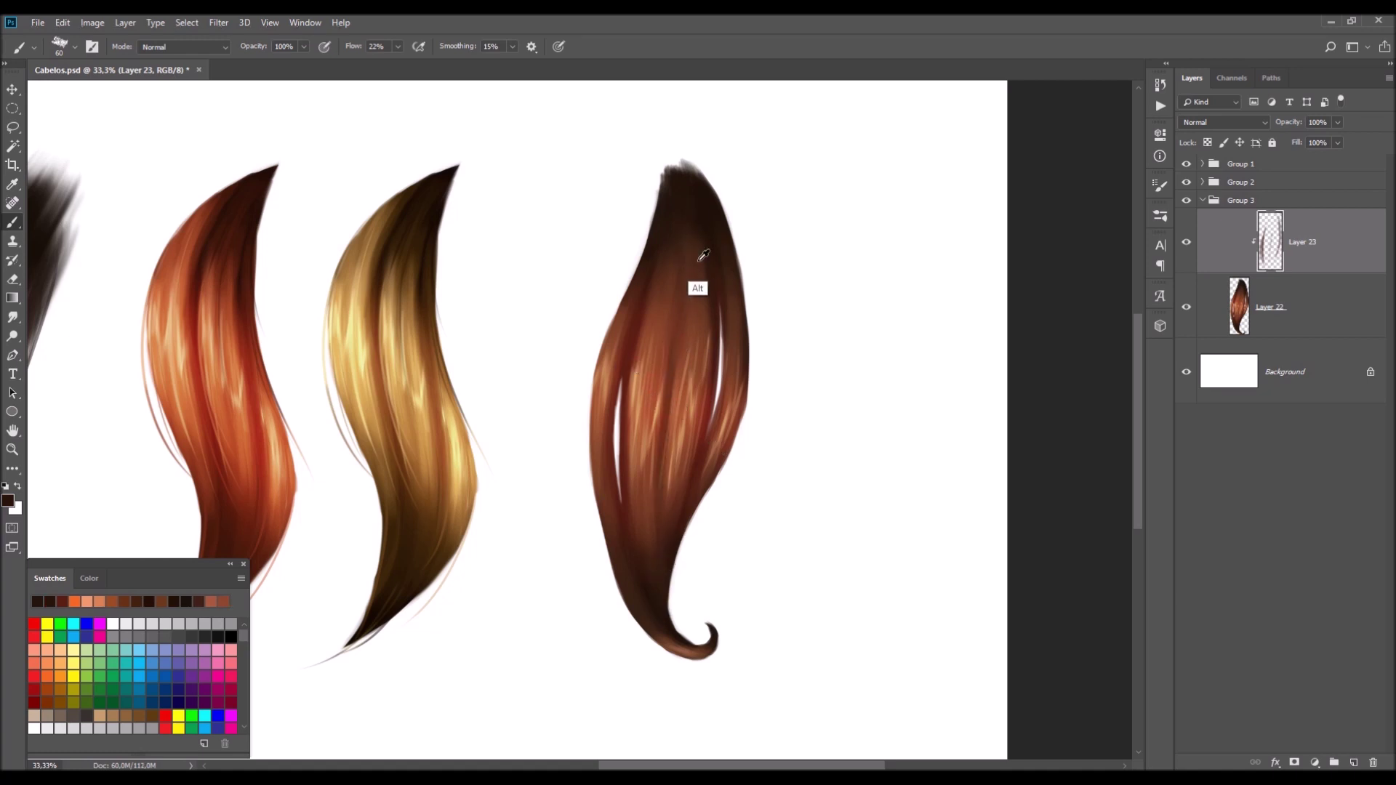
- With a smaller brush, Alt-sample hair browns and paint a faint strand up from the tip
key(bracketleft)
key(bracketleft)
key(bracketleft)
key(alt)
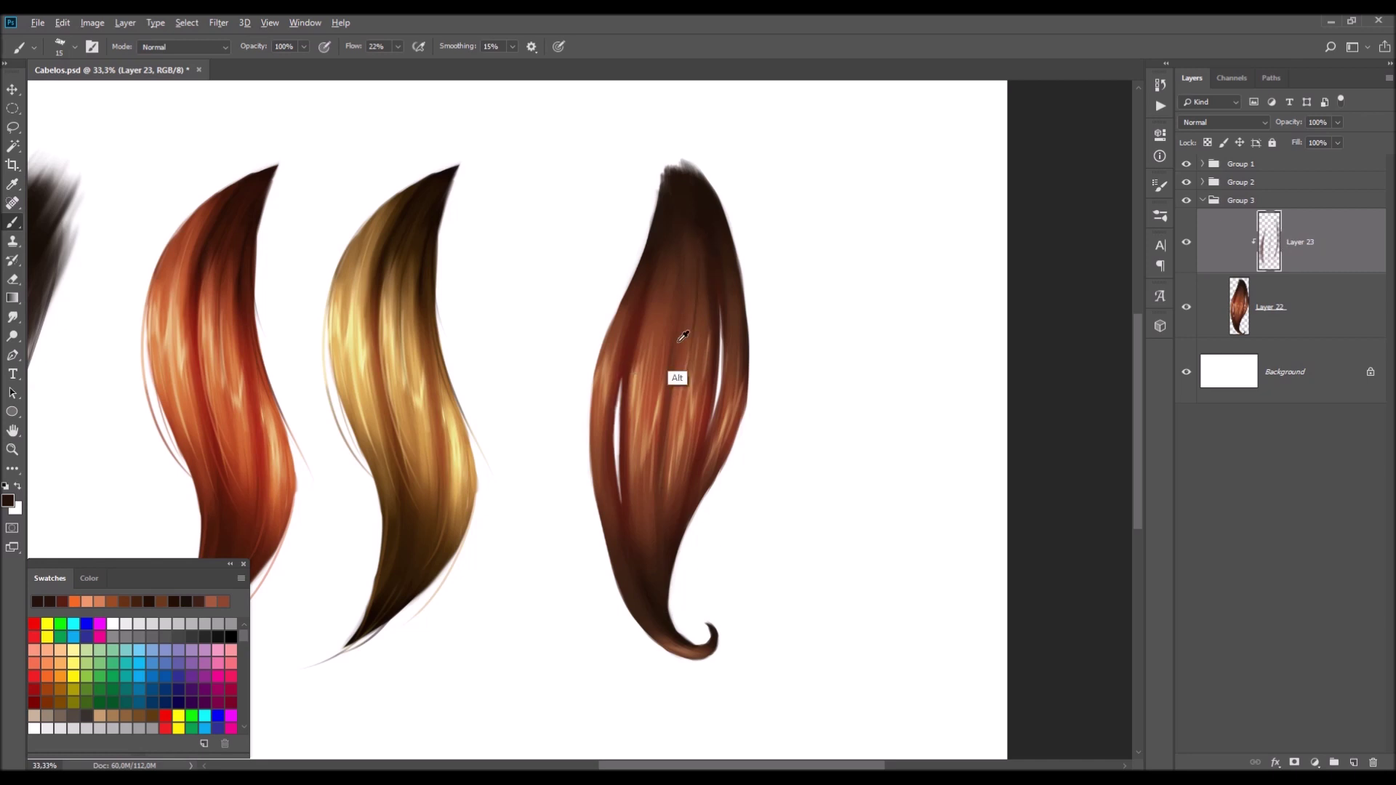
alt+click(682, 367)
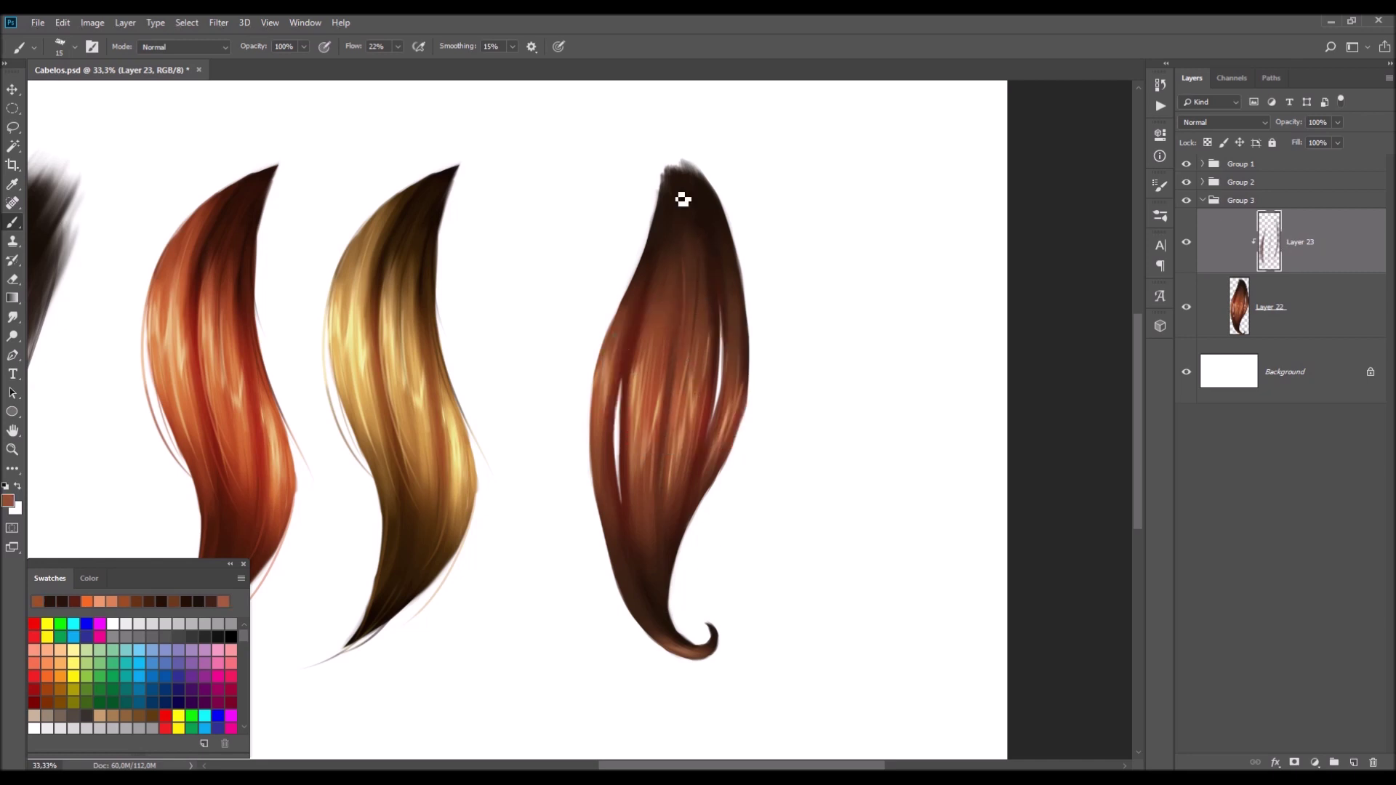
key(alt)
alt+click(684, 473)
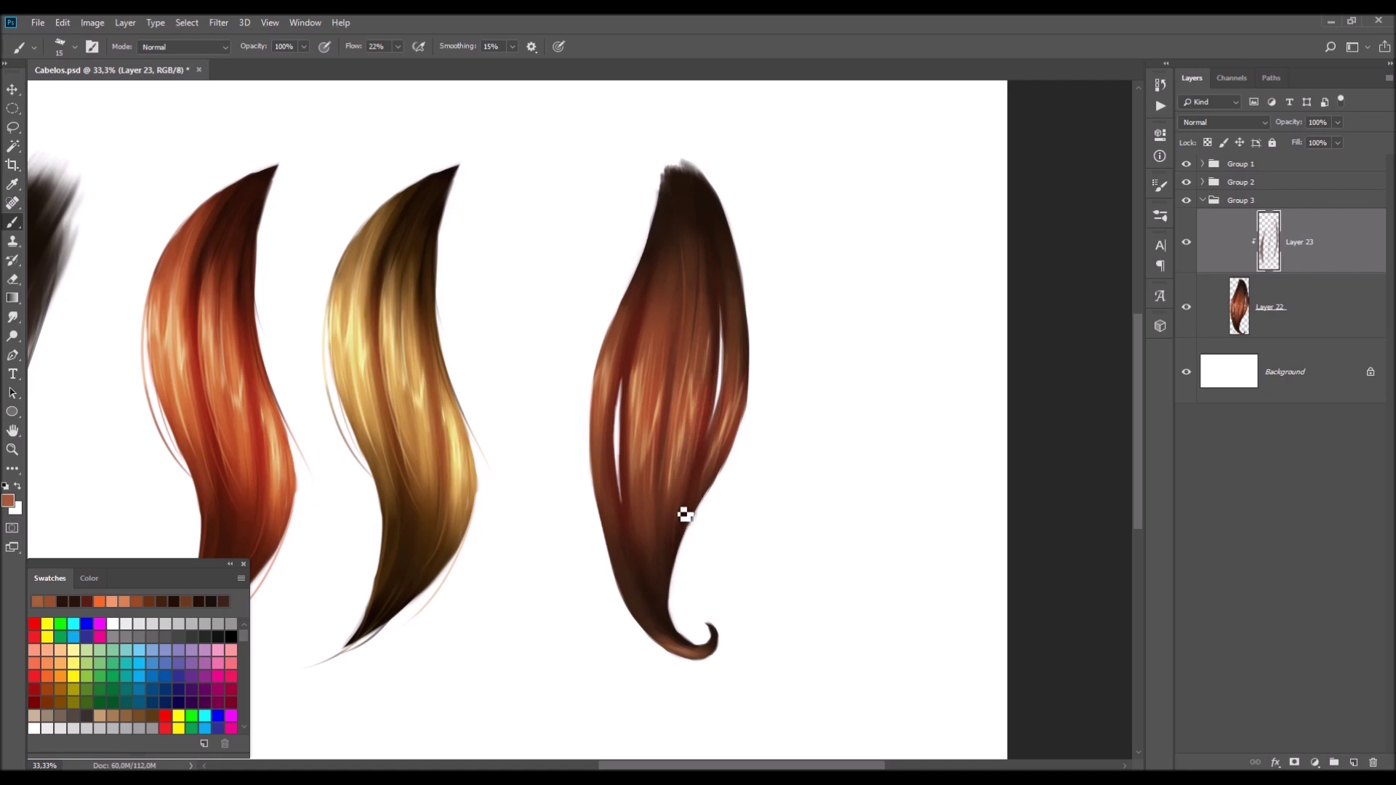
alt+click(650, 476)
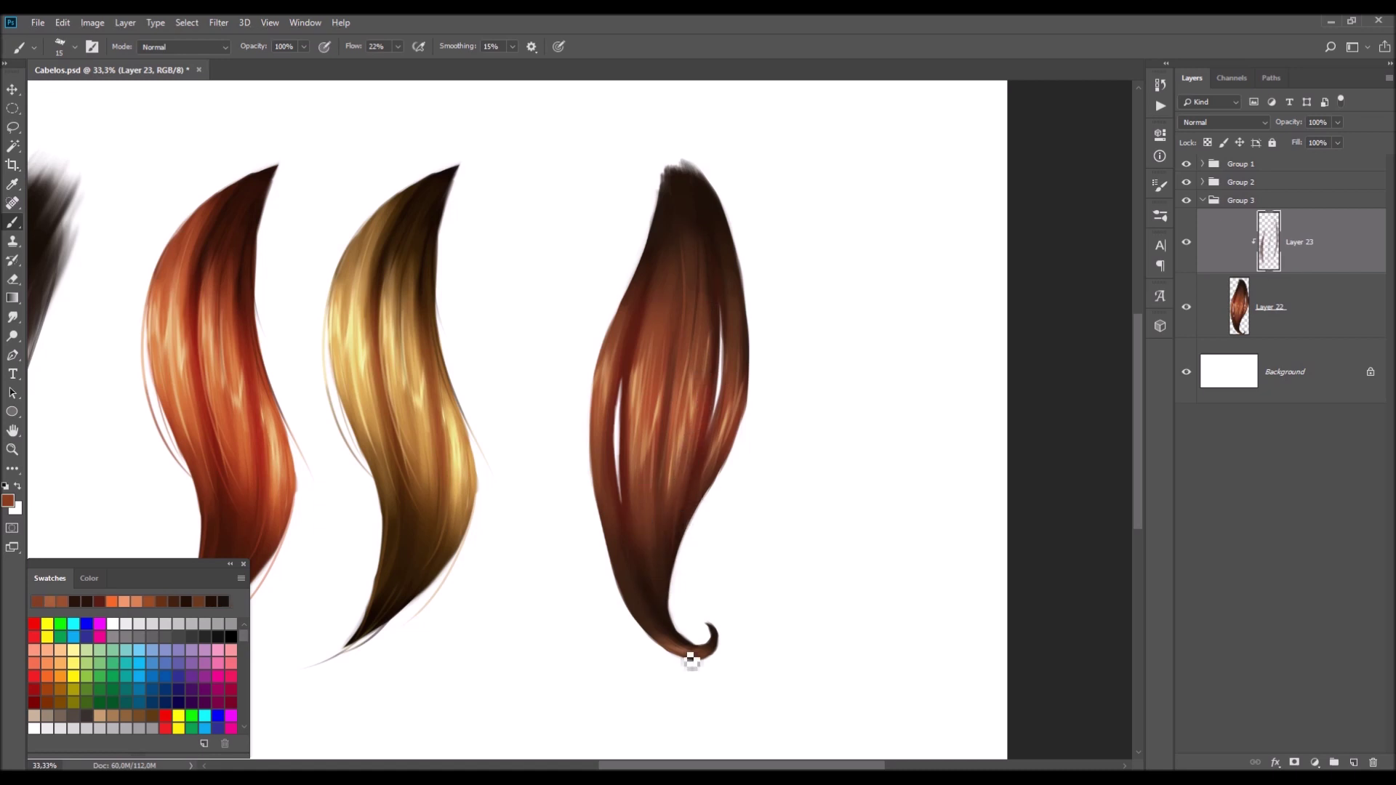
alt+click(604, 451)
drag(679, 680, 599, 536)
- Sample more dark browns, enlarge the brush, and merge the detail layer into the lock
alt+click(664, 374)
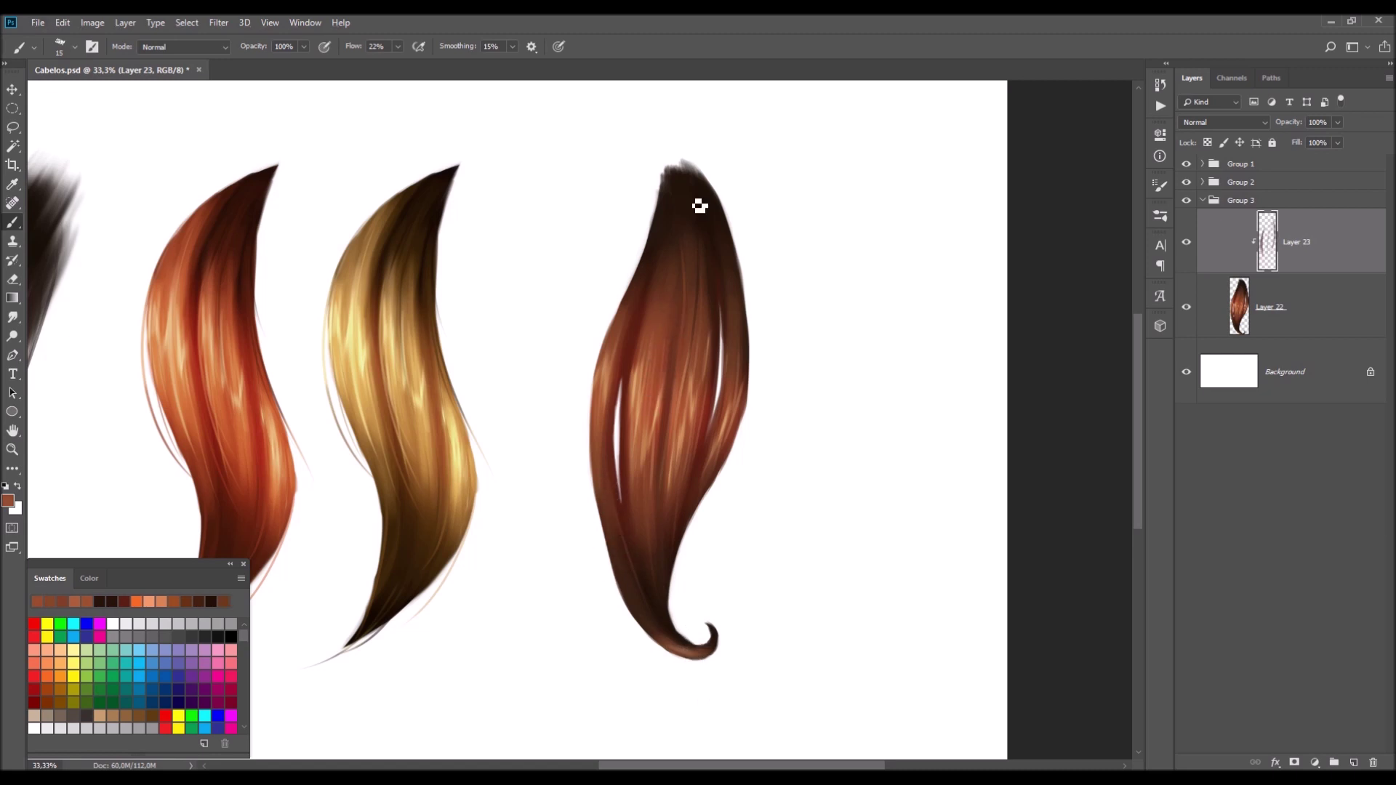
alt+click(676, 239)
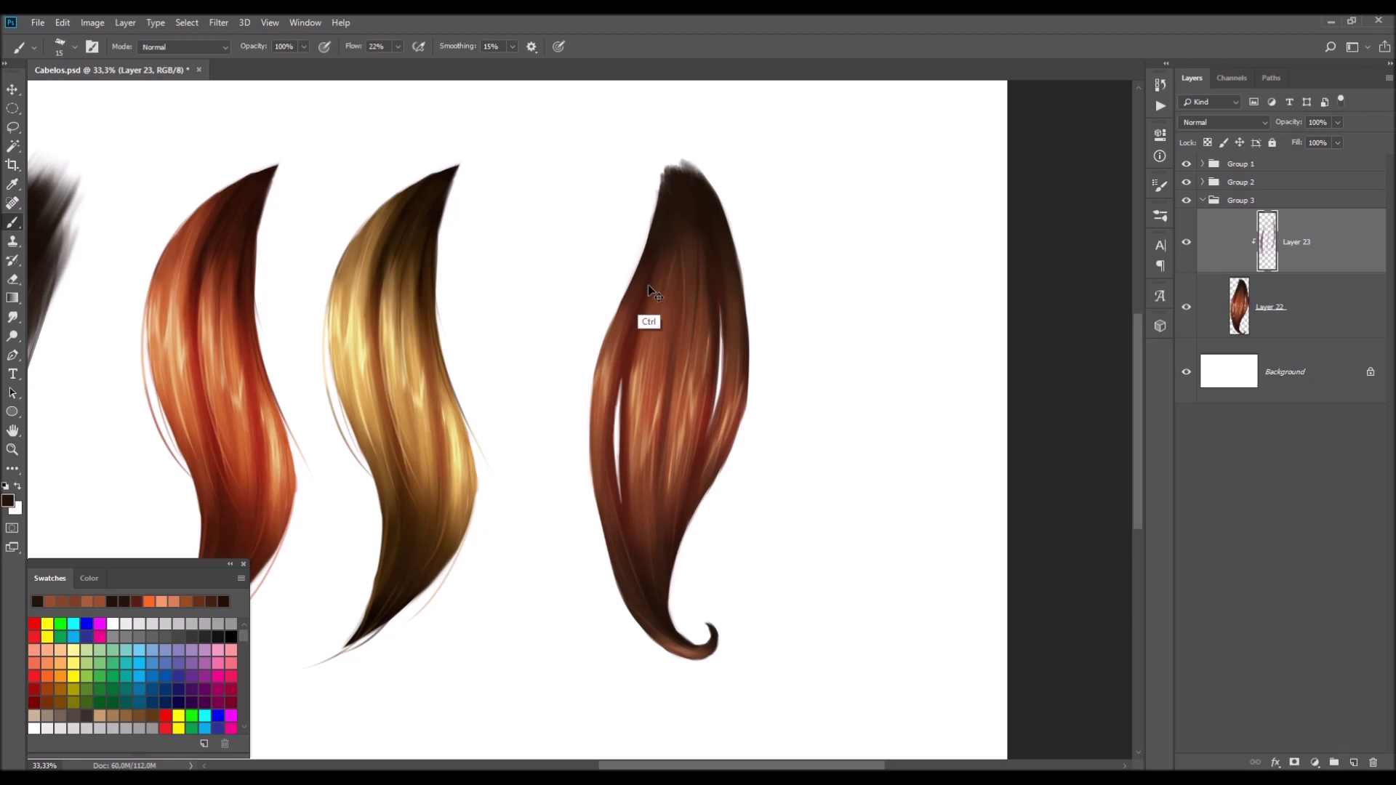
alt+click(657, 263)
key(bracketright)
key(bracketright)
key(bracketright)
key(bracketright)
key(bracketright)
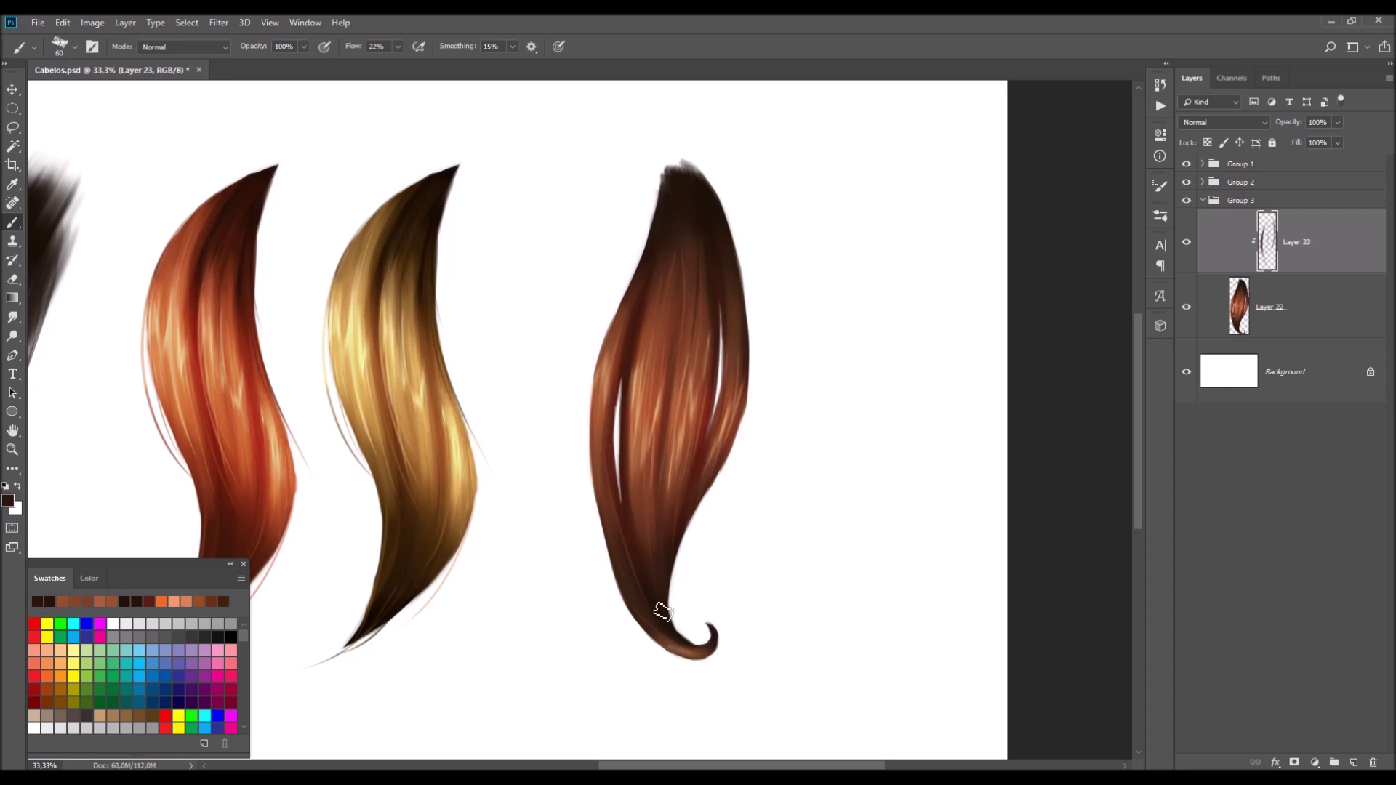
alt+click(672, 638)
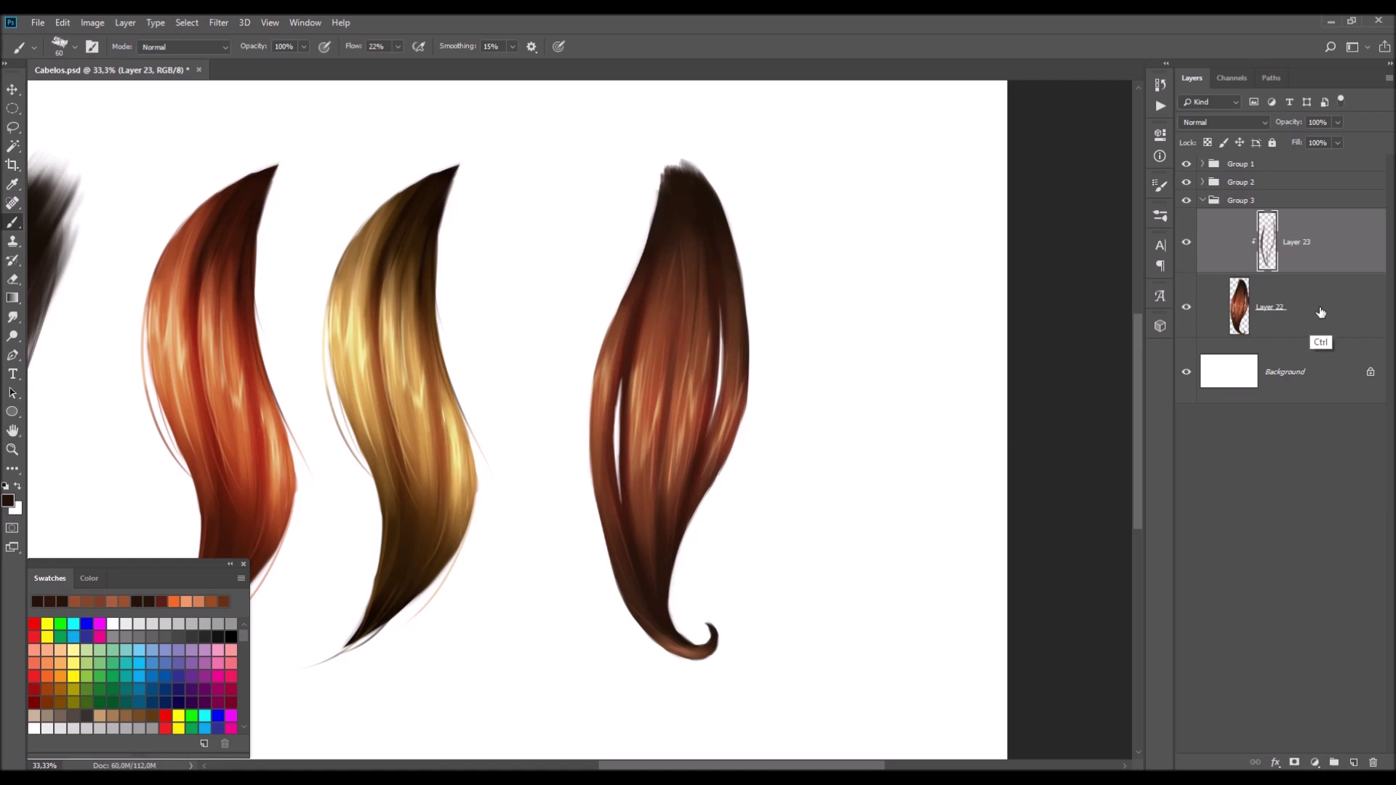
key(ctrl+e)
- On a new layer, paint fine reddish-brown strands down the lock's left edge
click(1353, 762)
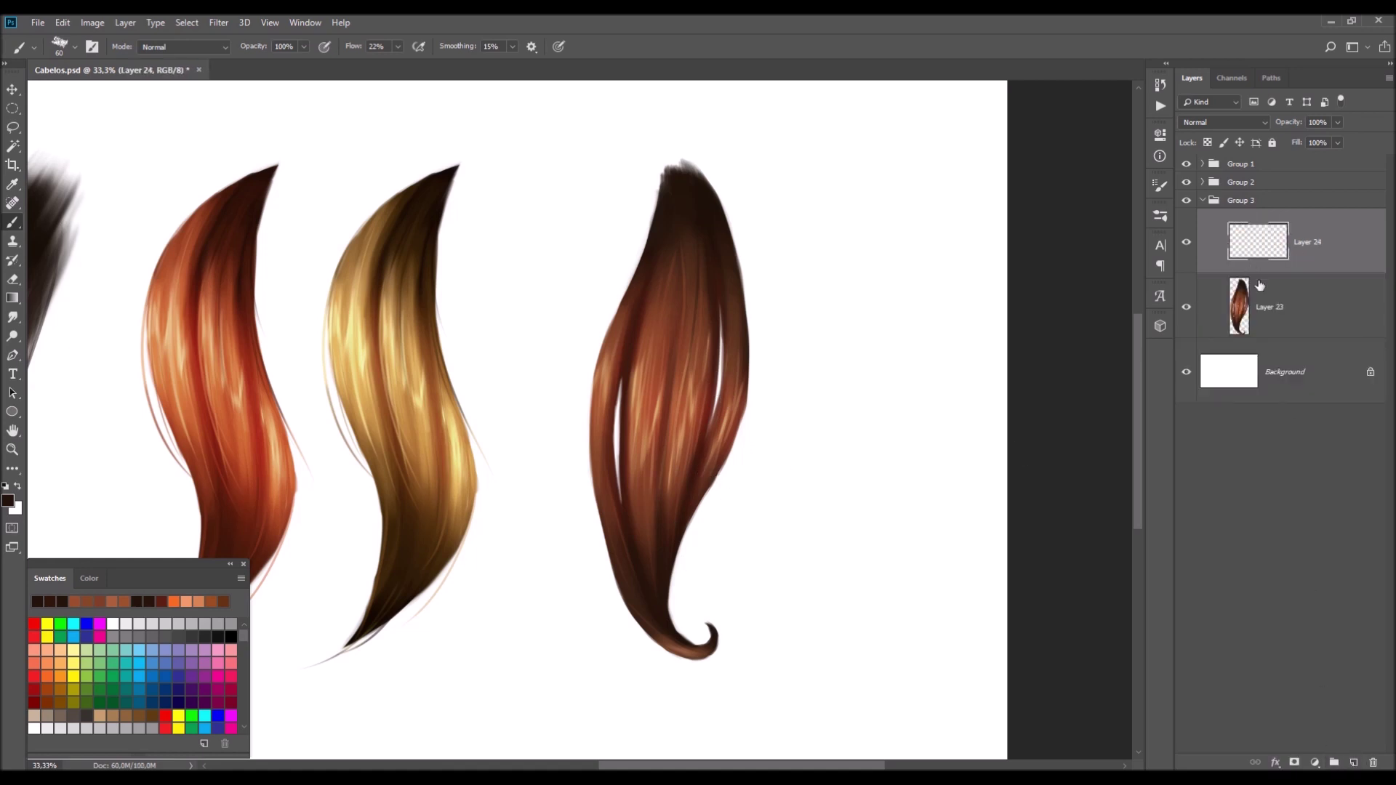
click(1292, 313)
click(1290, 260)
alt+click(627, 327)
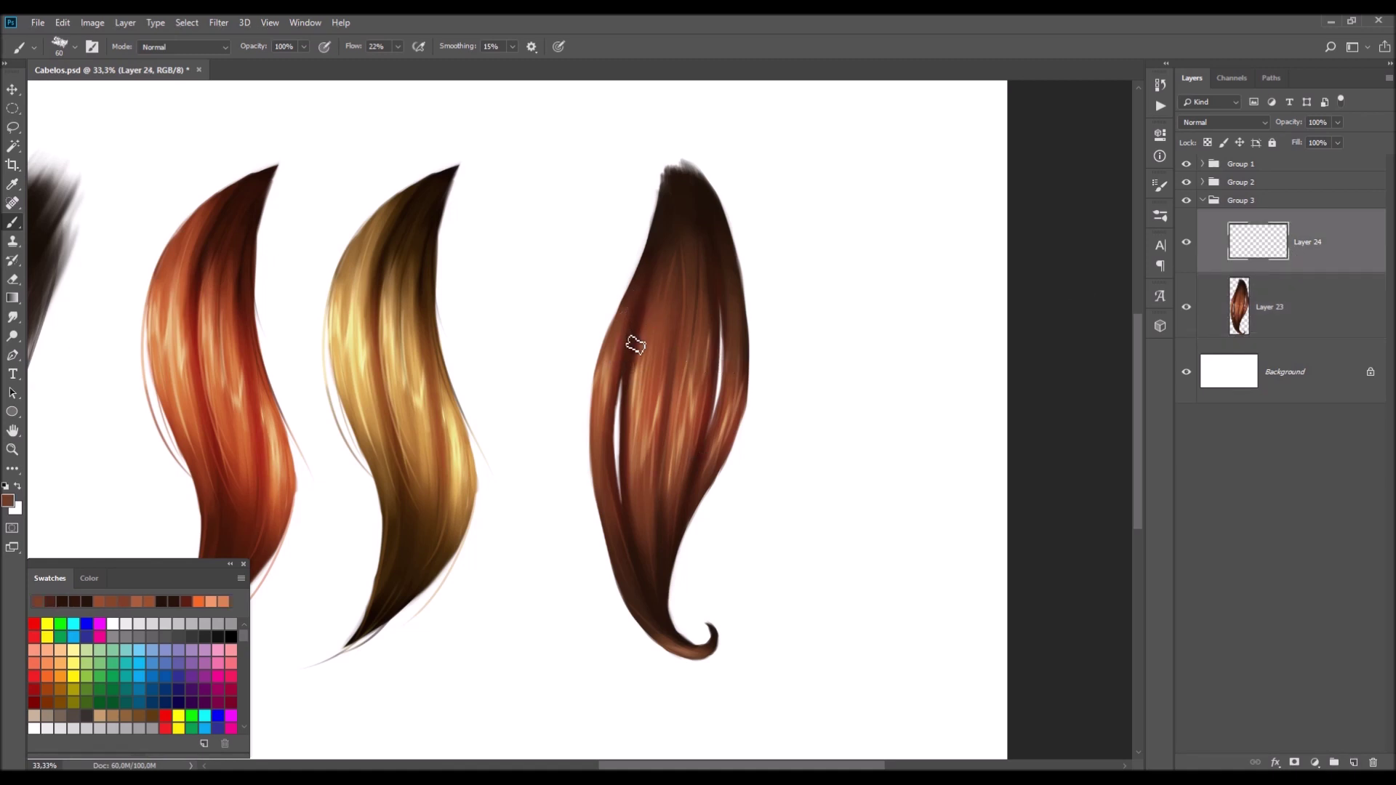
drag(692, 349, 623, 349)
drag(610, 324, 583, 472)
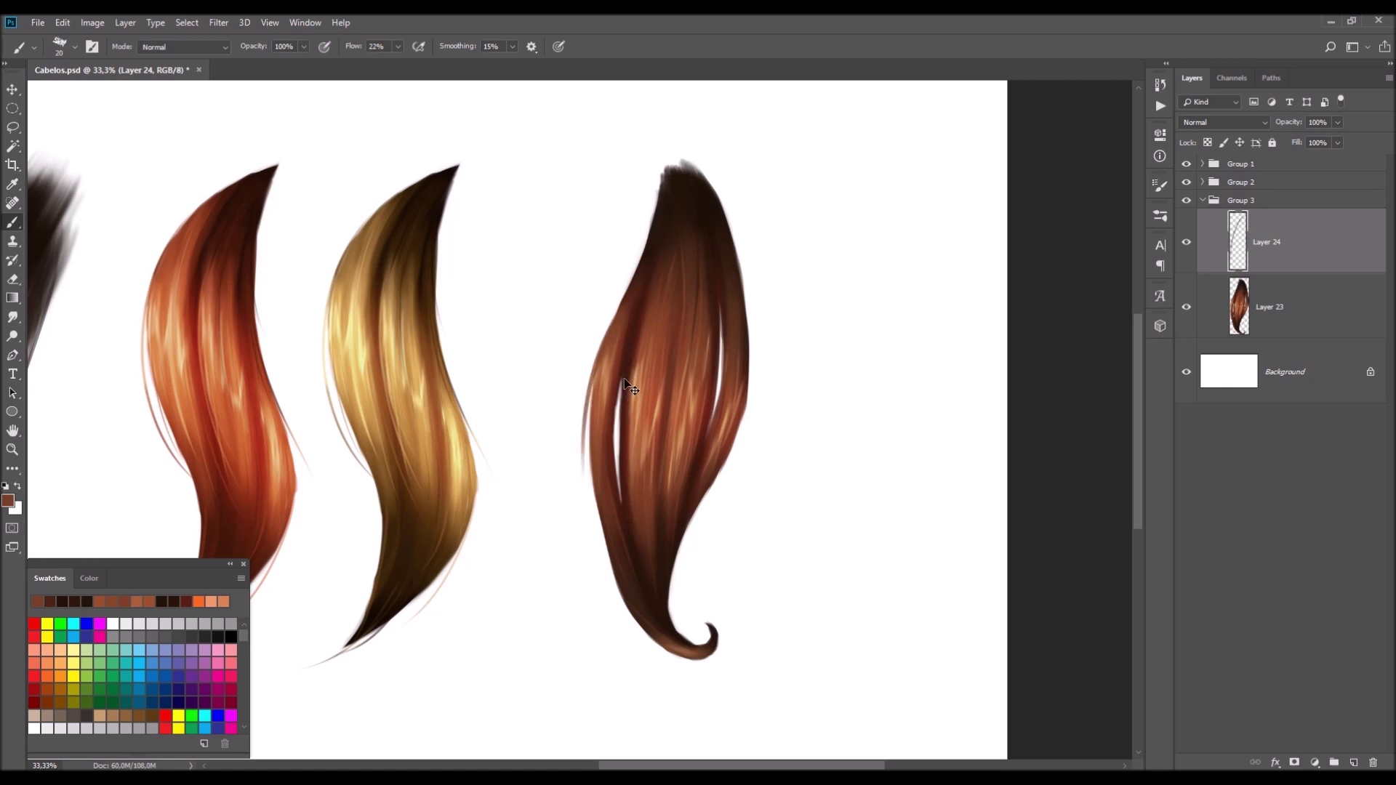
key(ctrl+z)
key(bracketleft)
drag(604, 364, 647, 629)
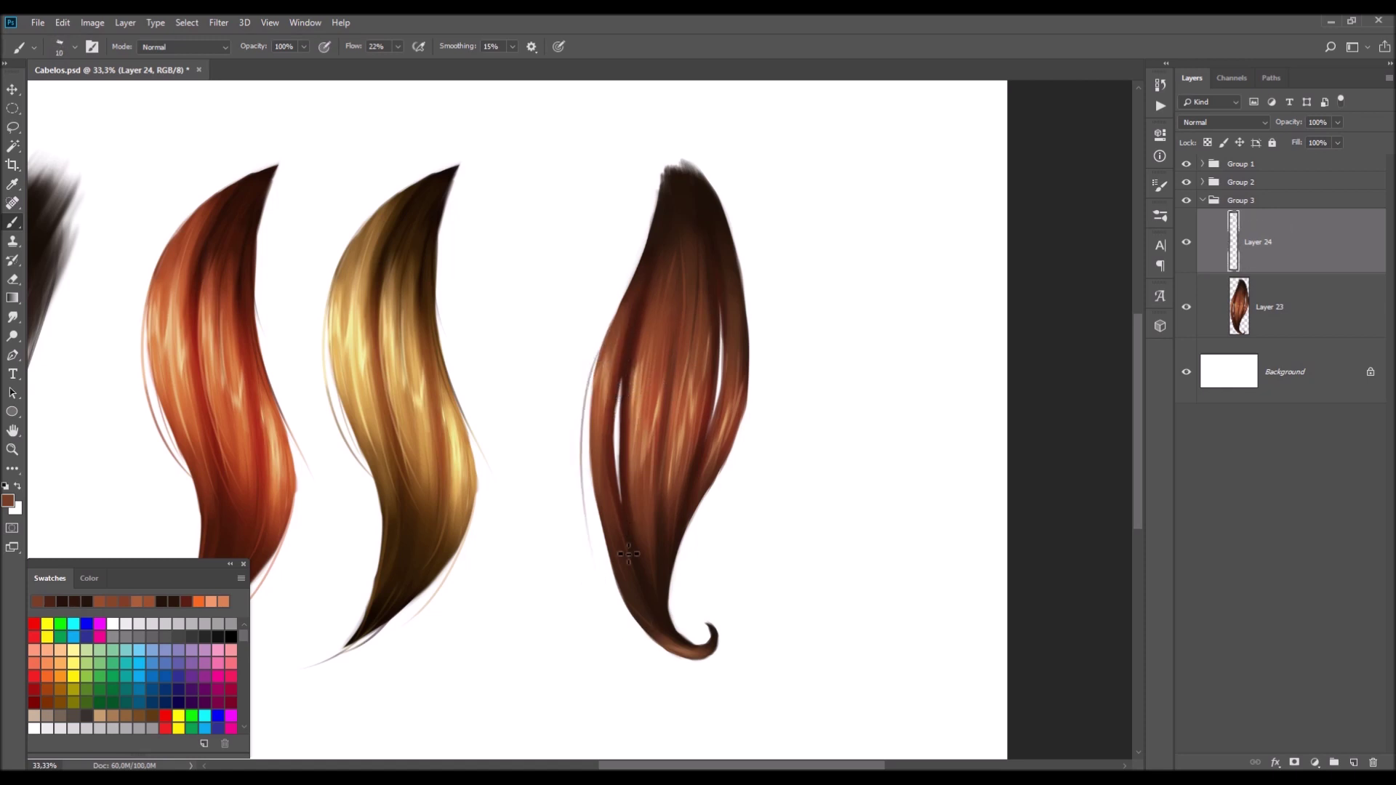
key(ctrl+z)
drag(611, 374, 660, 627)
drag(602, 416, 644, 578)
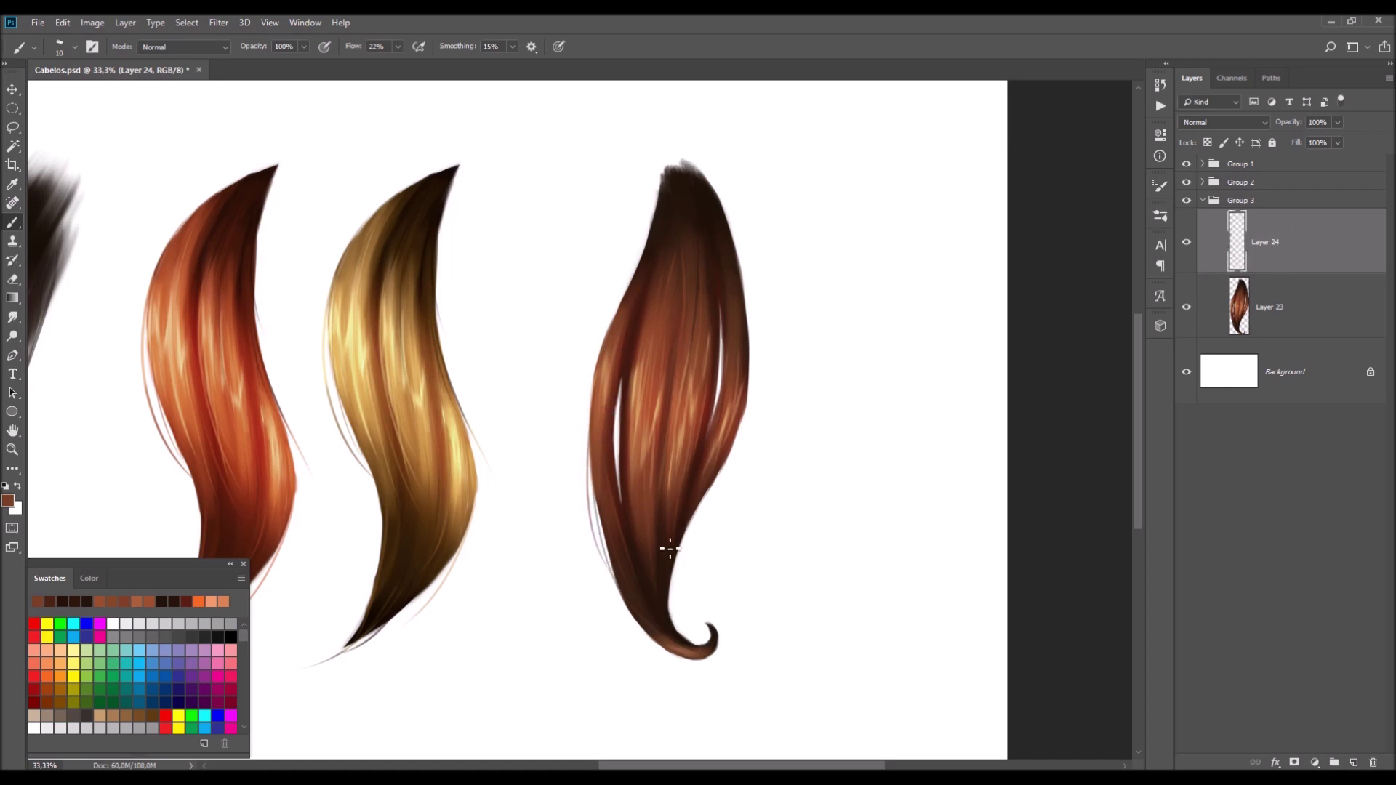
- Paint a dark stroke along the lock's right edge, redoing it until it sits right
drag(734, 432, 680, 582)
key(ctrl+z)
drag(735, 434, 684, 578)
key(ctrl+z)
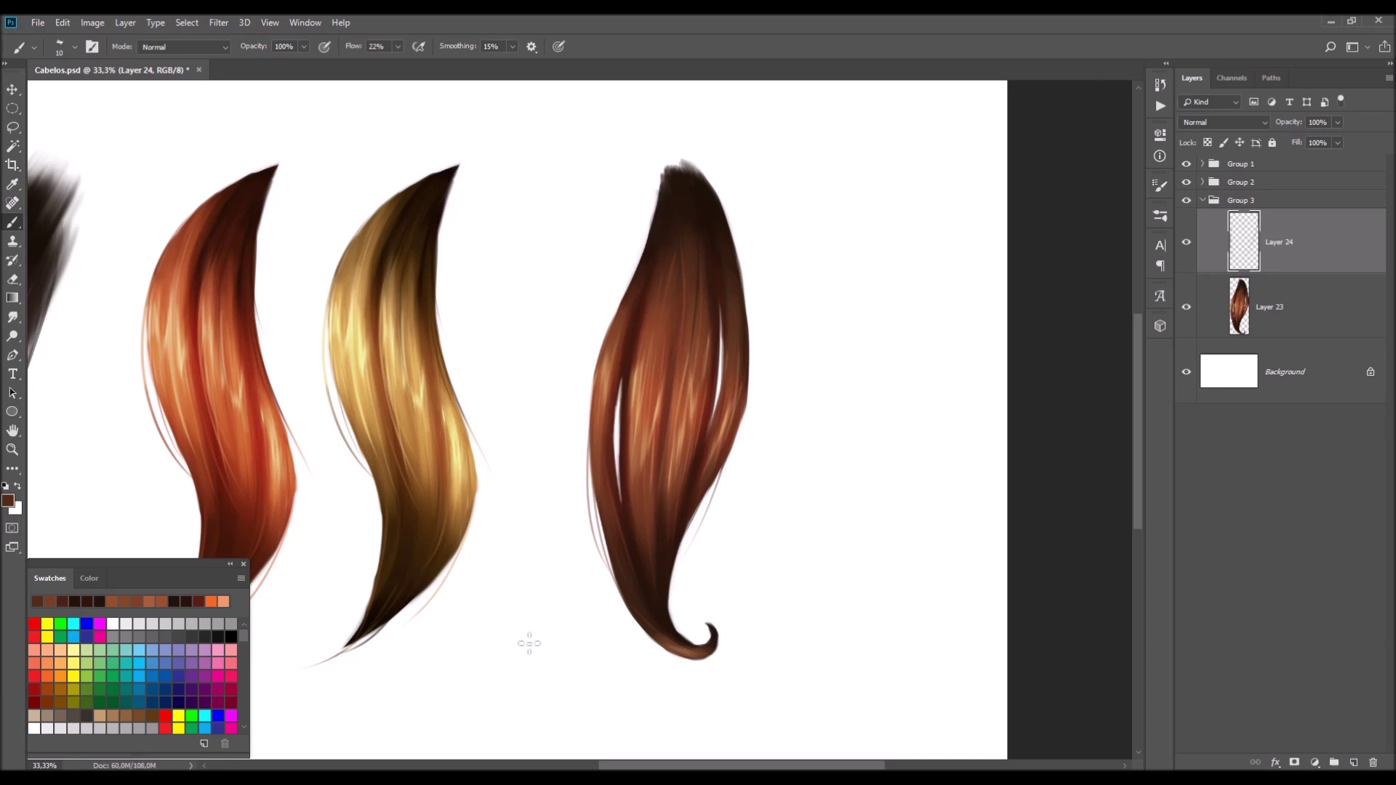
drag(745, 318, 669, 460)
key(ctrl+z)
drag(735, 303, 698, 524)
- Sample hair colours, add a thin dark strand on the lower-left edge, and merge down
alt+click(629, 370)
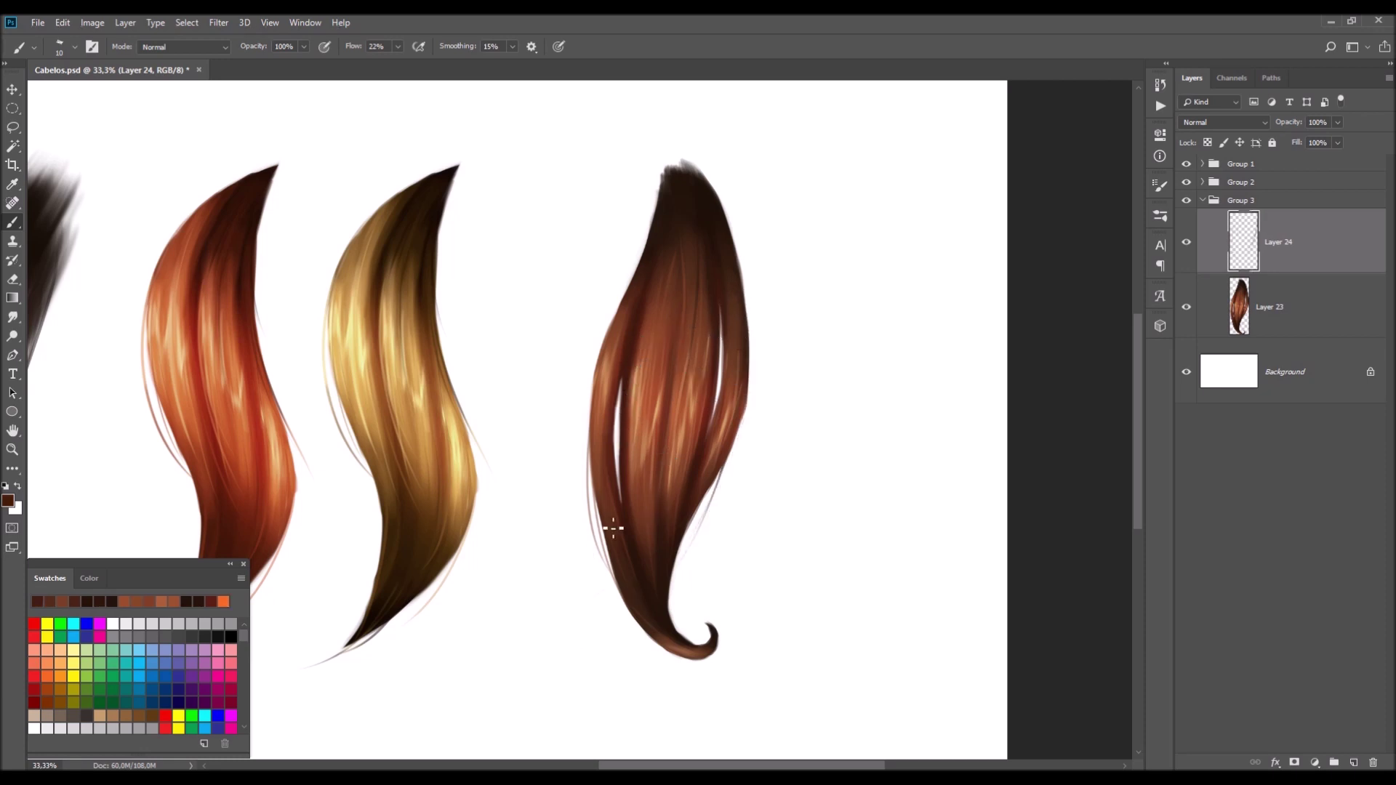
alt+click(639, 423)
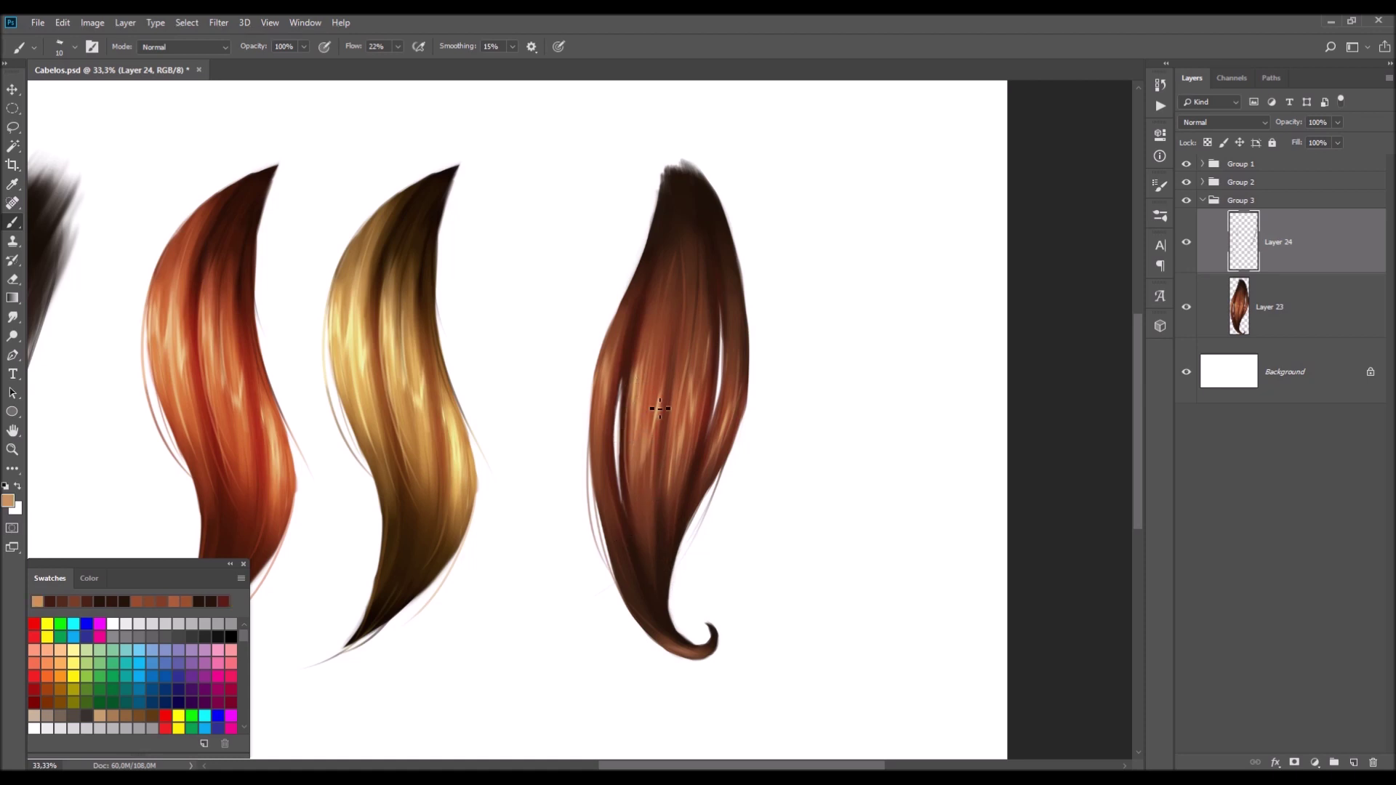
alt+click(680, 356)
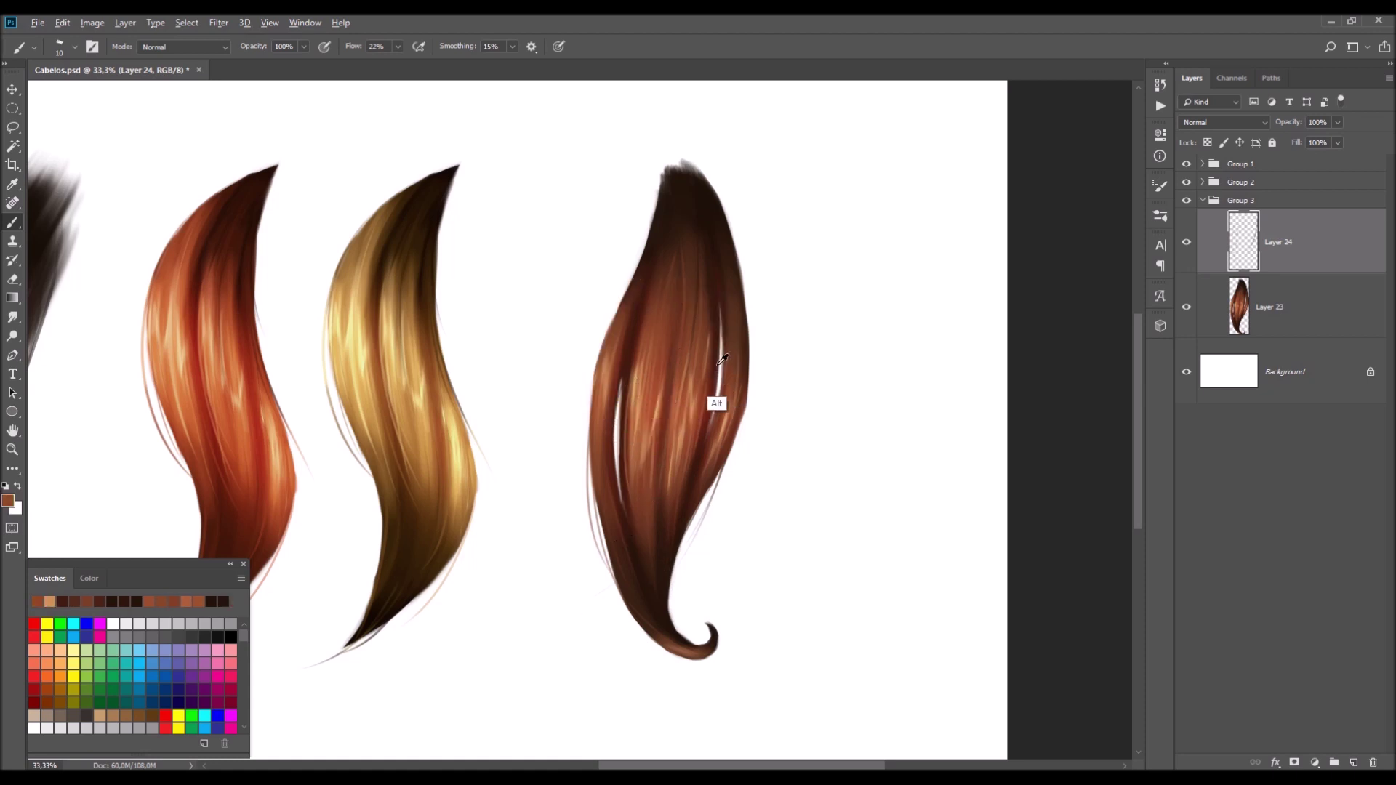
alt+click(716, 398)
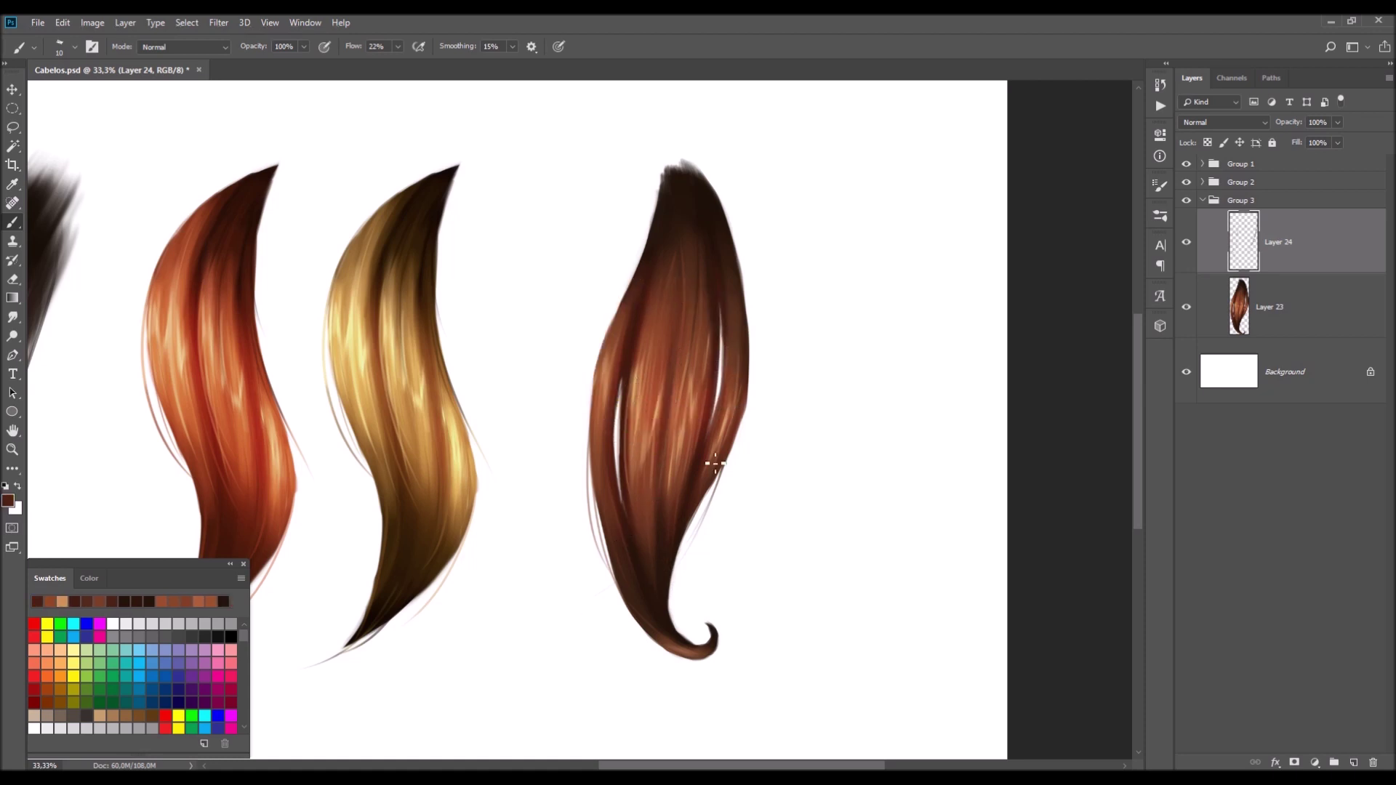
alt+click(654, 264)
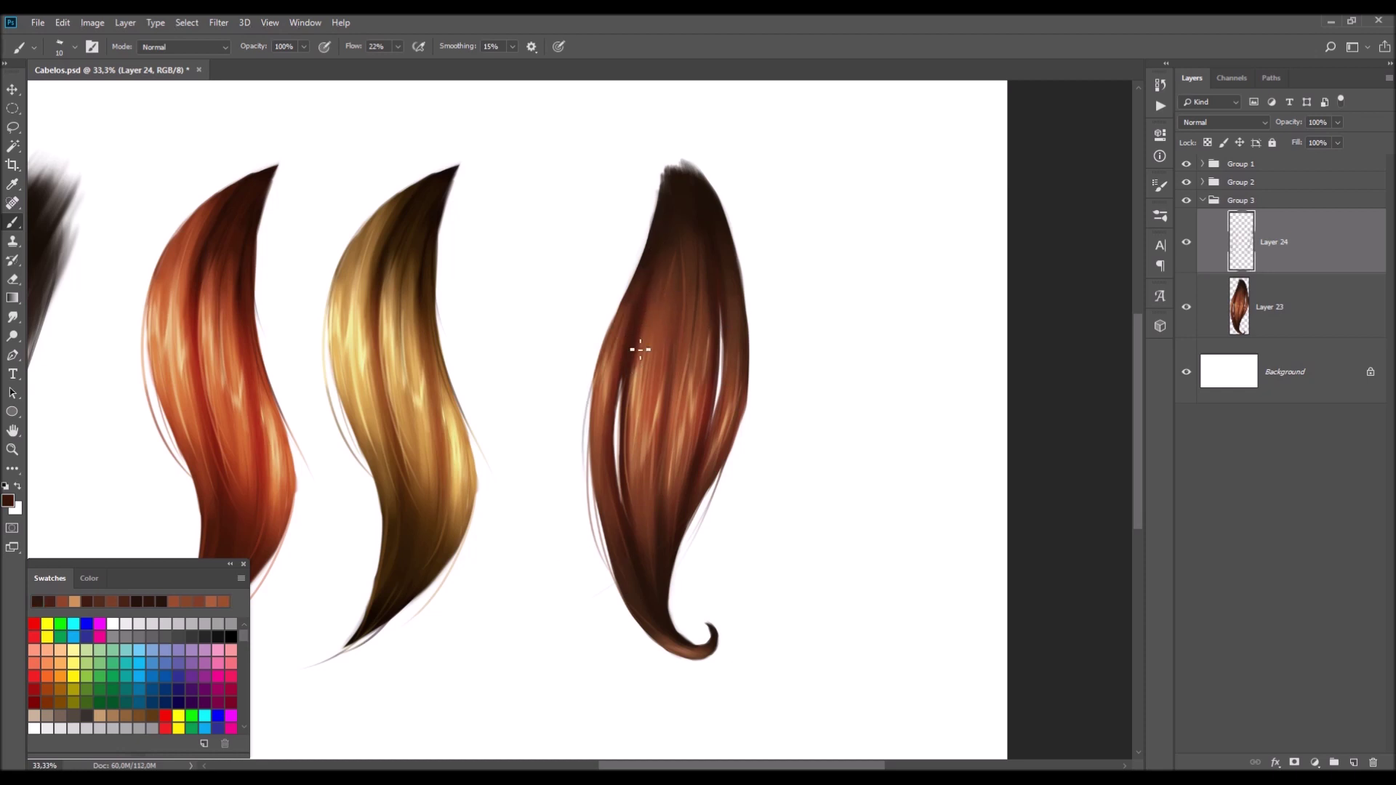
drag(634, 596, 711, 665)
alt+click(646, 350)
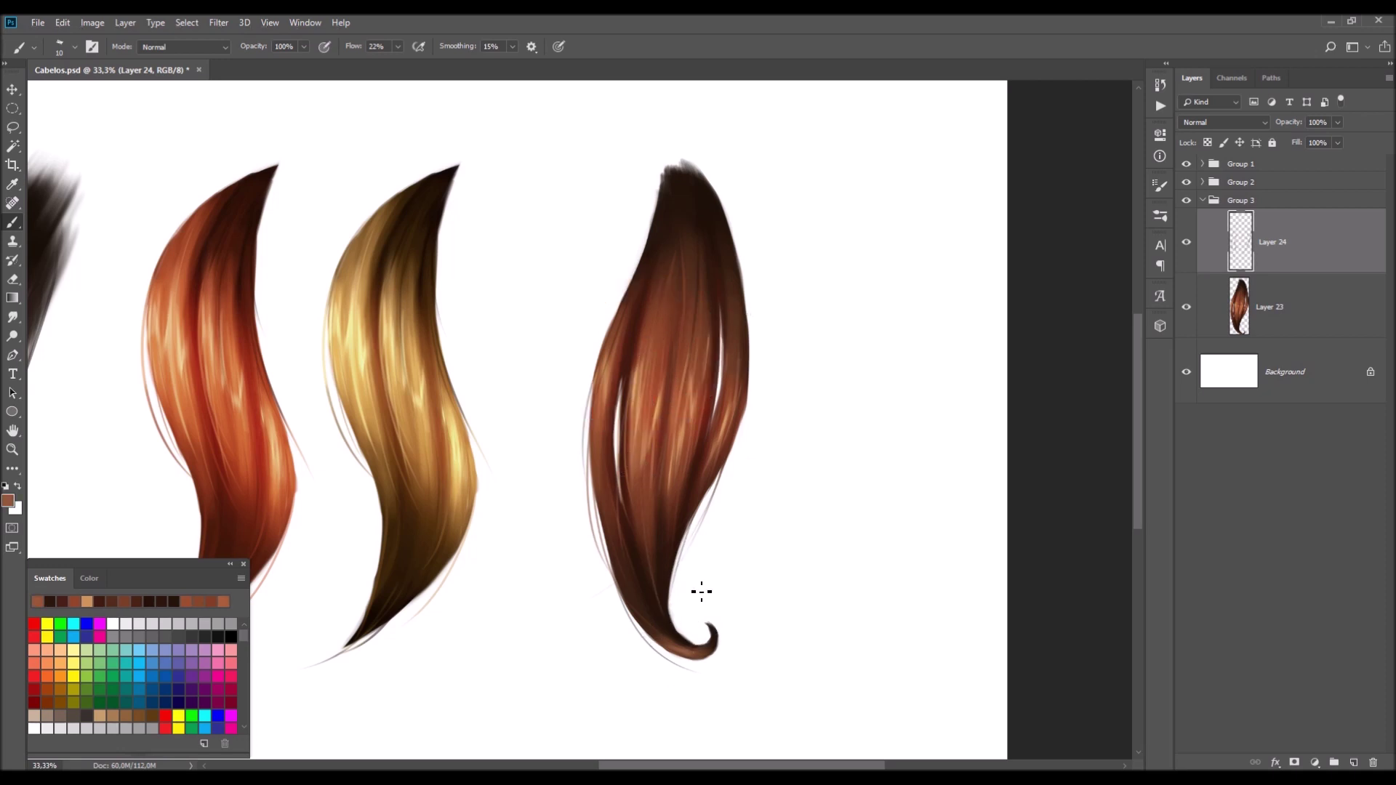
alt+click(727, 251)
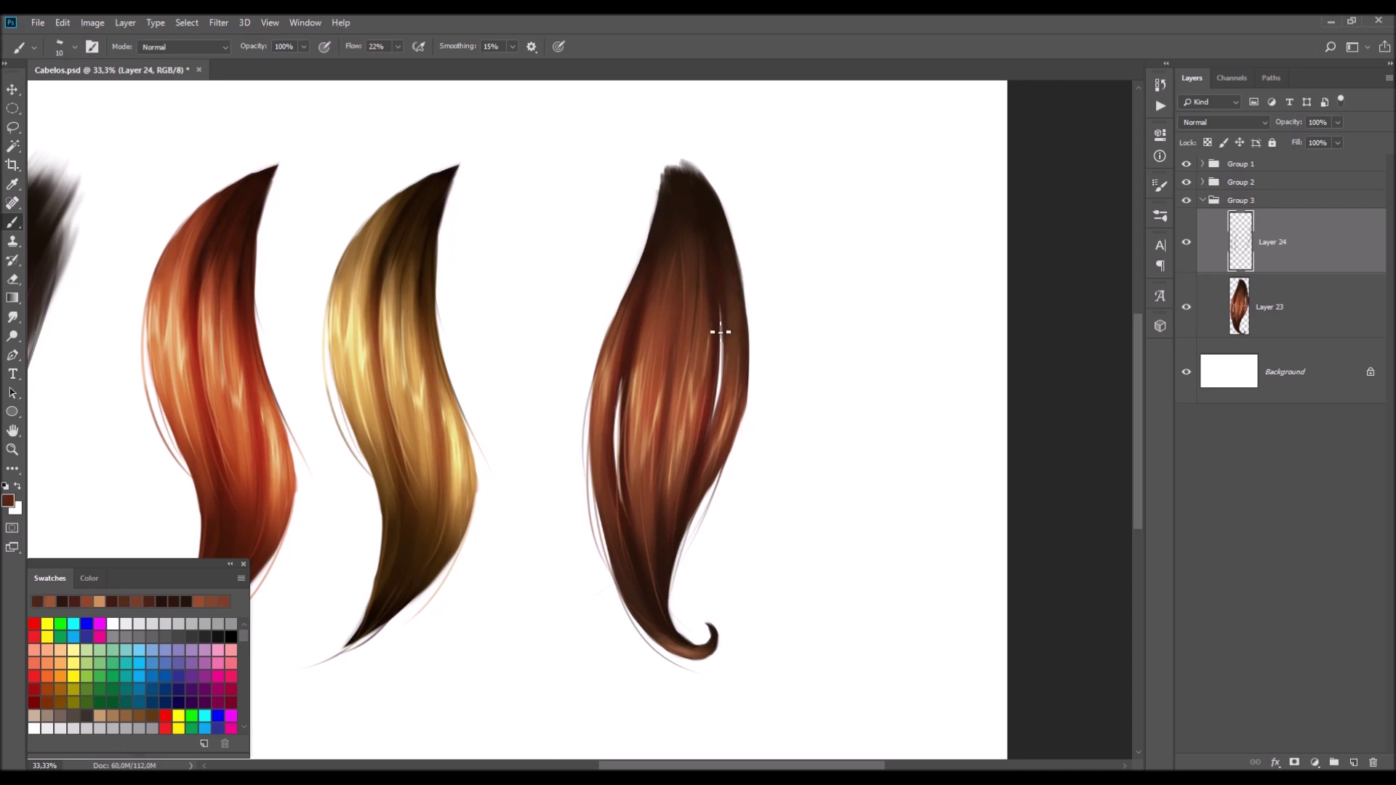
alt+click(702, 367)
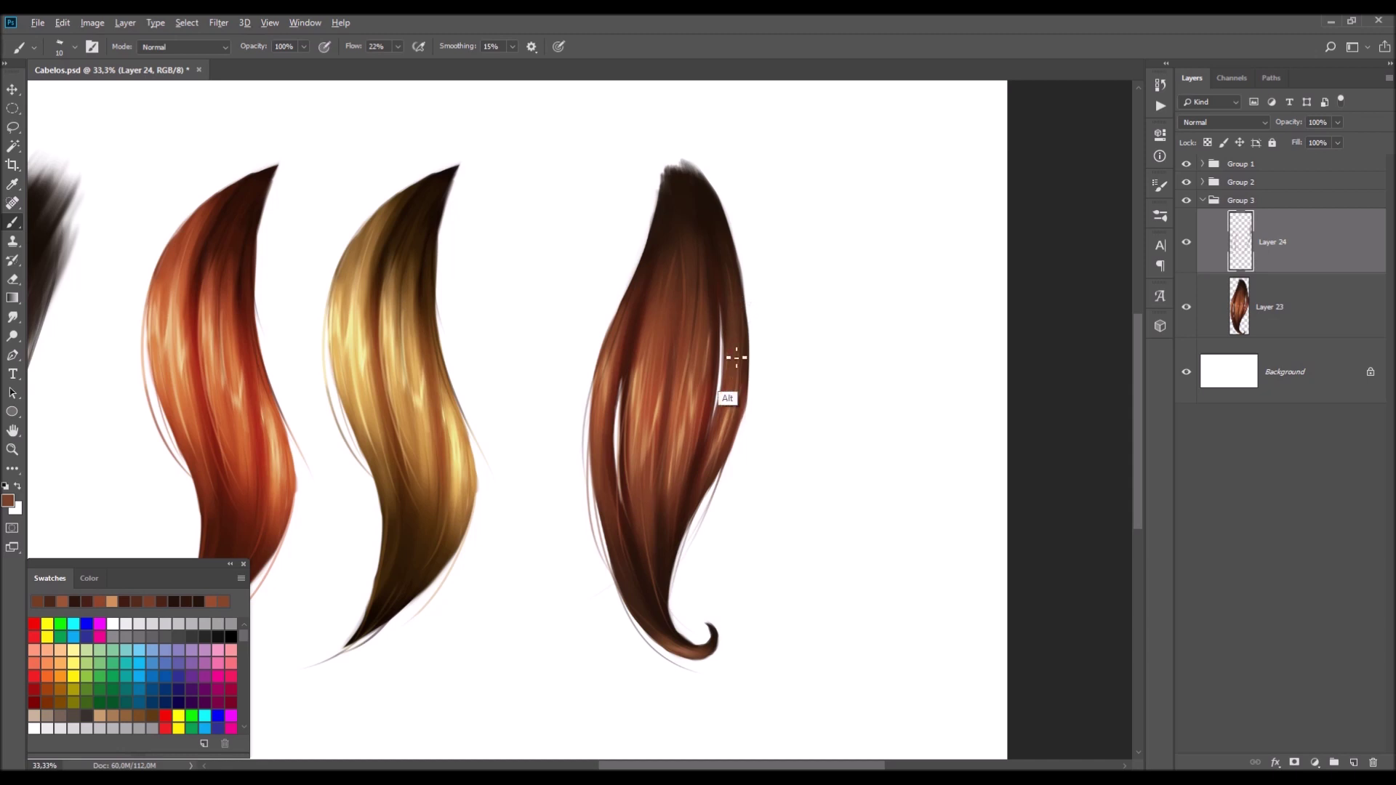
alt+click(736, 440)
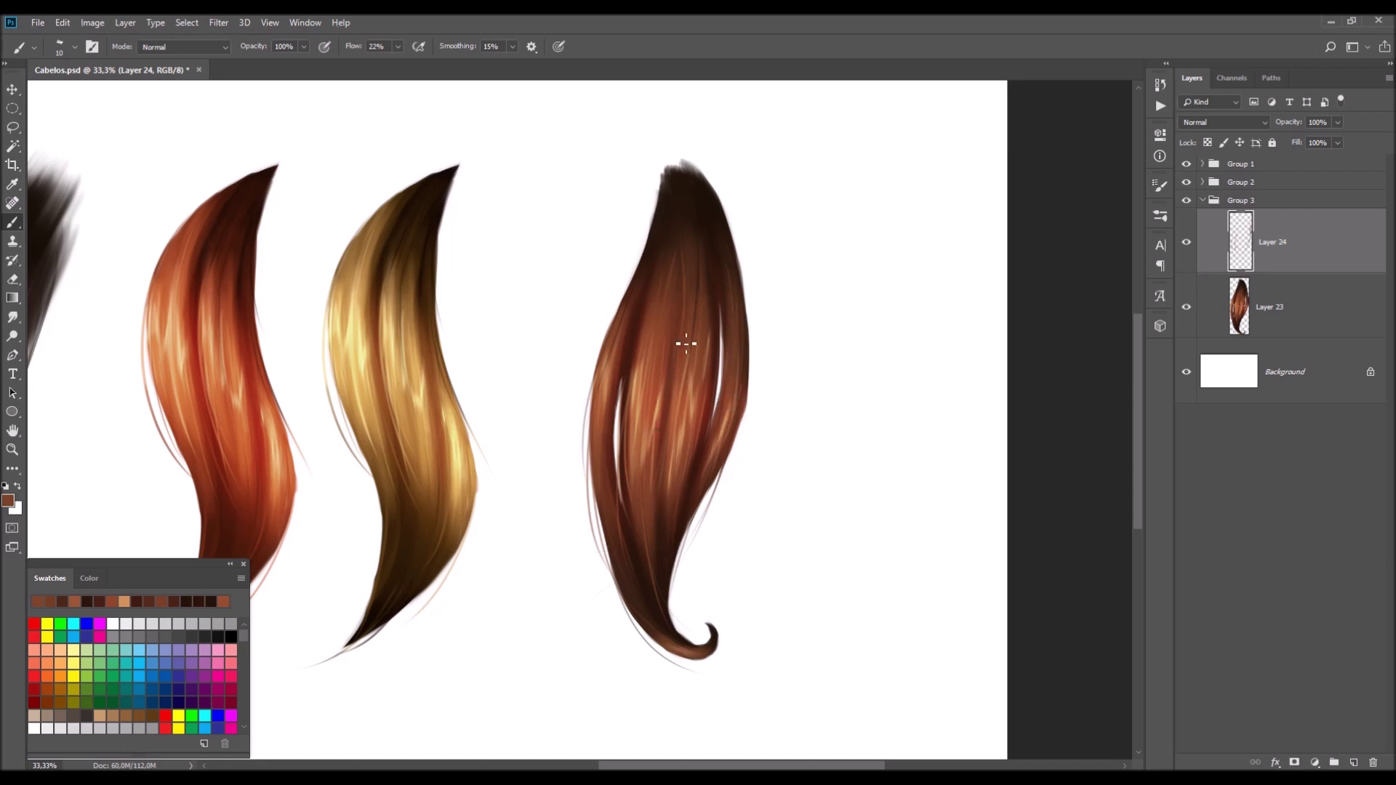
alt+click(658, 385)
alt+click(660, 412)
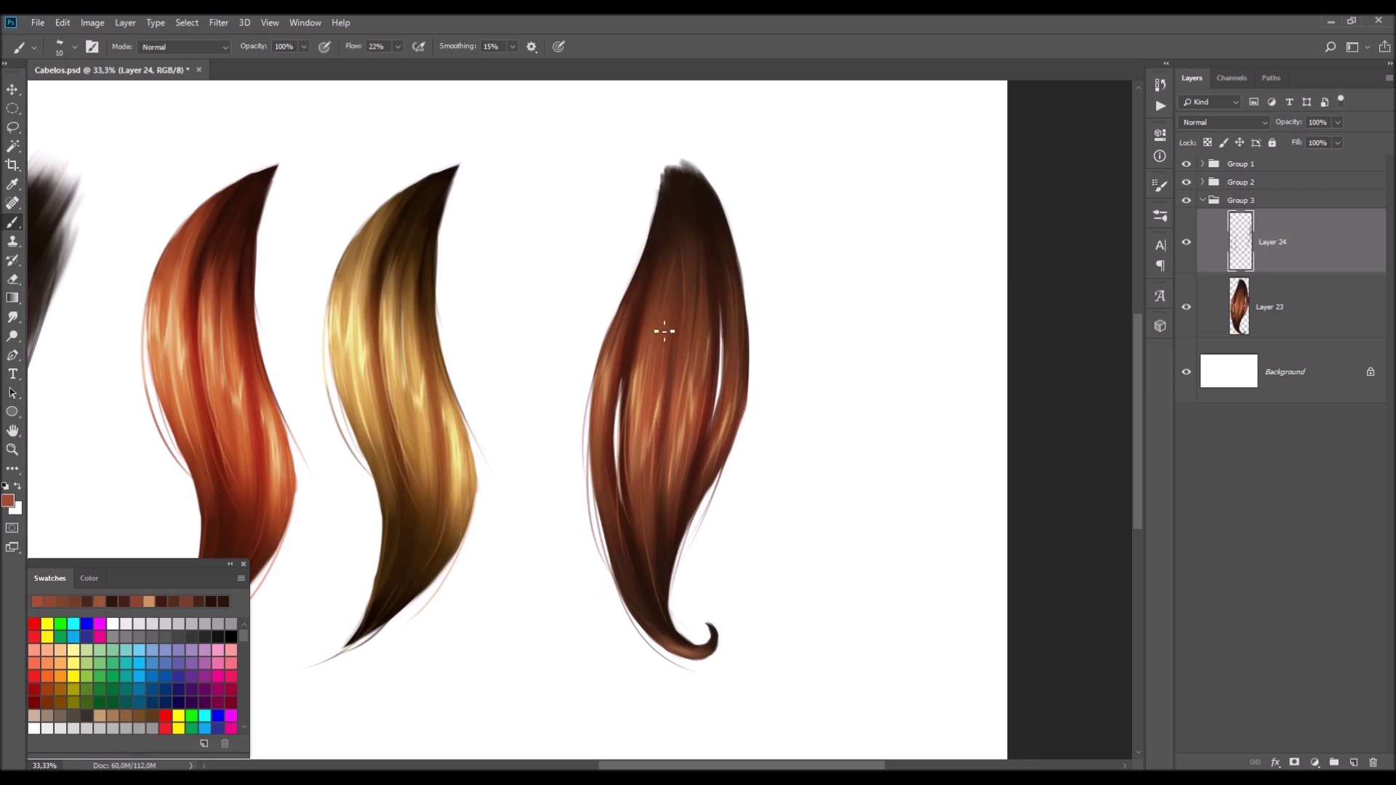
key(ctrl+e)
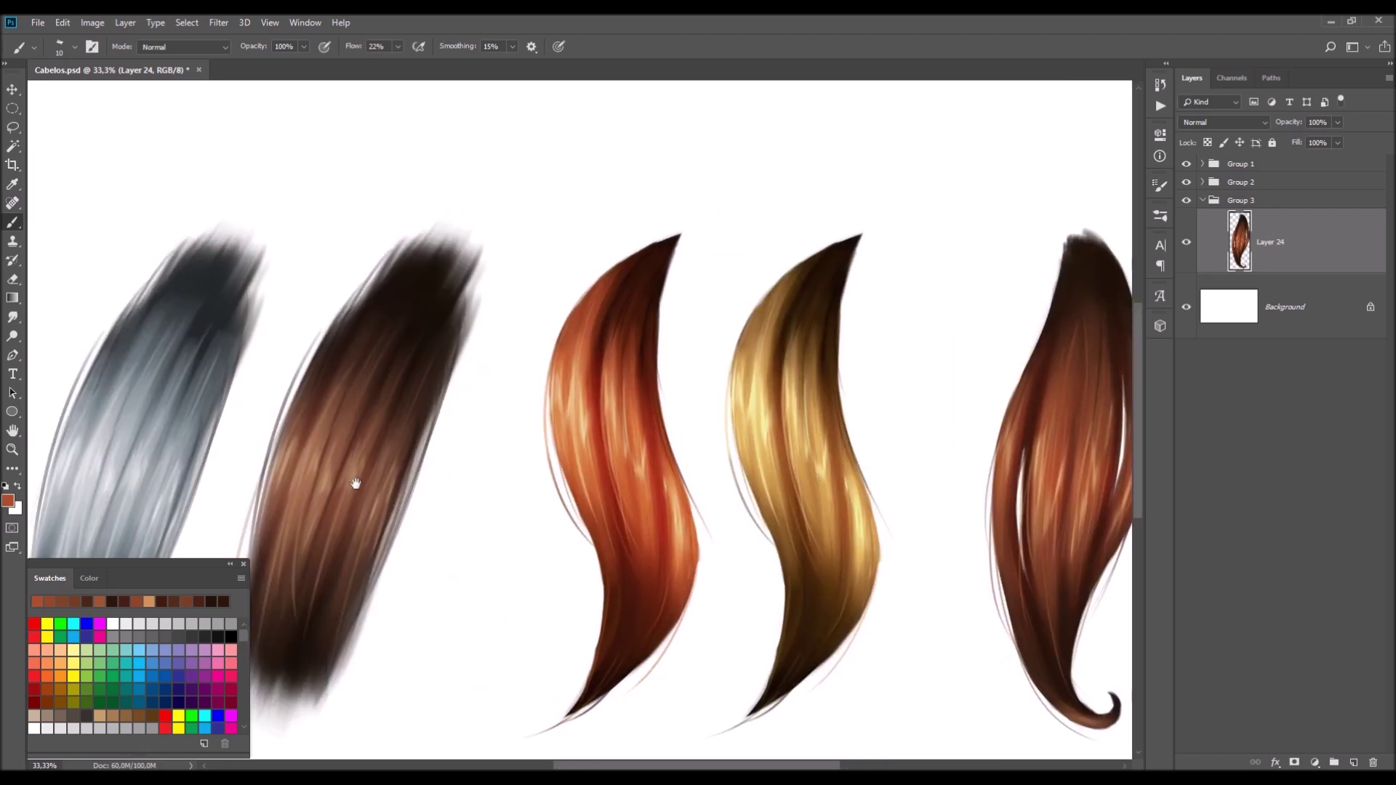
- Shift the lock's hue to about -95 in Hue/Saturation, turning it purple
mouse_move(351, 418)
mouse_down()
mouse_move(655, 389)
mouse_move(552, 435)
mouse_move(588, 439)
mouse_up()
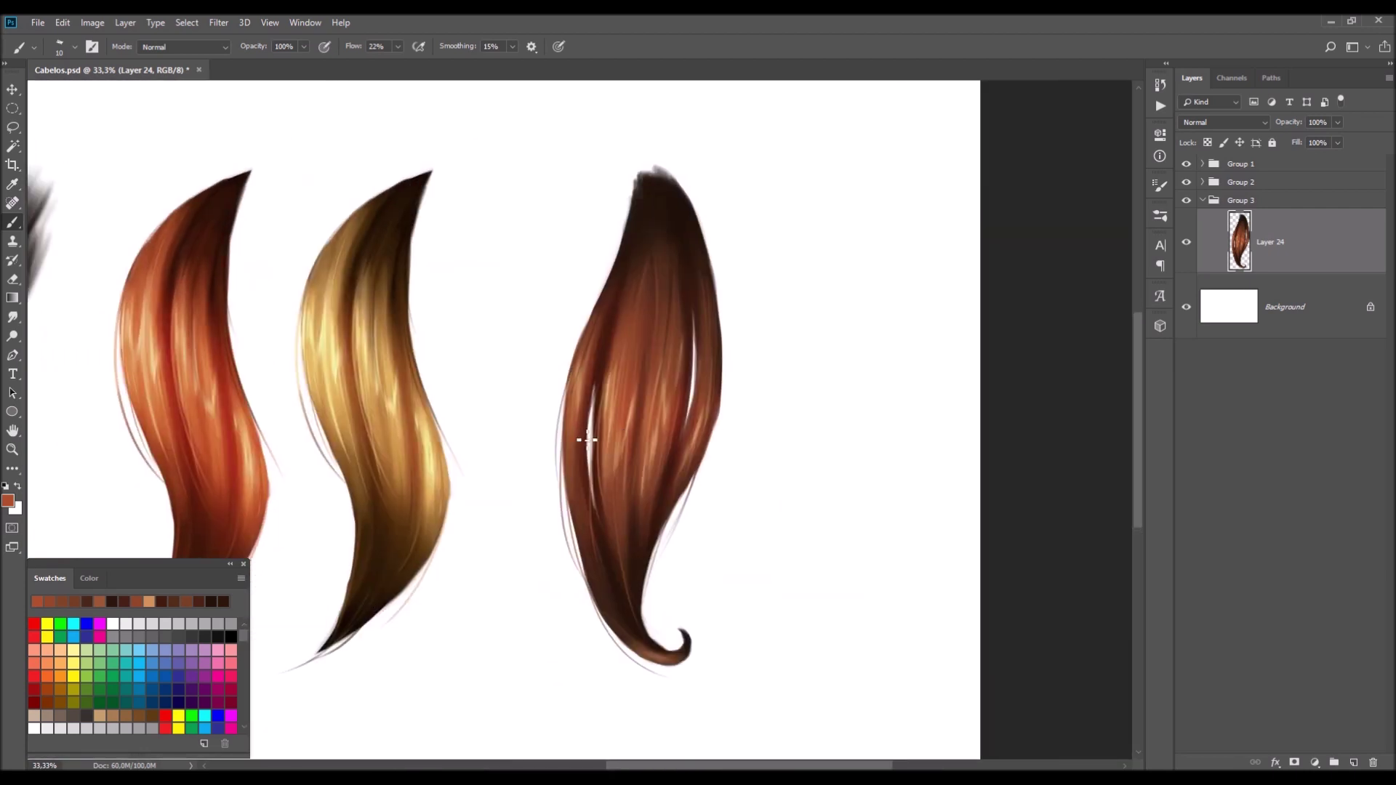
key(ctrl+u)
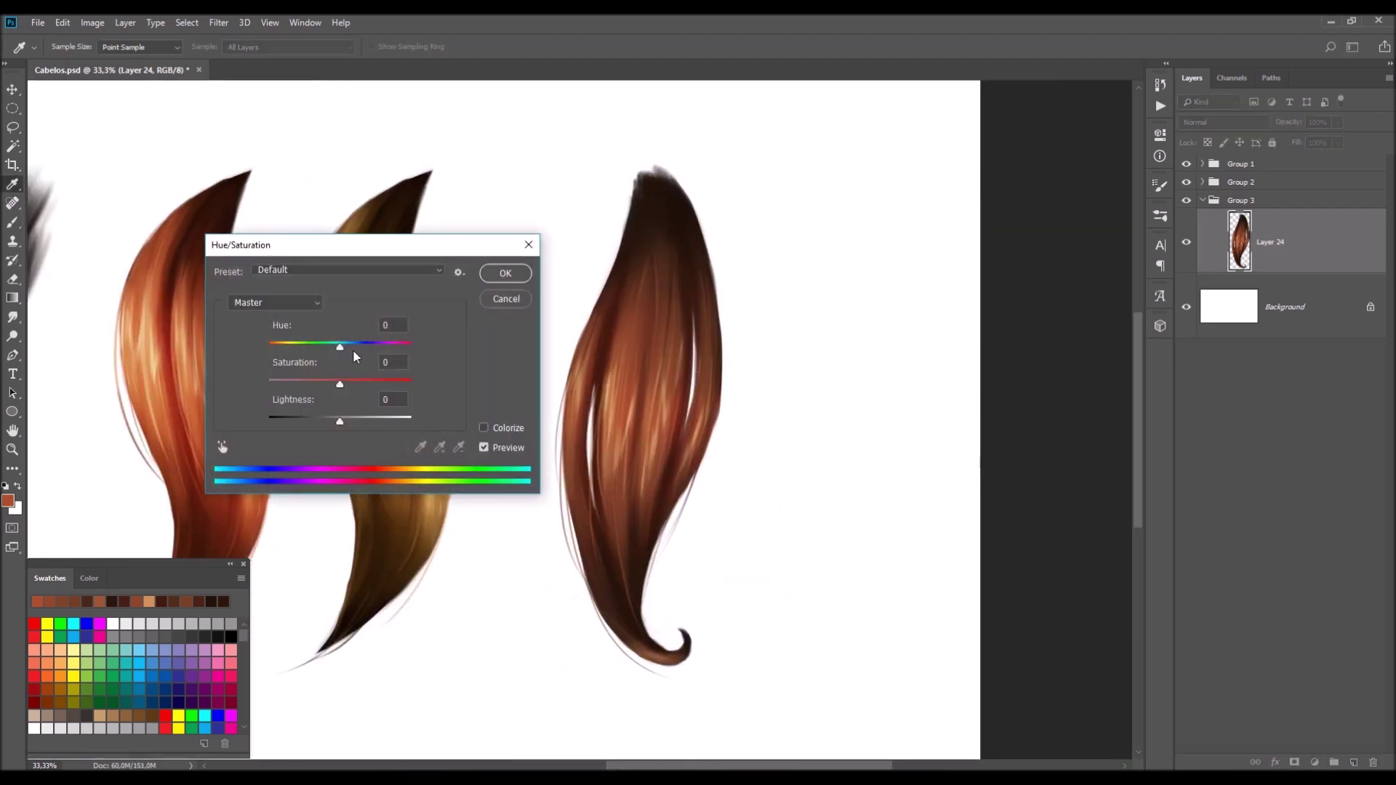
mouse_move(341, 346)
mouse_down()
mouse_move(294, 346)
mouse_move(327, 384)
mouse_up()
click(525, 274)
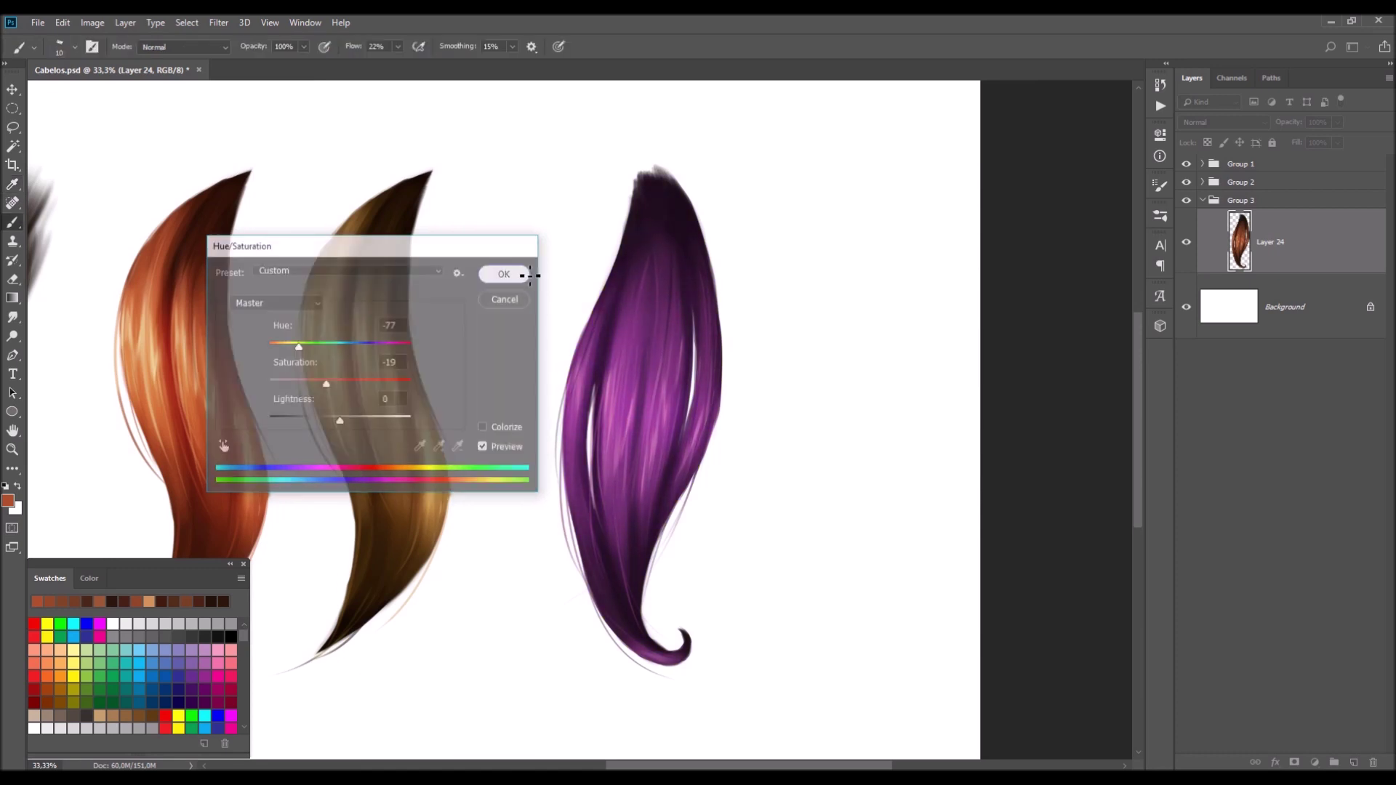
- Increase the purple lock's contrast in Levels by moving black and white inputs inward
key(ctrl+l)
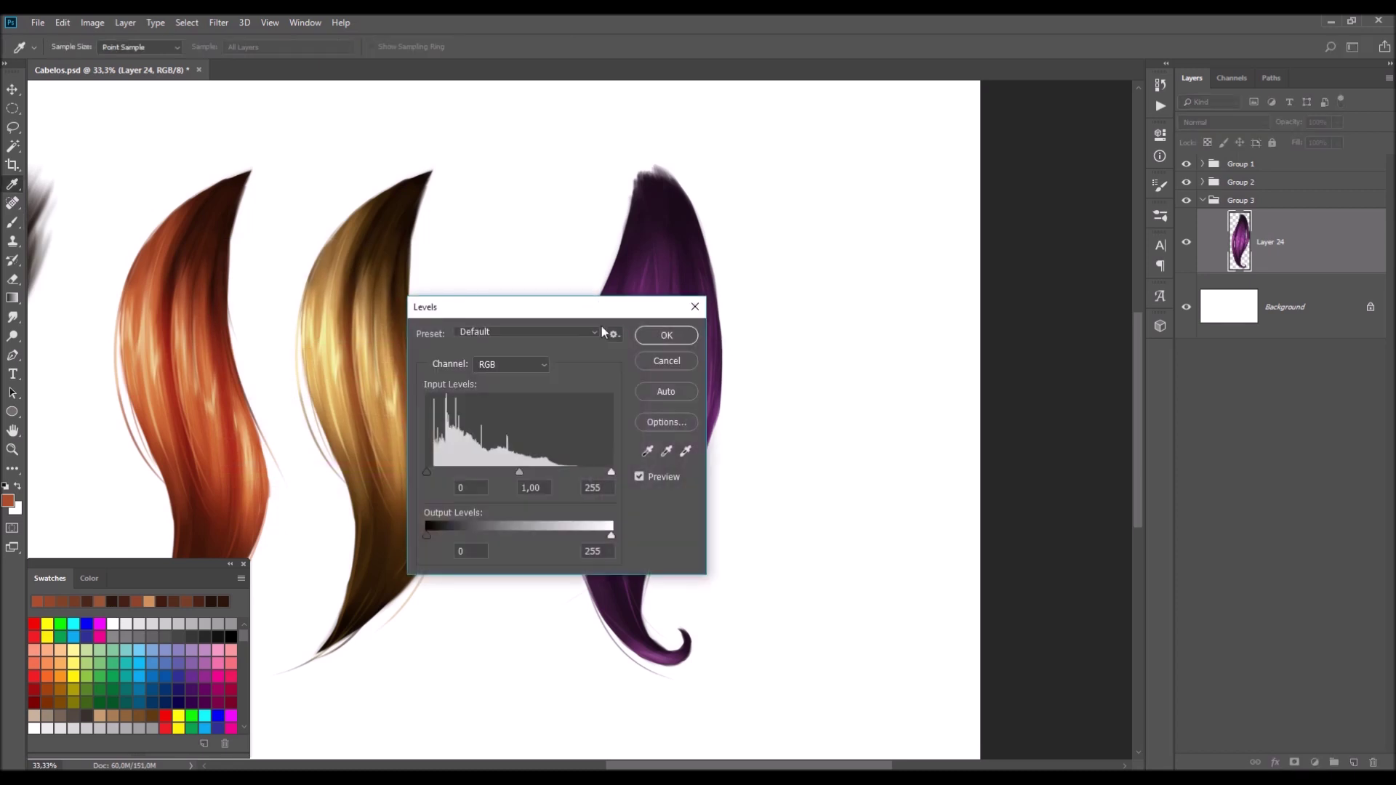
drag(573, 312, 384, 283)
drag(424, 443, 397, 443)
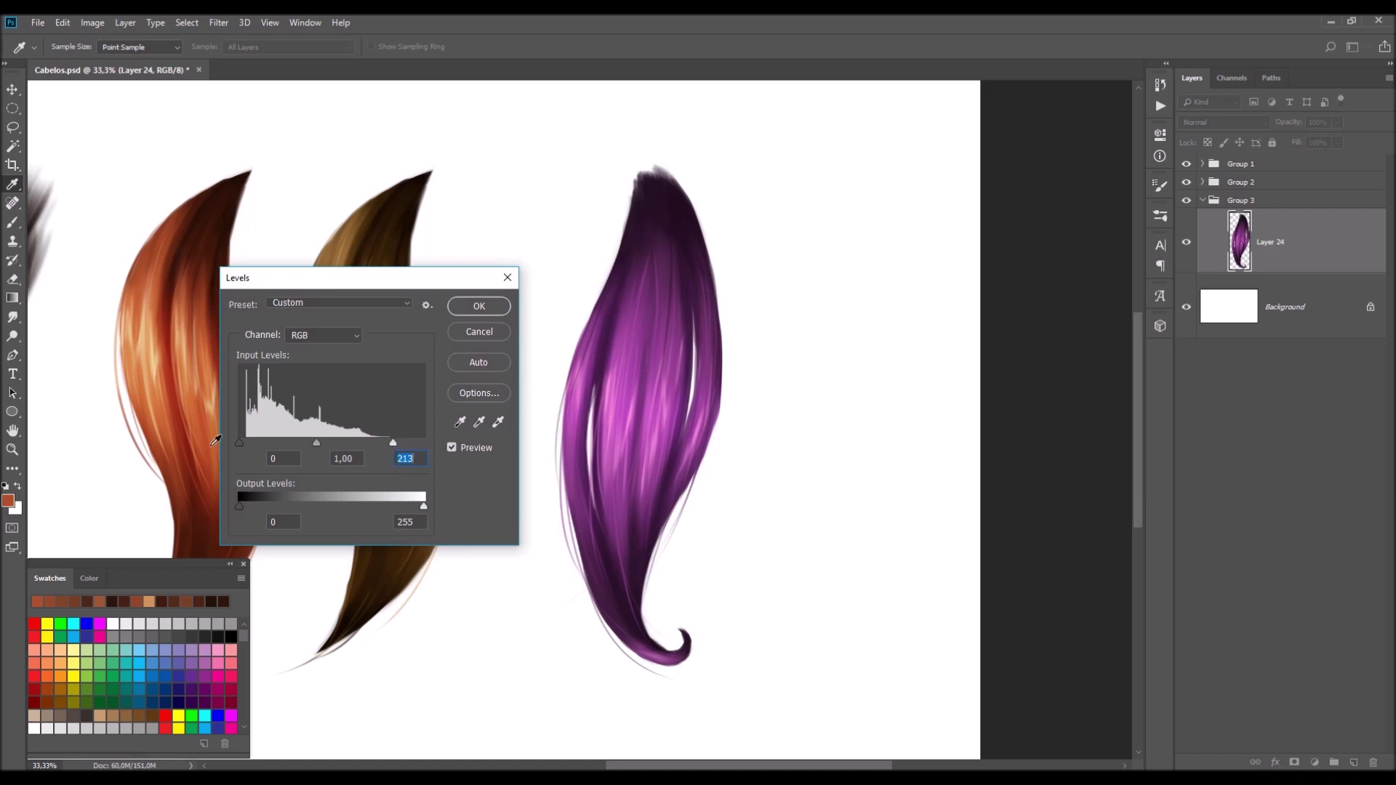
drag(240, 444, 251, 444)
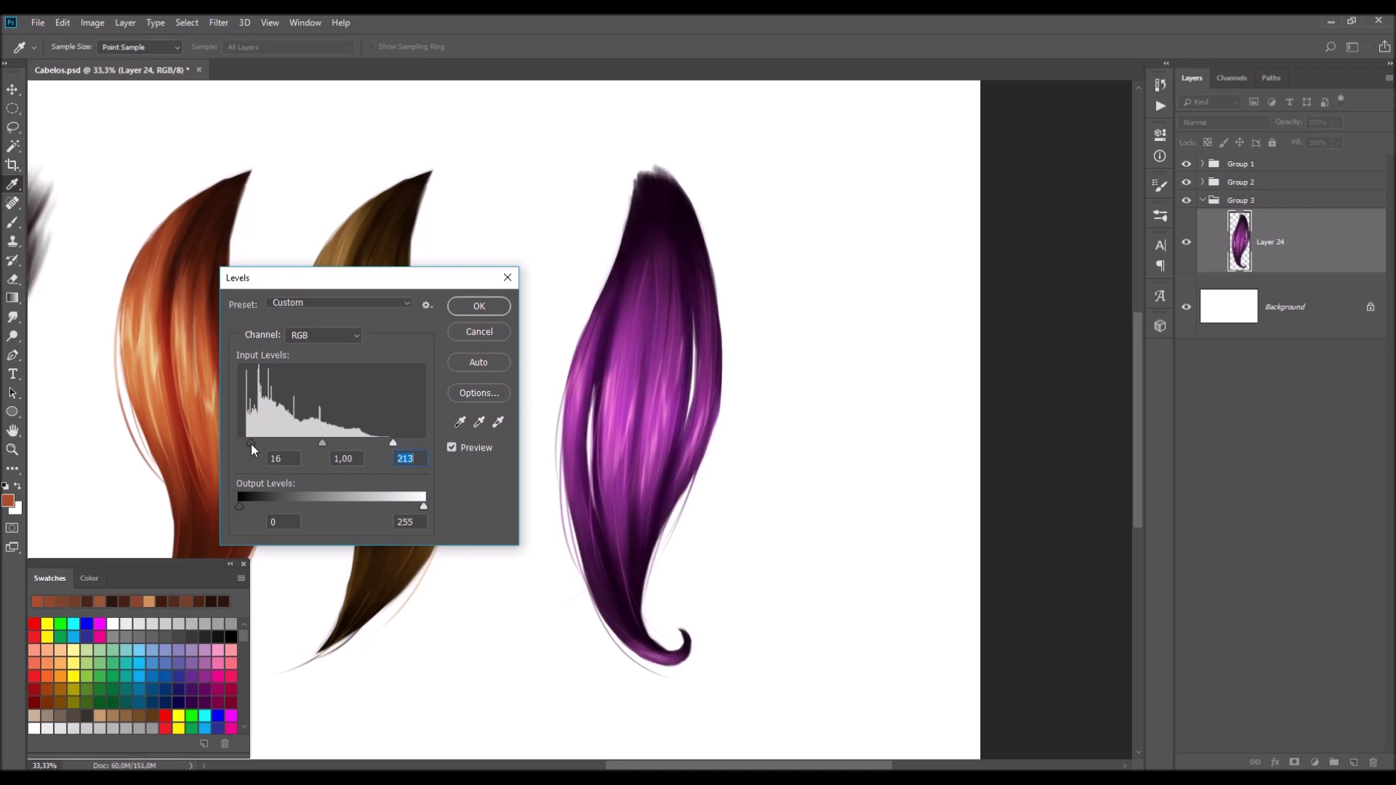
click(492, 312)
- Nudge the purple lock's hue toward pink and slightly lower its saturation
key(ctrl+u)
drag(339, 346, 351, 347)
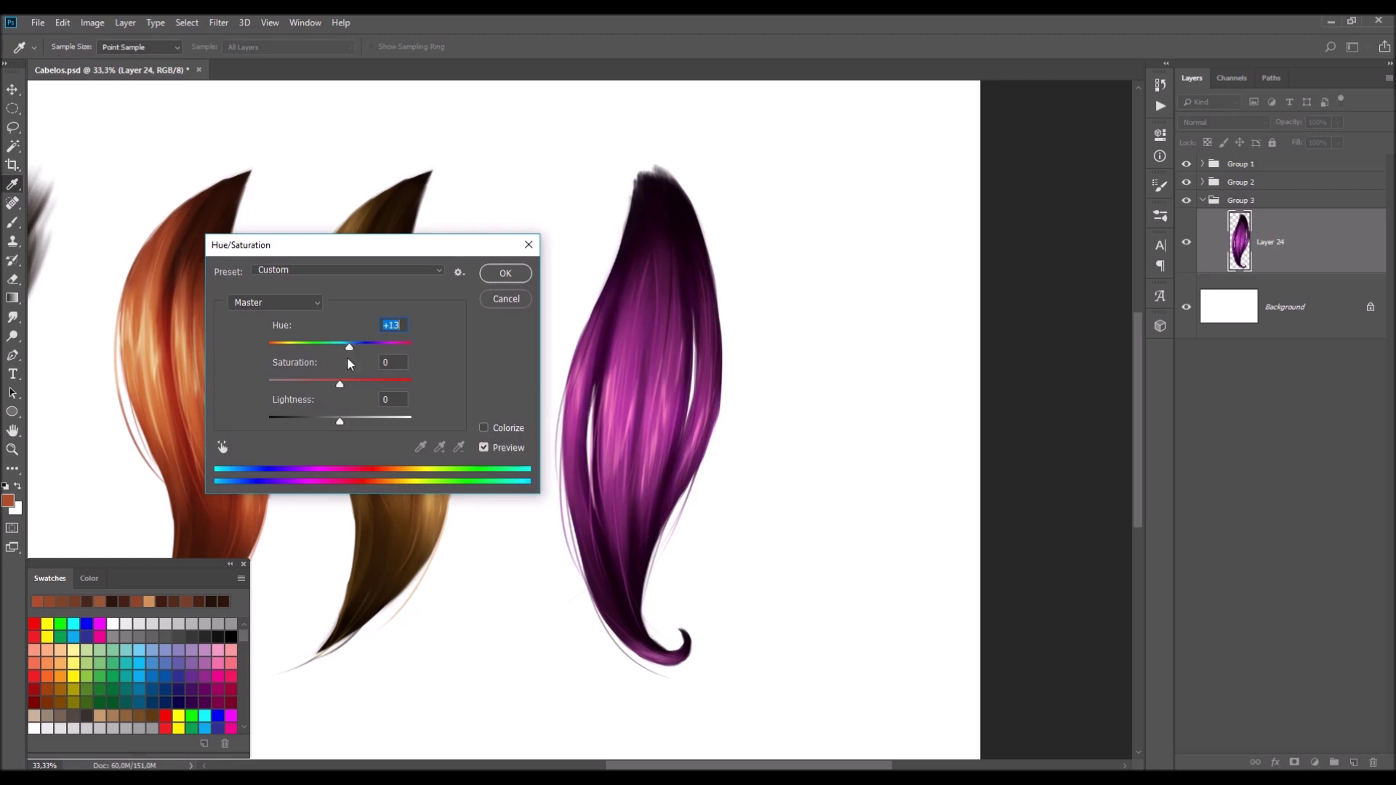
drag(337, 383, 334, 387)
click(507, 274)
- Alt-drag a copy of the purple lock to its right and shift its hue to blue
key(v)
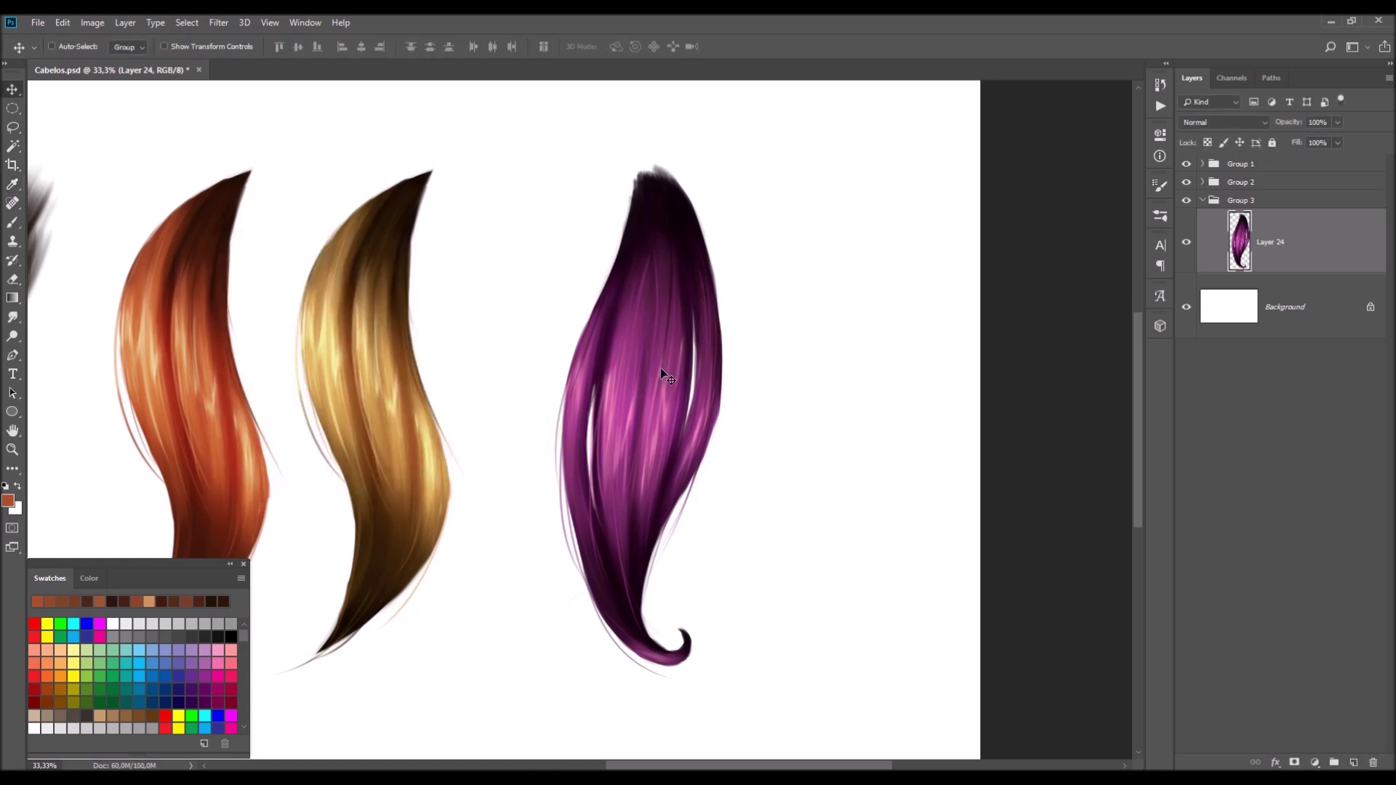
drag(677, 374, 880, 373)
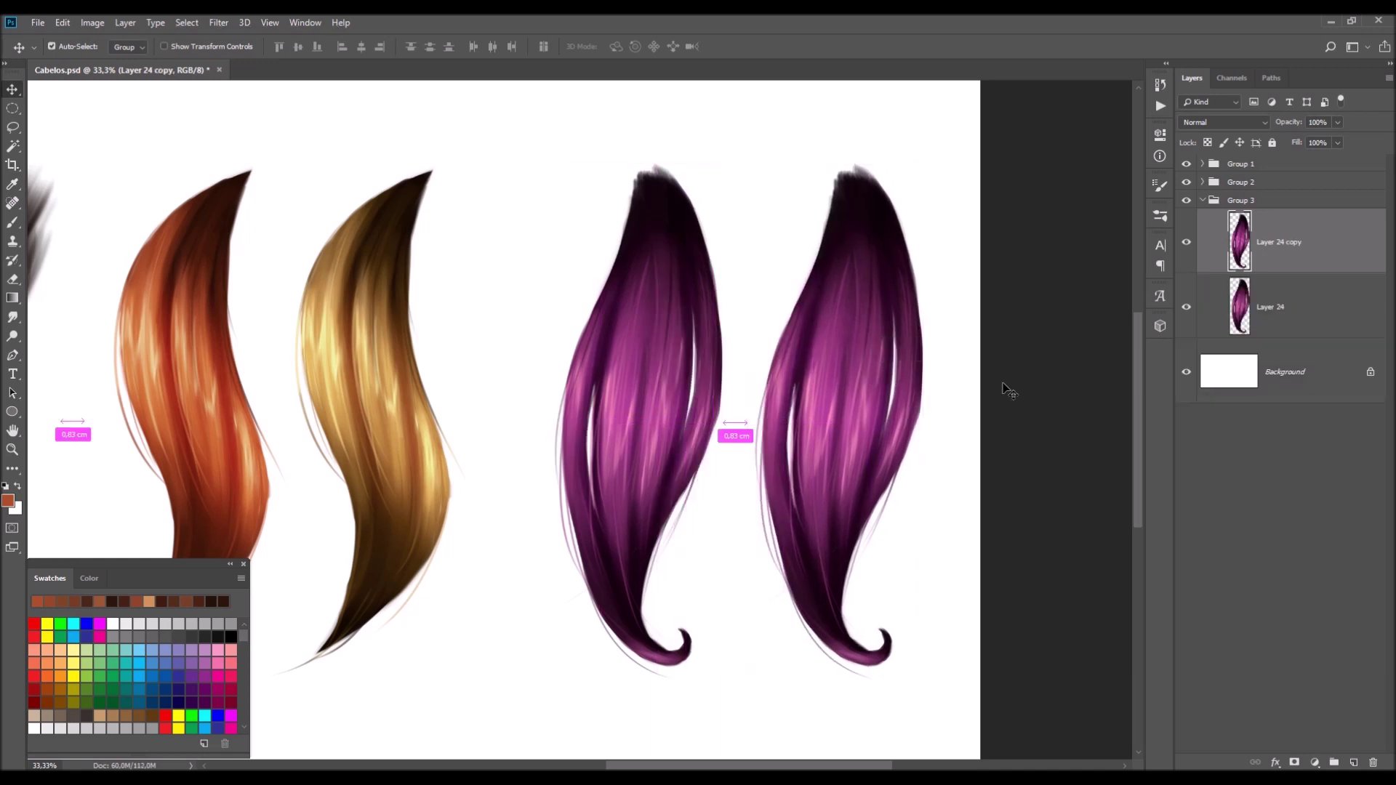
key(ctrl+u)
mouse_move(339, 347)
mouse_down()
mouse_move(369, 353)
mouse_move(291, 347)
mouse_up()
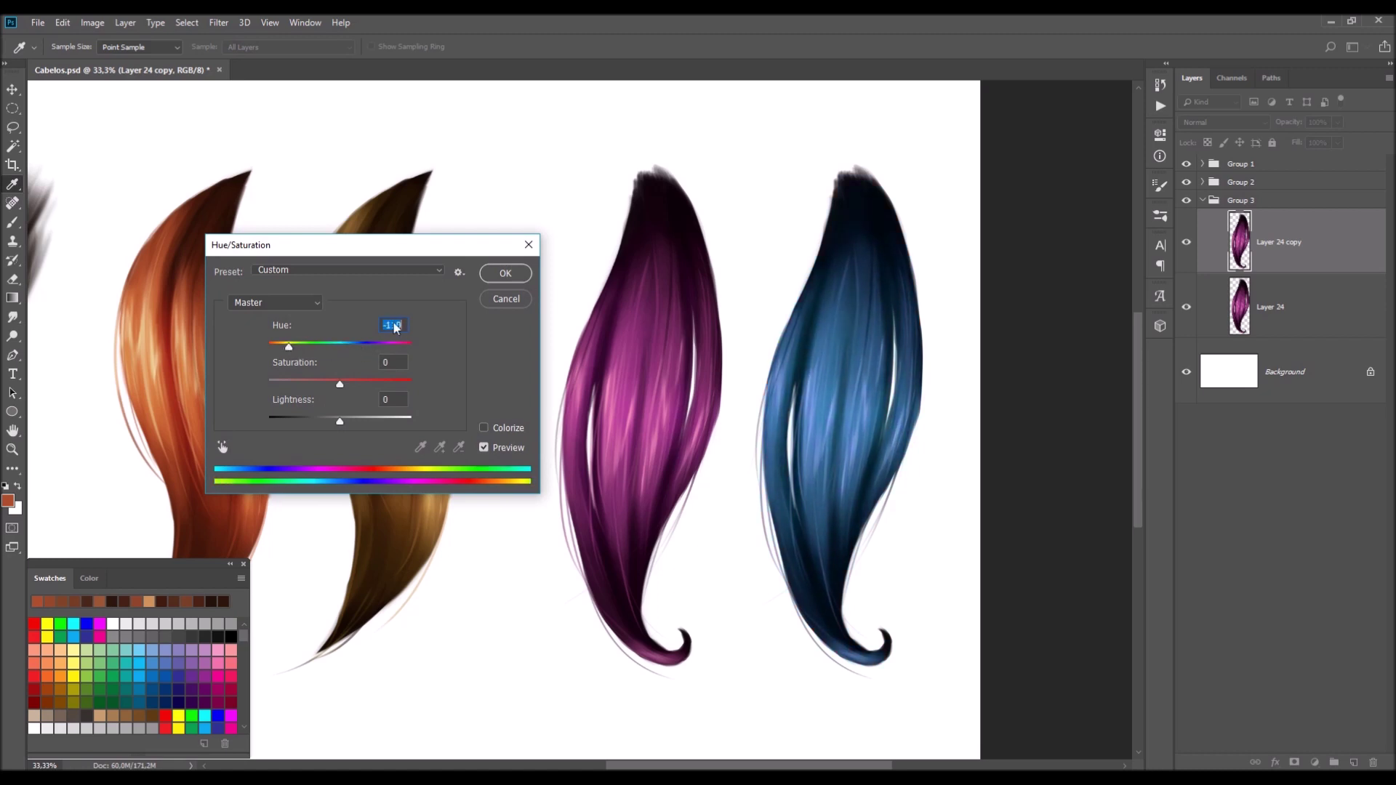
click(505, 272)
- Brighten the blue copy's highlights by moving the Levels white input slider left
key(ctrl+l)
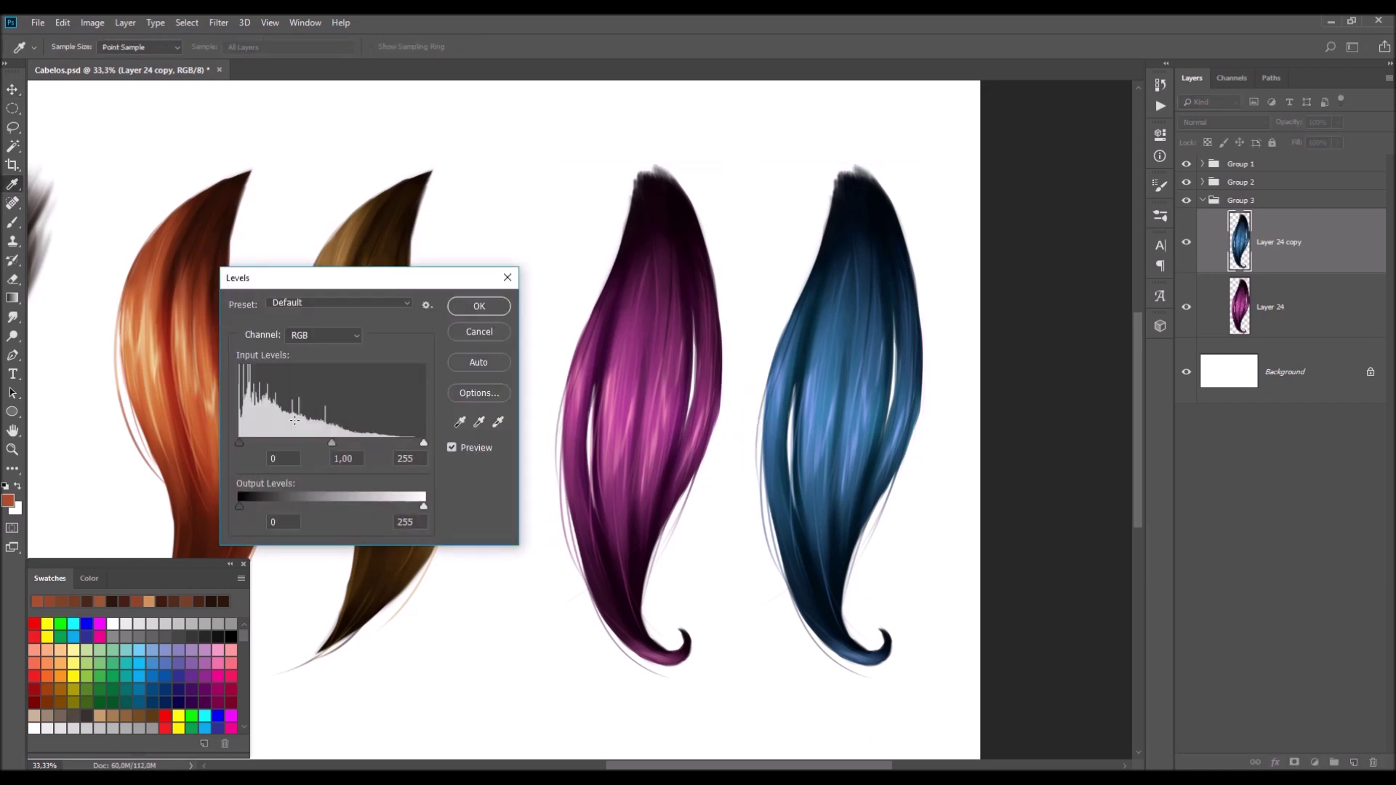
drag(424, 443, 361, 443)
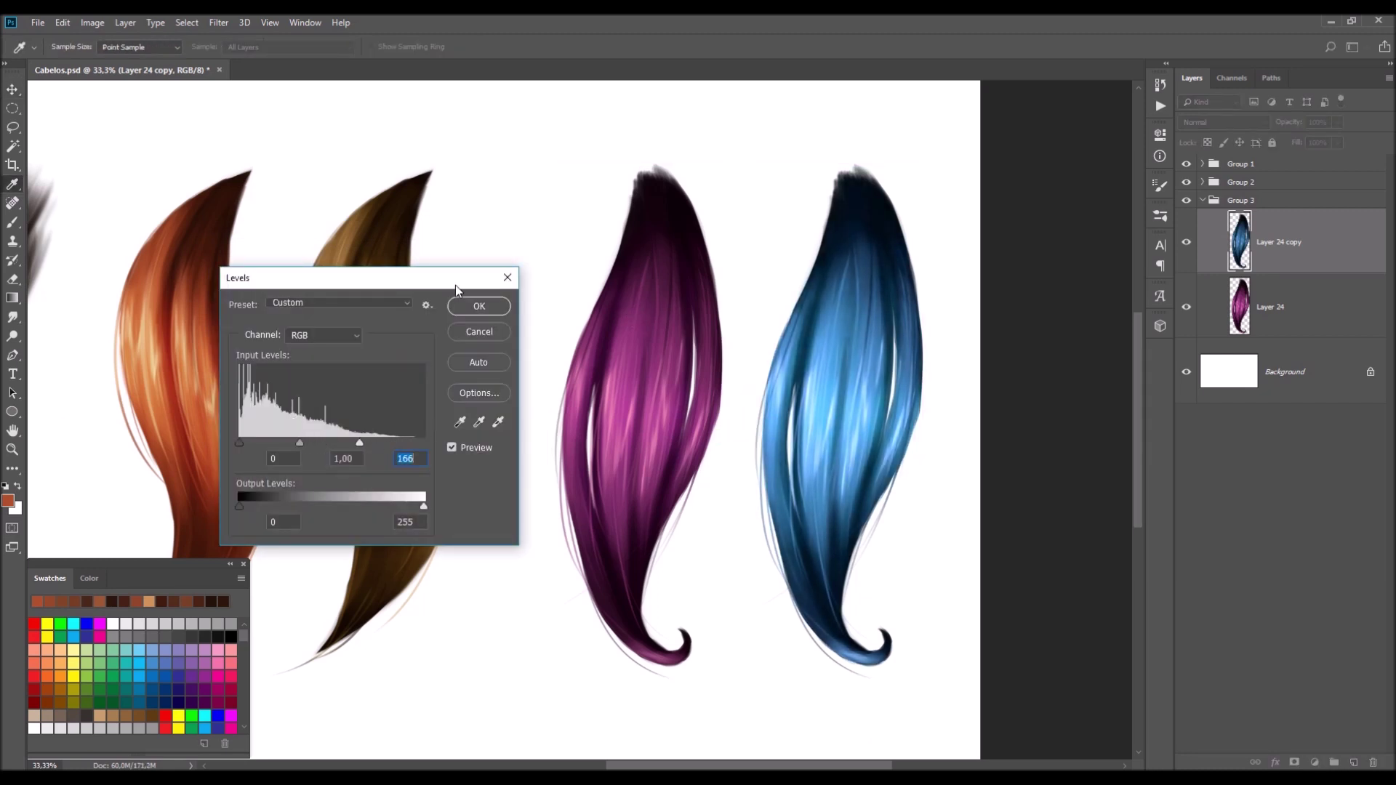
click(479, 306)
scroll(798, 359, left, 5)
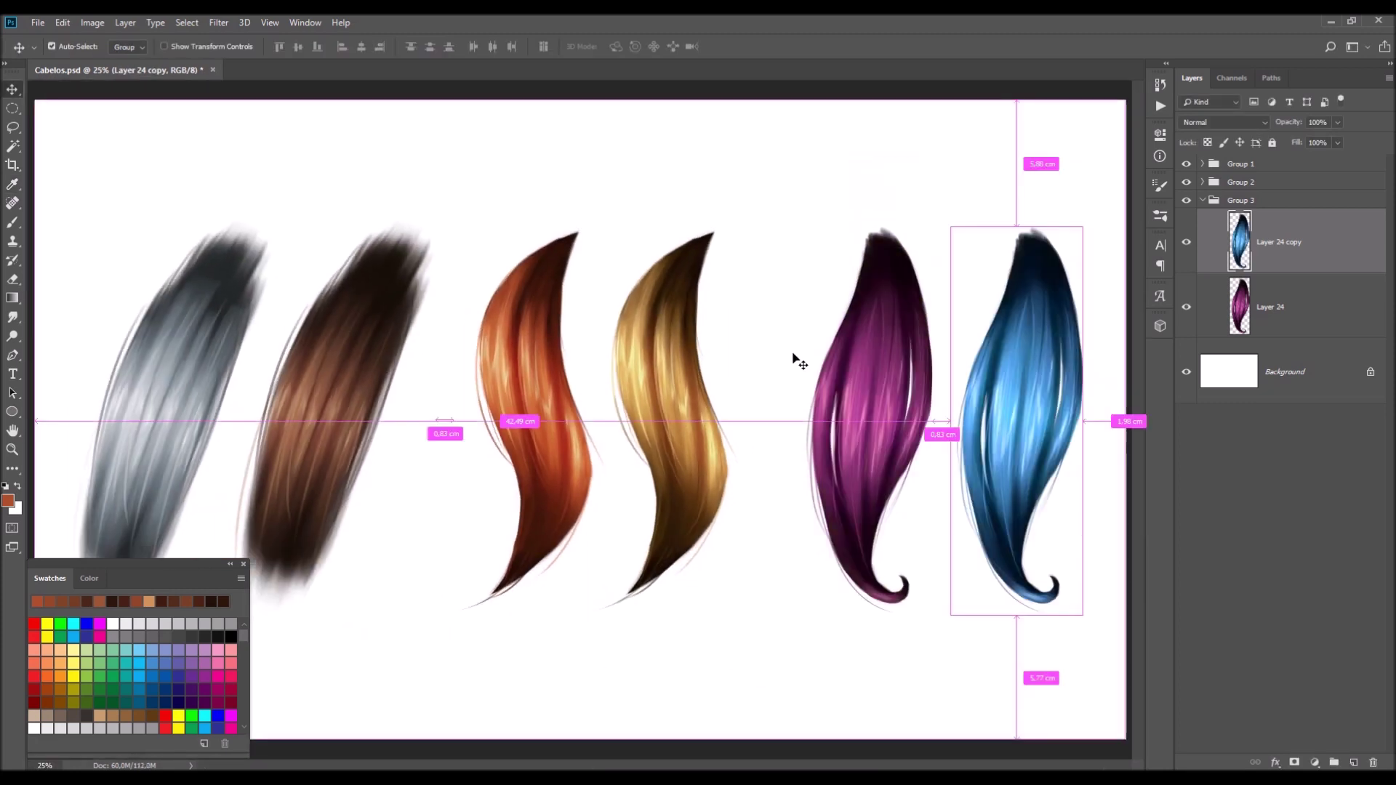
- Brighten the purple lock on Layer 24 with Levels, white input moved to about 196
key(ctrl+minus)
key(ctrl+plus)
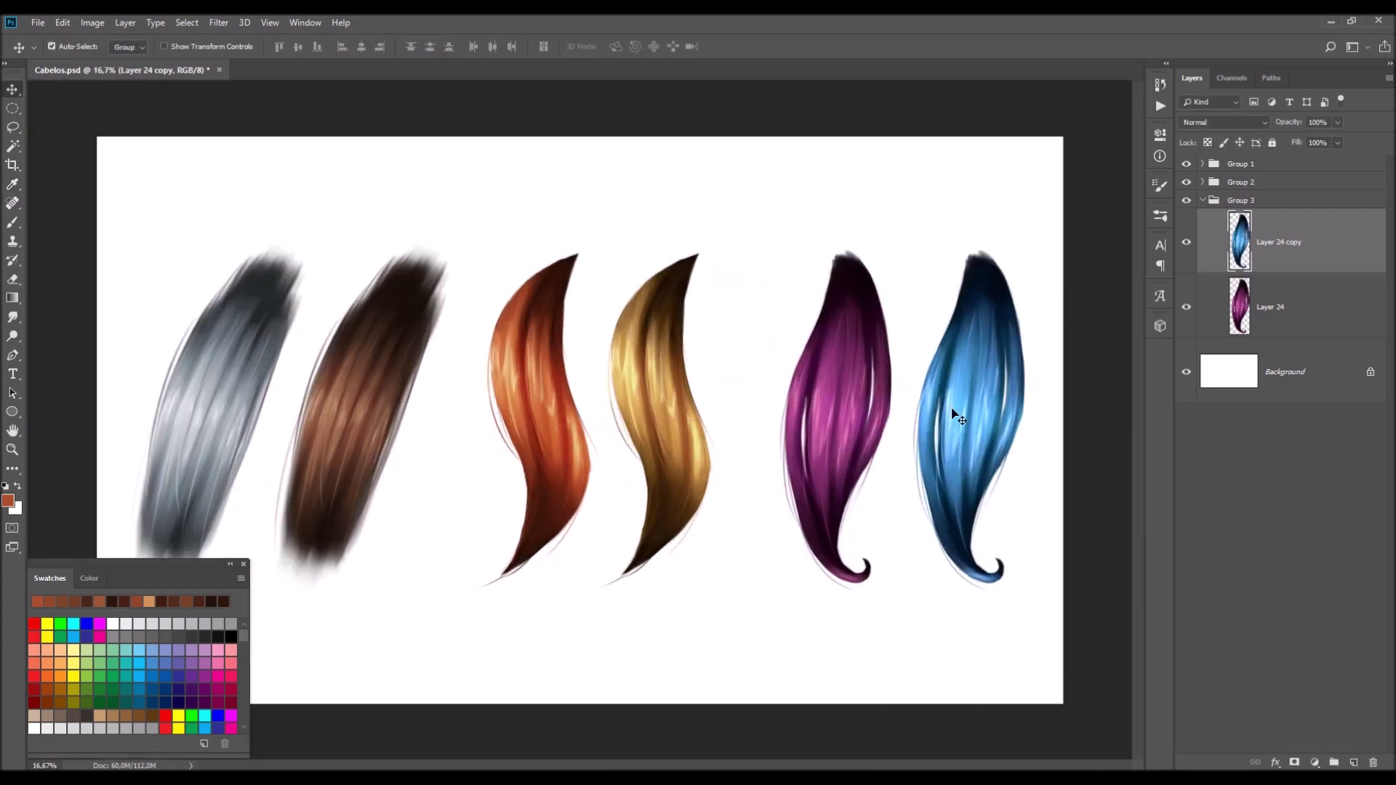
click(1314, 304)
key(ctrl+l)
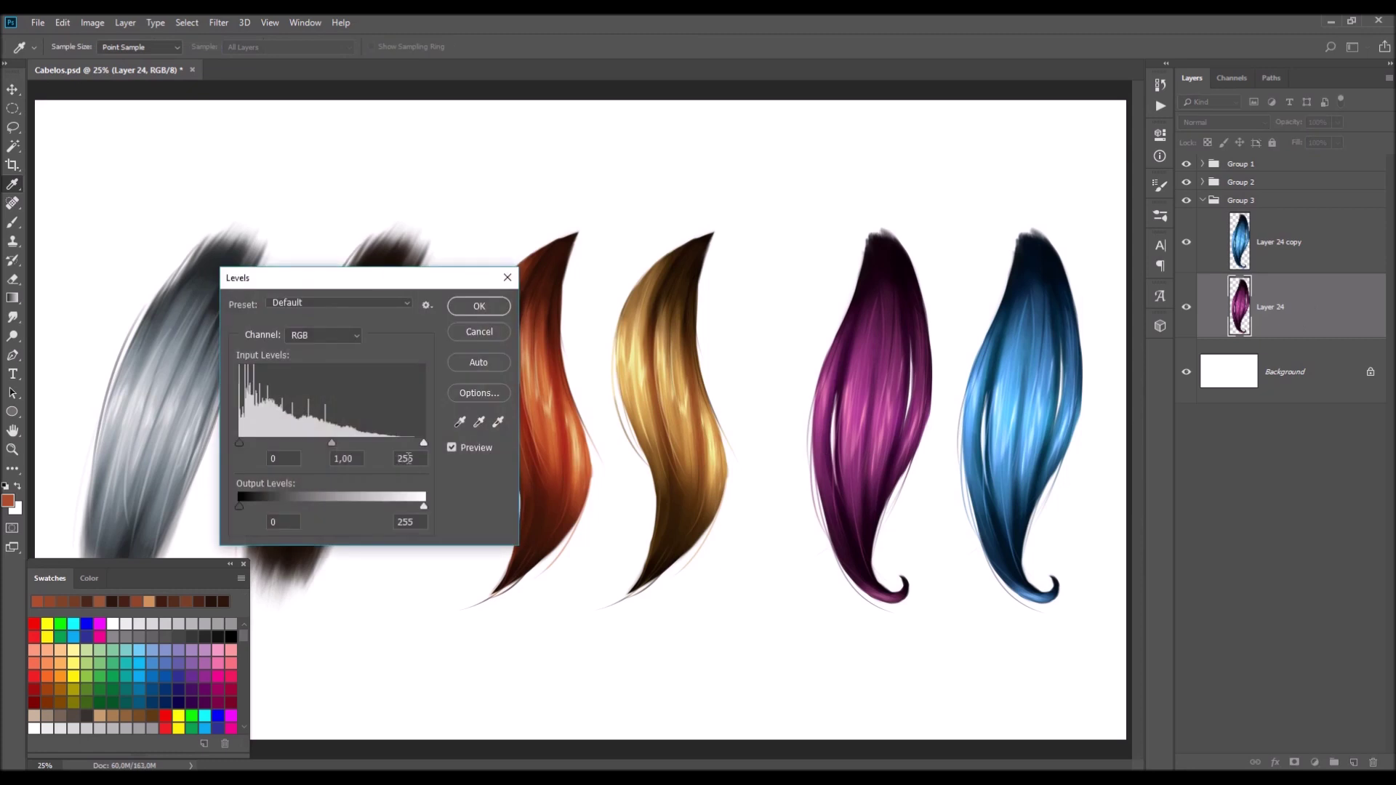
drag(423, 443, 412, 444)
drag(394, 443, 382, 442)
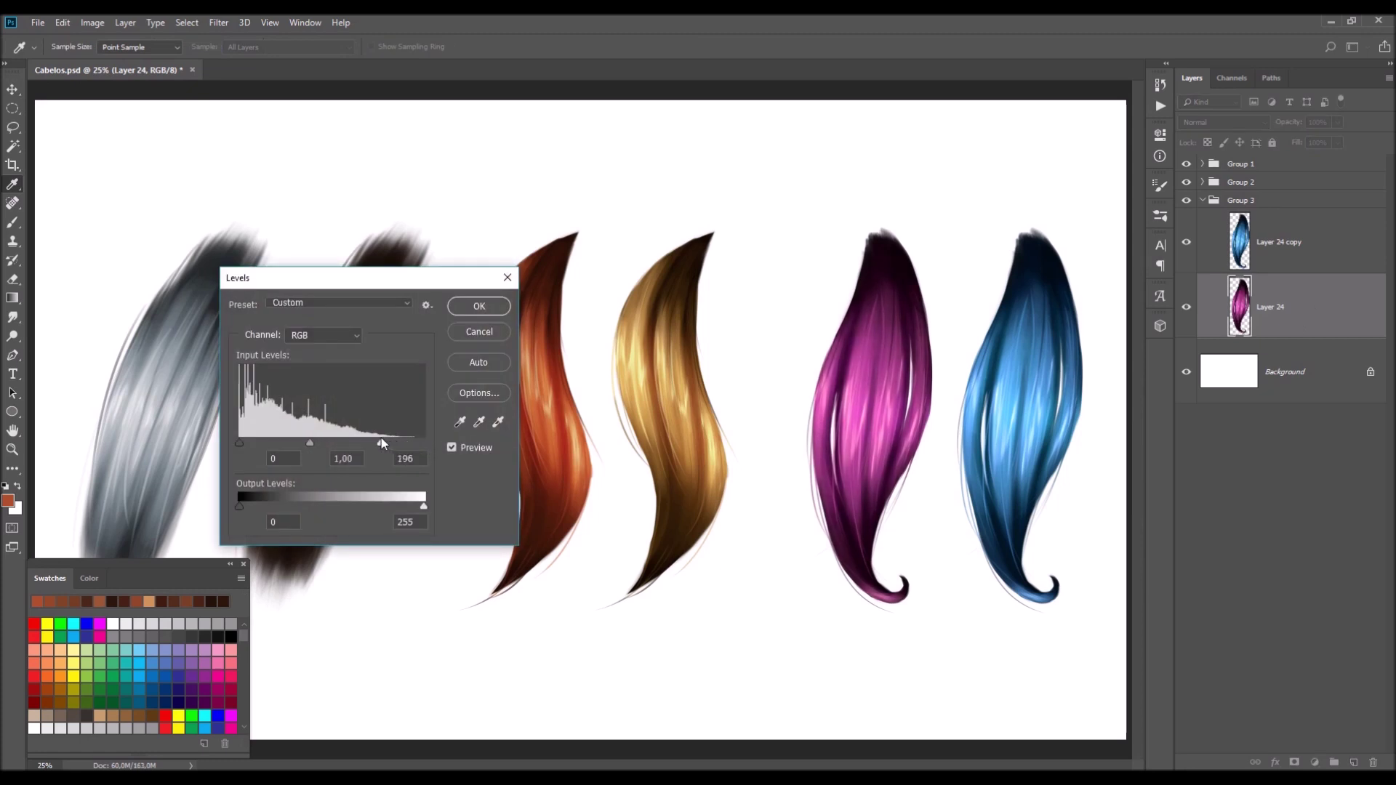
click(477, 306)
key(v)
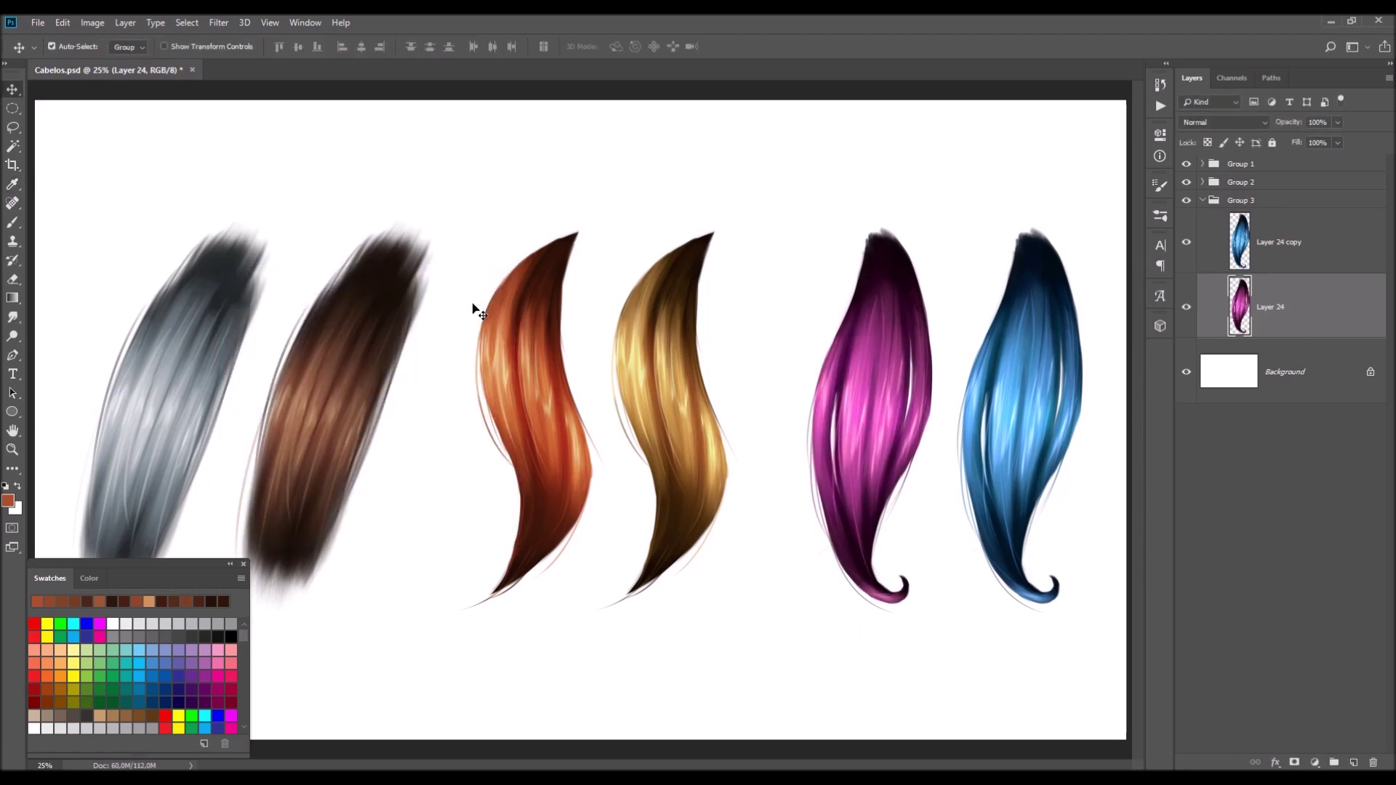